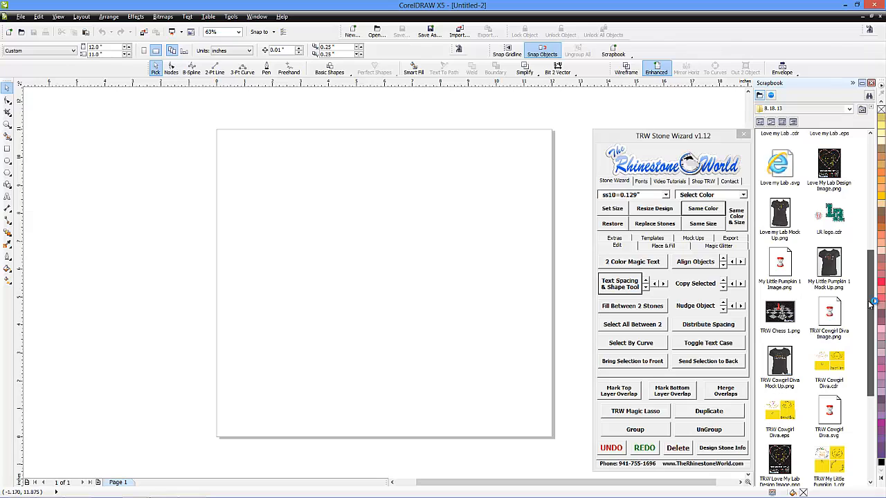
Place TRW Pure Cowgirl.cdr from the 8.18.13 scrapbook folder into the document and ungroup it.
{"action": "left_click_drag", "start_coordinate": [871, 303], "coordinate": [869, 390]}
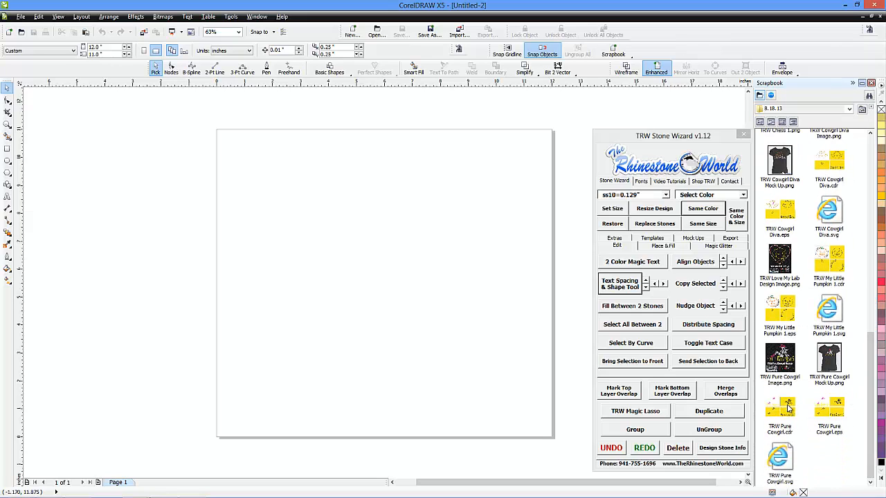
{"action": "left_click_drag", "start_coordinate": [788, 406], "coordinate": [418, 289]}
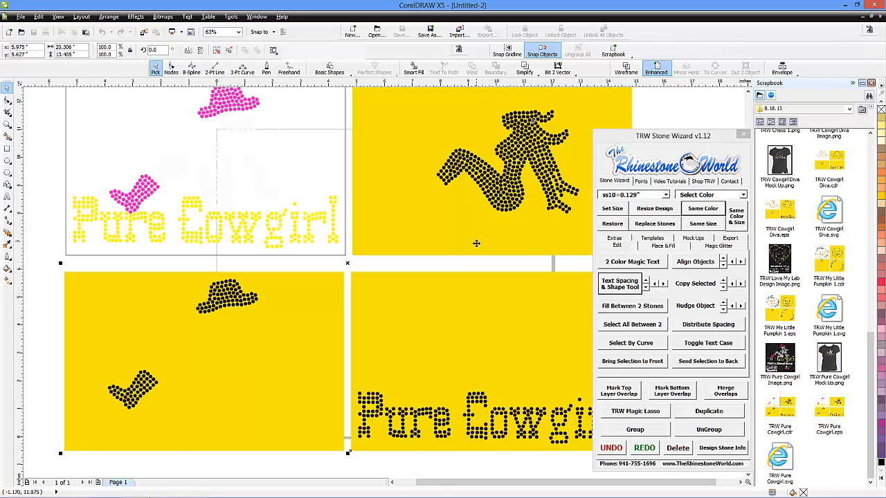
{"action": "scroll", "coordinate": [430, 273], "scroll_direction": "down", "scroll_amount": 2}
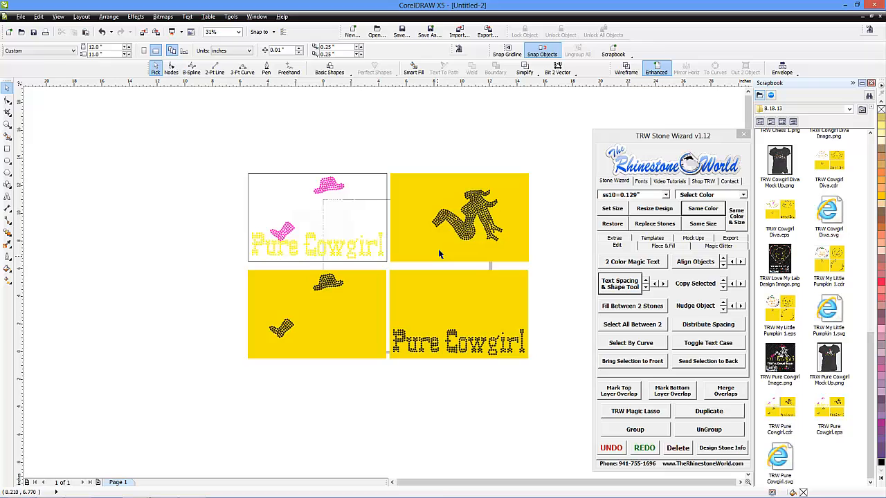
{"action": "left_click", "coordinate": [709, 430]}
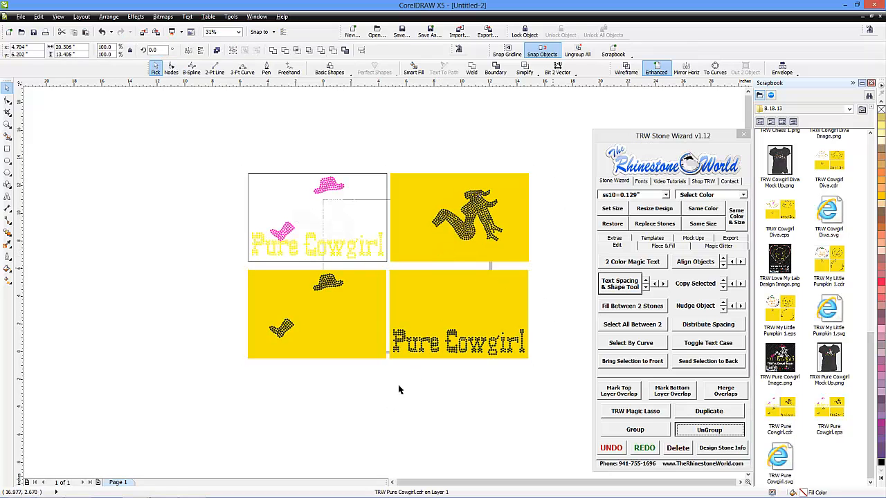
Delete the three yellow template layouts and the rectangular frame around the coloured Pure Cowgirl design.
{"action": "left_click_drag", "start_coordinate": [547, 145], "coordinate": [239, 265]}
{"action": "key", "text": "Delete"}
{"action": "key", "text": "Delete"}
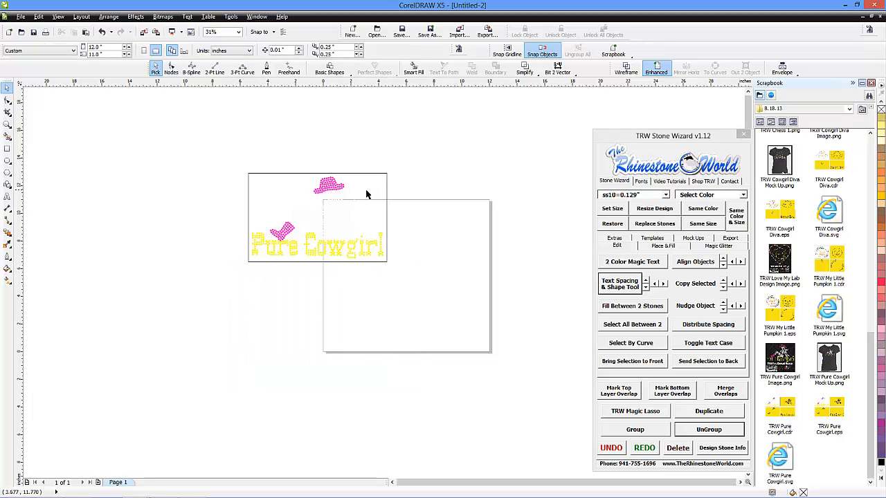
{"action": "scroll", "coordinate": [367, 195], "scroll_direction": "up", "scroll_amount": 1}
{"action": "left_click_drag", "start_coordinate": [408, 221], "coordinate": [440, 245]}
{"action": "key", "text": "Delete"}
Select all stones of the Pure Cowgirl design and move them onto the page, near its centre.
{"action": "left_click_drag", "start_coordinate": [463, 128], "coordinate": [72, 366]}
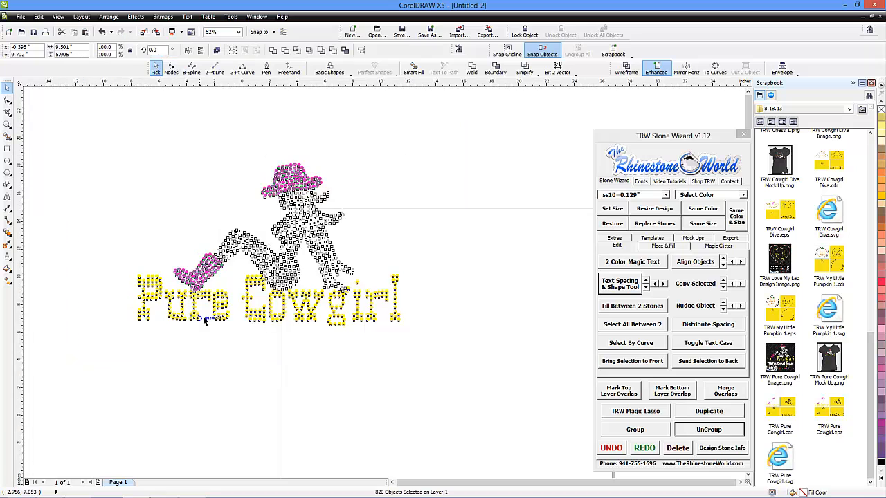
{"action": "scroll", "coordinate": [202, 319], "scroll_direction": "down", "scroll_amount": 1}
{"action": "left_click_drag", "start_coordinate": [240, 286], "coordinate": [328, 341]}
{"action": "scroll", "coordinate": [327, 342], "scroll_direction": "up", "scroll_amount": 1}
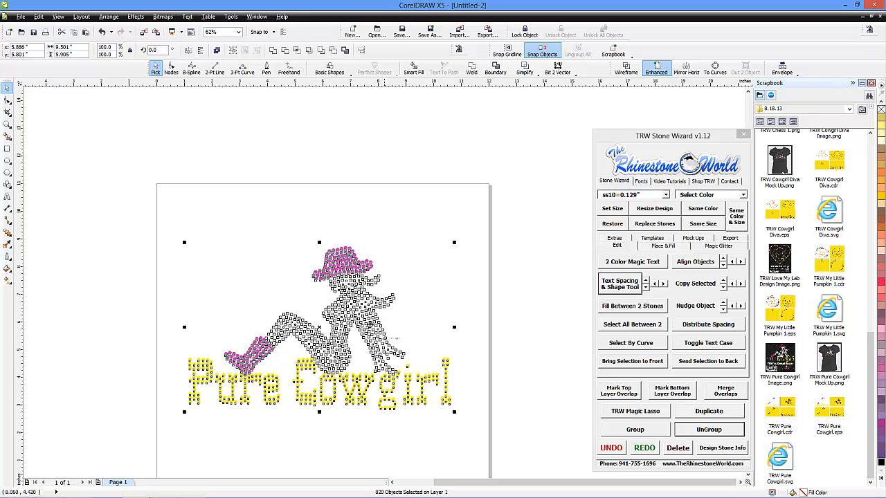
Check the design's dimensions and stone totals by size and color, then deselect the design.
{"action": "left_click", "coordinate": [717, 448]}
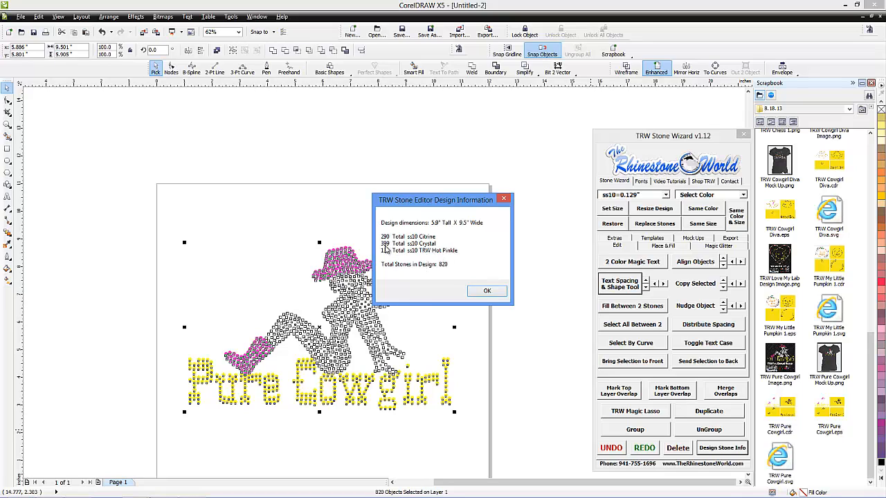
{"action": "left_click", "coordinate": [503, 199]}
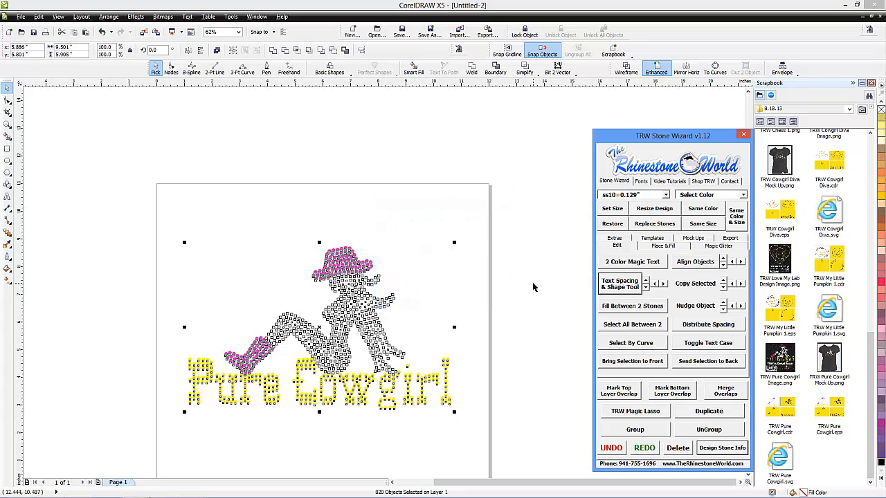
{"action": "left_click", "coordinate": [483, 282]}
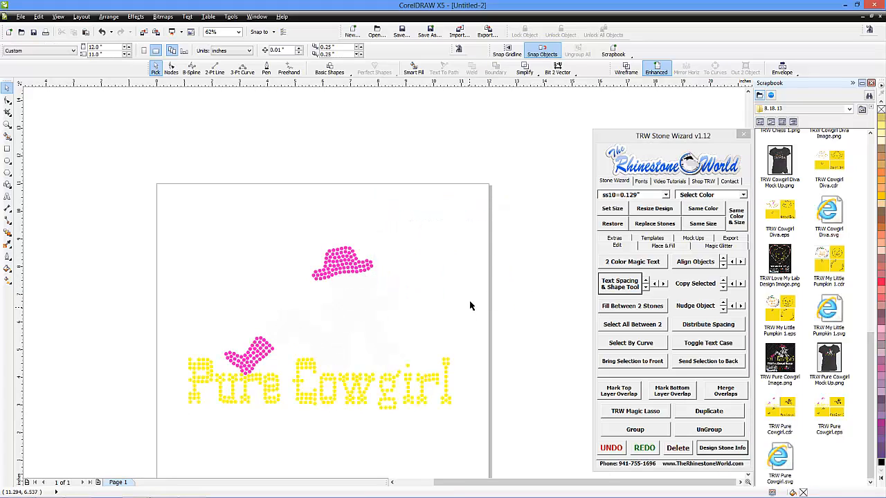
Look through the basic mock-up garments offered for womens, mens, youth and accessories, returning to the womens set.
{"action": "left_click", "coordinate": [692, 240]}
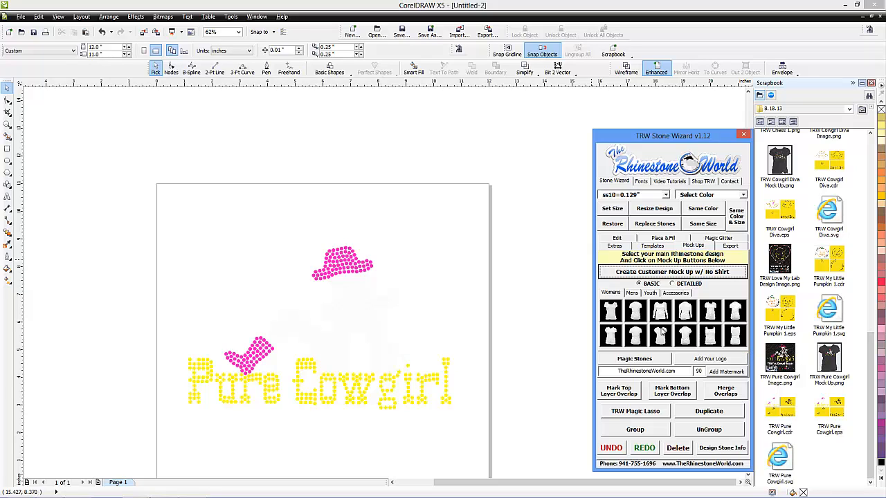
{"action": "left_click", "coordinate": [632, 293]}
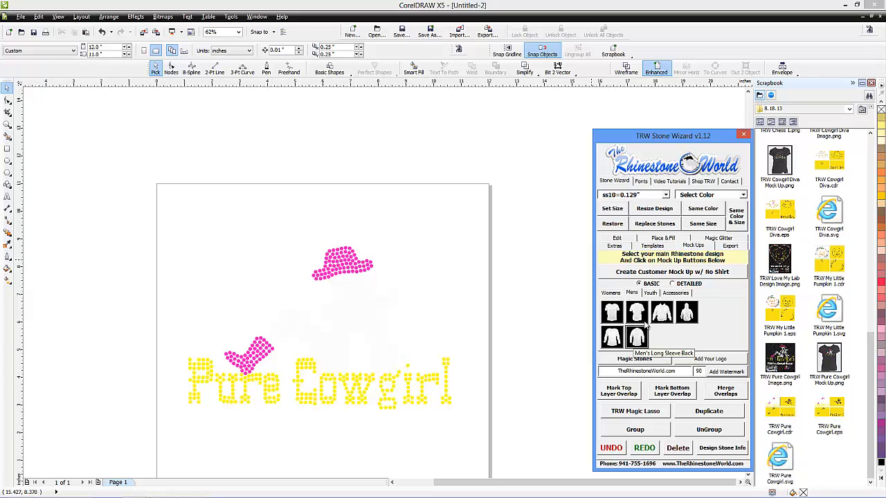
{"action": "left_click", "coordinate": [650, 294]}
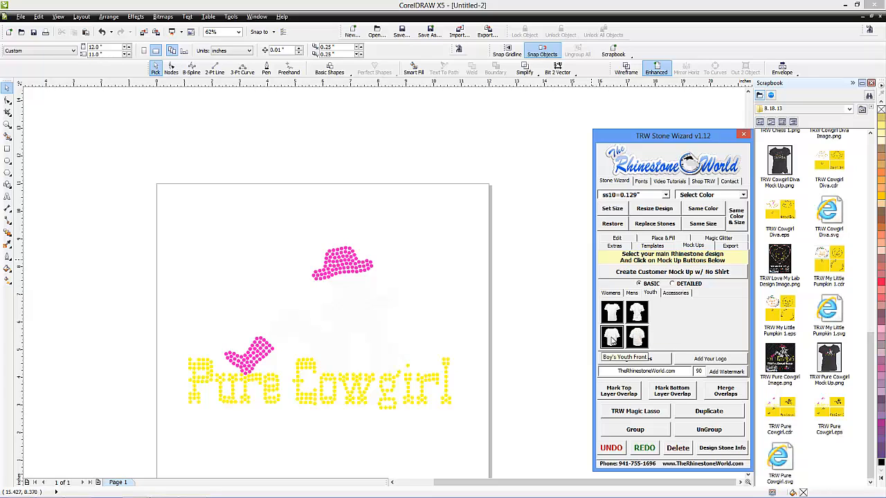
{"action": "left_click", "coordinate": [674, 294]}
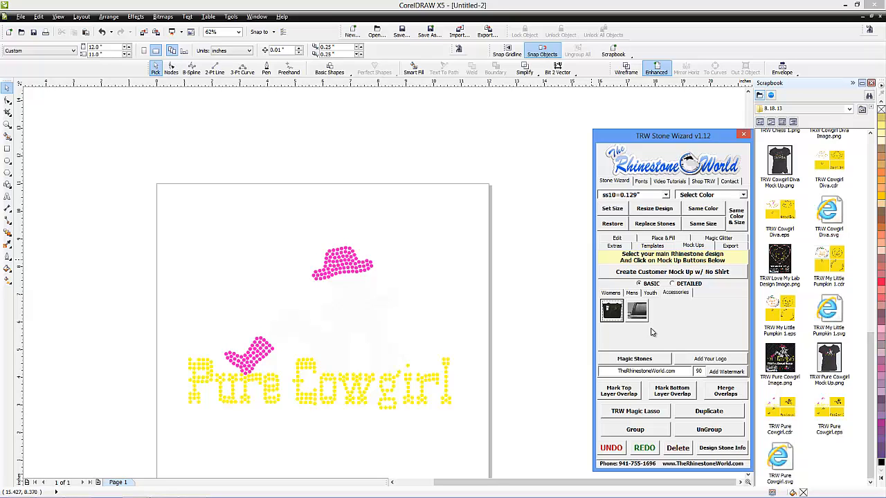
{"action": "left_click", "coordinate": [620, 292]}
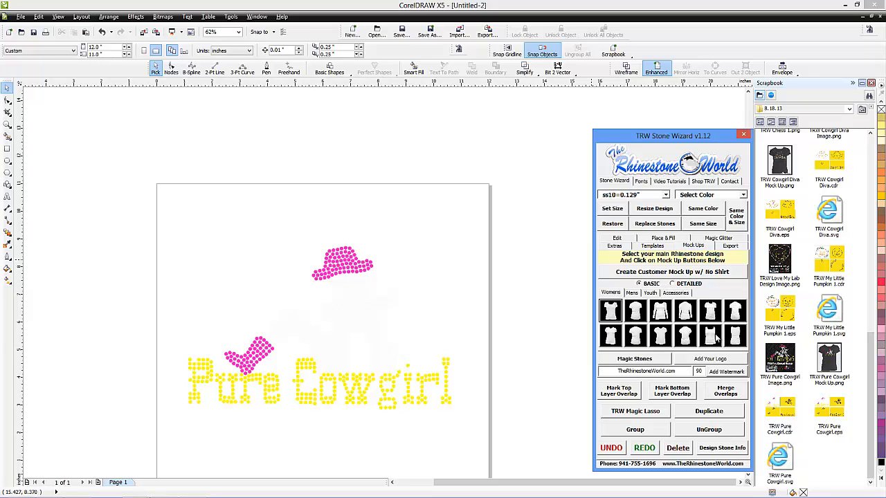
{"action": "left_click", "coordinate": [489, 325]}
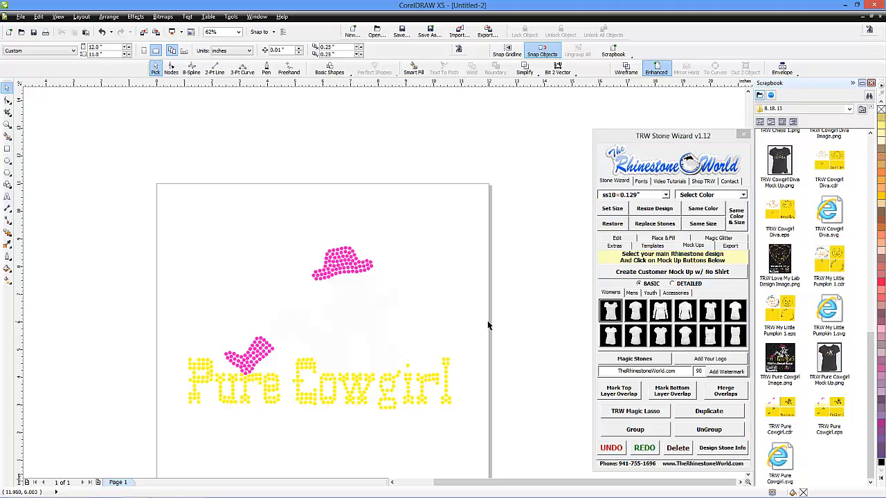
Create a basic mock-up of the whole Pure Cowgirl design on the front of the women's tank top.
{"action": "scroll", "coordinate": [491, 327], "scroll_direction": "down", "scroll_amount": 1}
{"action": "left_click_drag", "start_coordinate": [515, 249], "coordinate": [297, 407]}
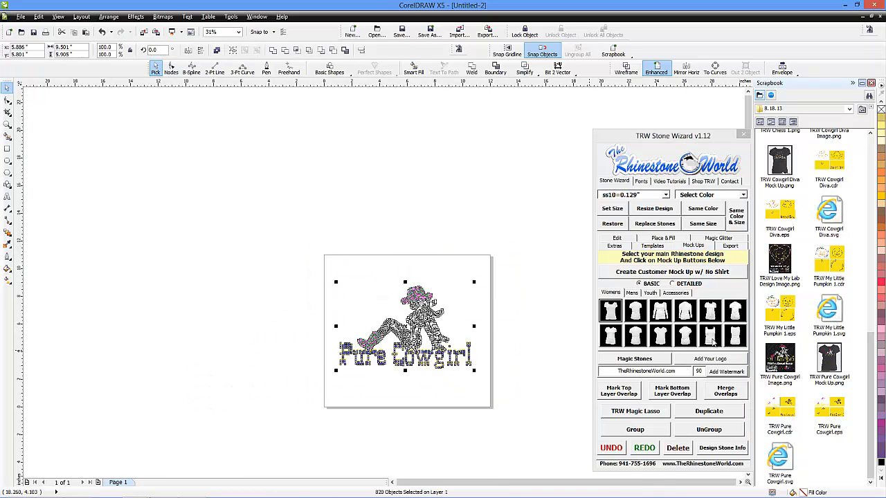
{"action": "left_click", "coordinate": [712, 335]}
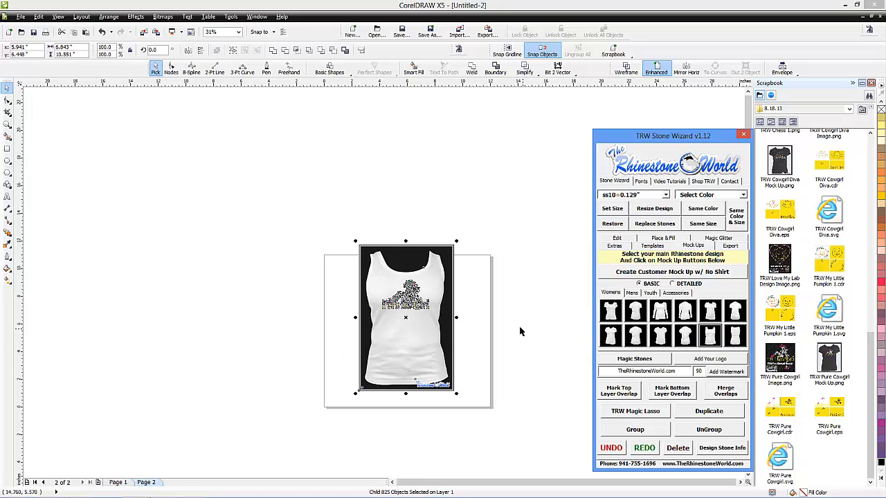
{"action": "left_click", "coordinate": [515, 277]}
{"action": "scroll", "coordinate": [429, 282], "scroll_direction": "up", "scroll_amount": 1}
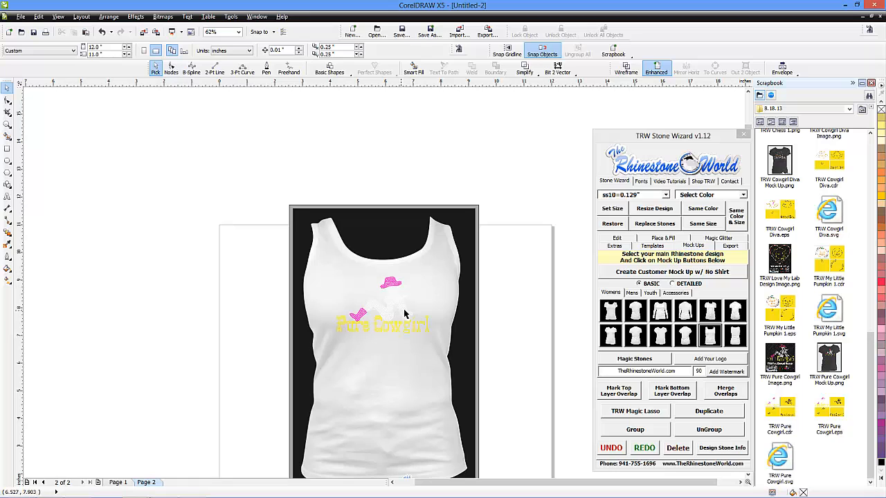
{"action": "scroll", "coordinate": [415, 322], "scroll_direction": "down", "scroll_amount": 1}
{"action": "scroll", "coordinate": [424, 336], "scroll_direction": "up", "scroll_amount": 1}
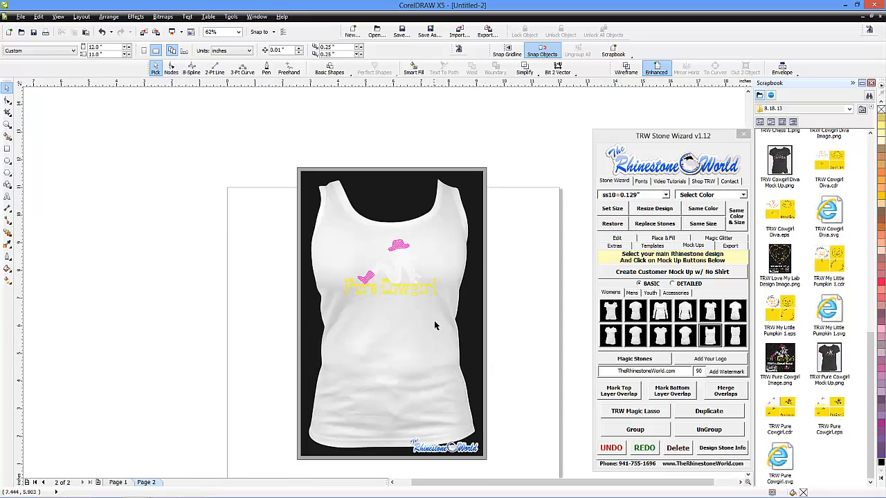
{"action": "scroll", "coordinate": [407, 273], "scroll_direction": "up", "scroll_amount": 1}
{"action": "scroll", "coordinate": [415, 276], "scroll_direction": "down", "scroll_amount": 1}
Recolor the white tank top image in the mock-up to dark gray.
{"action": "left_click", "coordinate": [459, 247]}
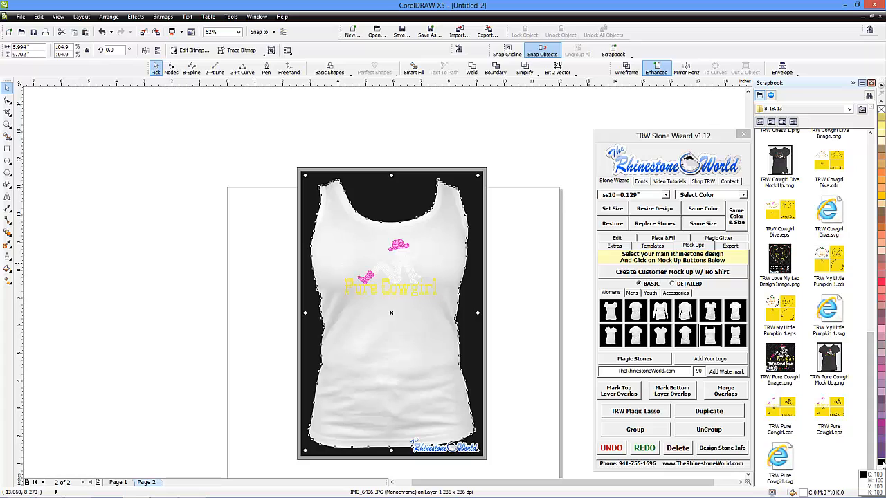
{"action": "left_click", "coordinate": [880, 482]}
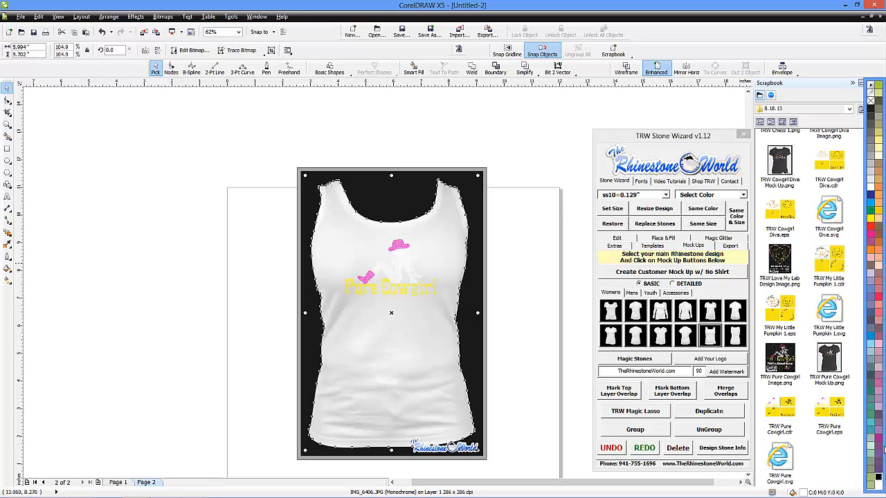
{"action": "left_click", "coordinate": [871, 110]}
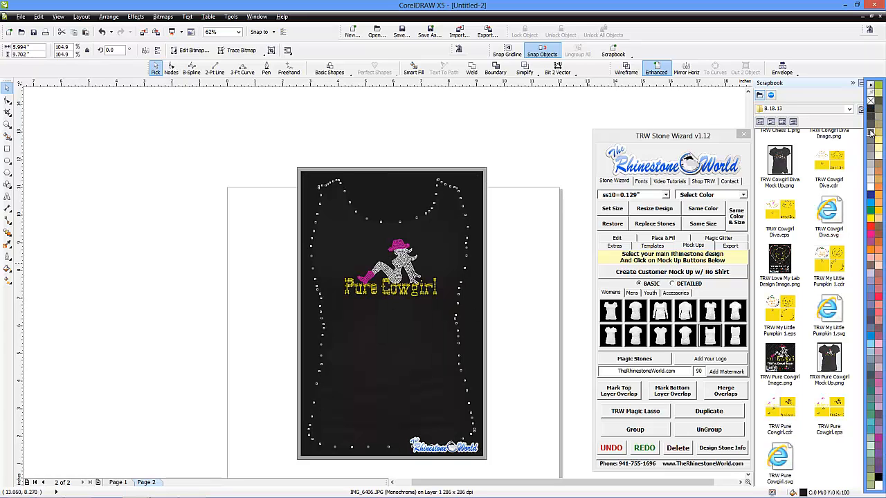
{"action": "left_click", "coordinate": [872, 137]}
Fill the background rectangle behind the tank top with white.
{"action": "left_click", "coordinate": [480, 285]}
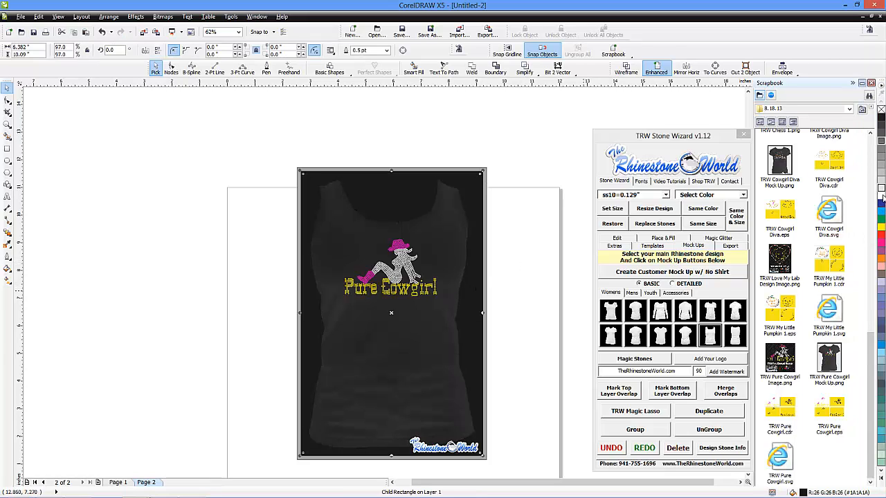
{"action": "left_click", "coordinate": [882, 141]}
{"action": "left_click", "coordinate": [513, 275]}
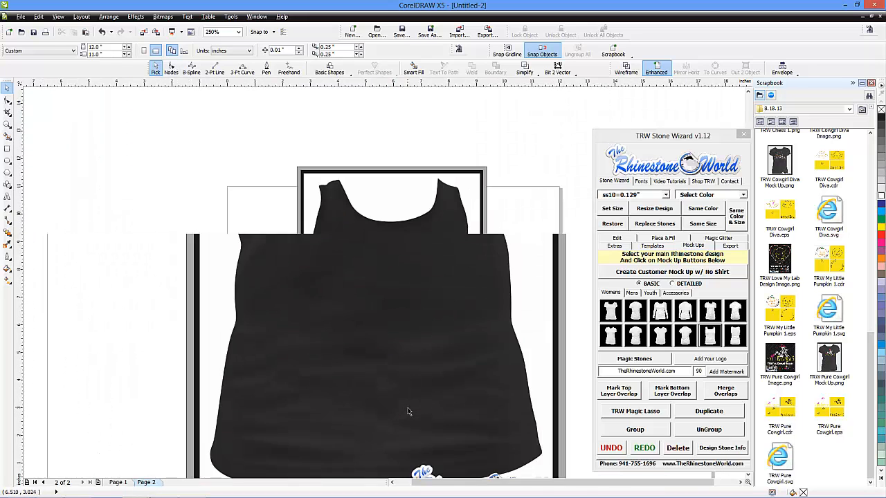
Apply Magic Stones to the grouped tank top mock-up to give it realistic rhinestones, and reposition the mock-up within the page.
{"action": "scroll", "coordinate": [407, 266], "scroll_direction": "up", "scroll_amount": 2}
{"action": "scroll", "coordinate": [407, 266], "scroll_direction": "up", "scroll_amount": 2}
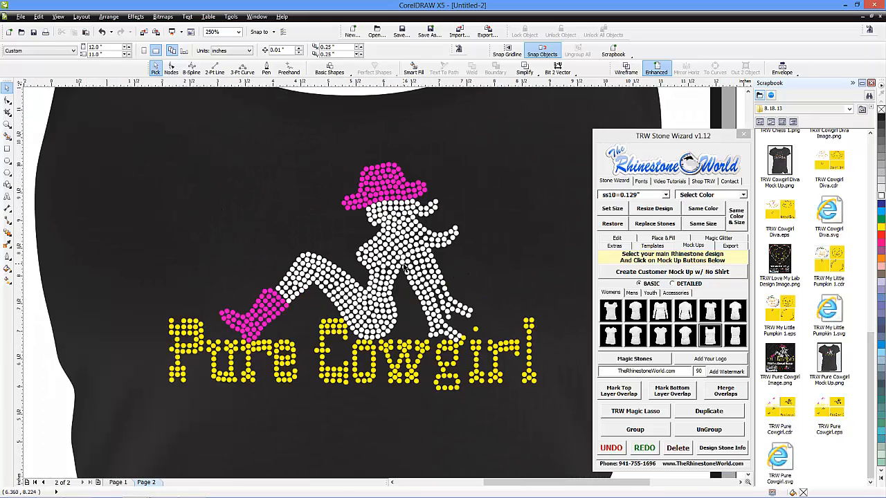
{"action": "scroll", "coordinate": [406, 271], "scroll_direction": "down", "scroll_amount": 2}
{"action": "left_click", "coordinate": [464, 267]}
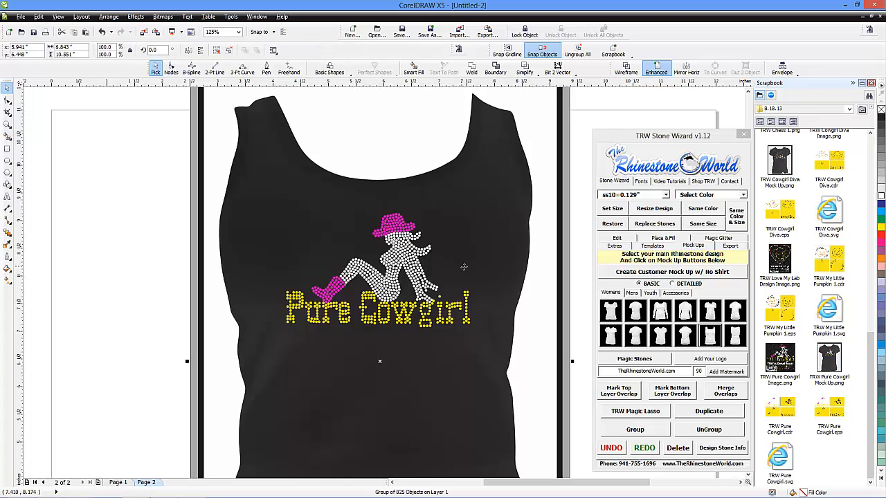
{"action": "left_click", "coordinate": [637, 361]}
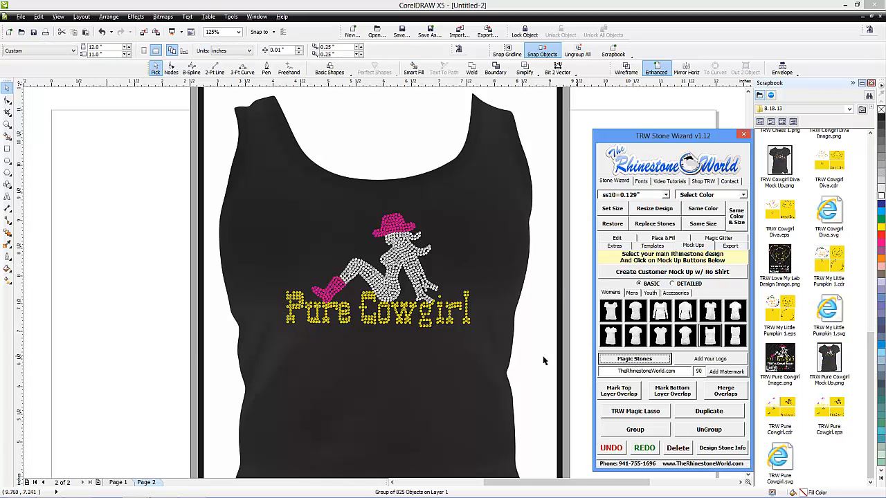
{"action": "scroll", "coordinate": [392, 311], "scroll_direction": "up", "scroll_amount": 6}
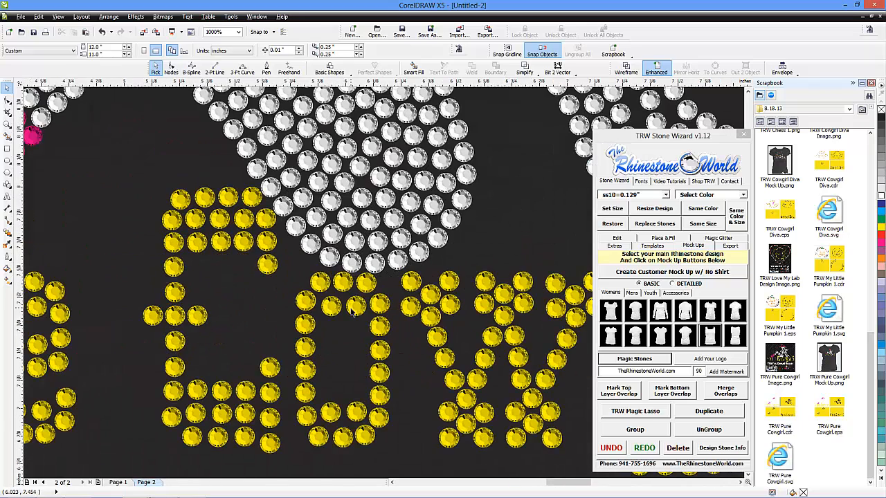
{"action": "scroll", "coordinate": [352, 311], "scroll_direction": "down", "scroll_amount": 4}
{"action": "scroll", "coordinate": [413, 276], "scroll_direction": "down", "scroll_amount": 4}
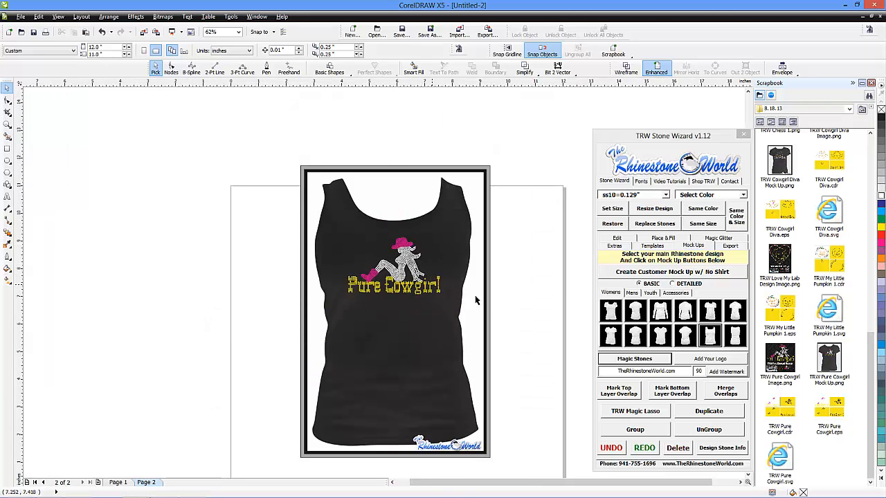
{"action": "scroll", "coordinate": [513, 280], "scroll_direction": "down", "scroll_amount": 2}
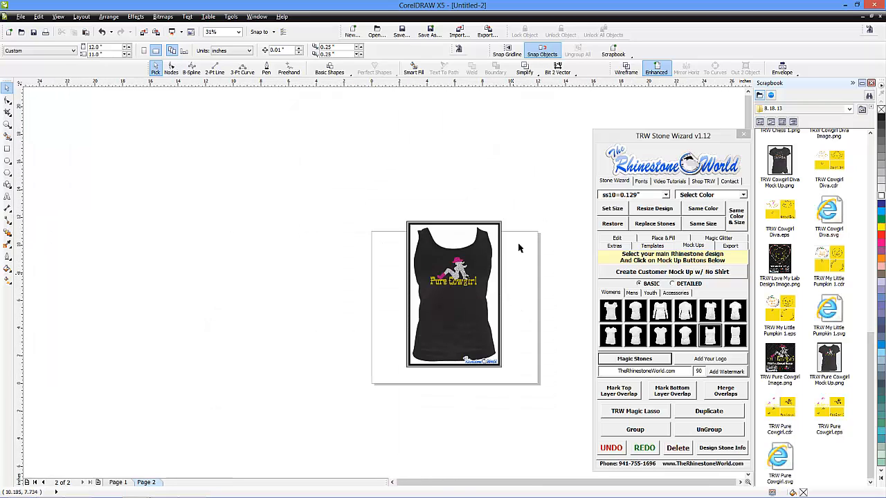
{"action": "left_click_drag", "start_coordinate": [519, 198], "coordinate": [368, 378]}
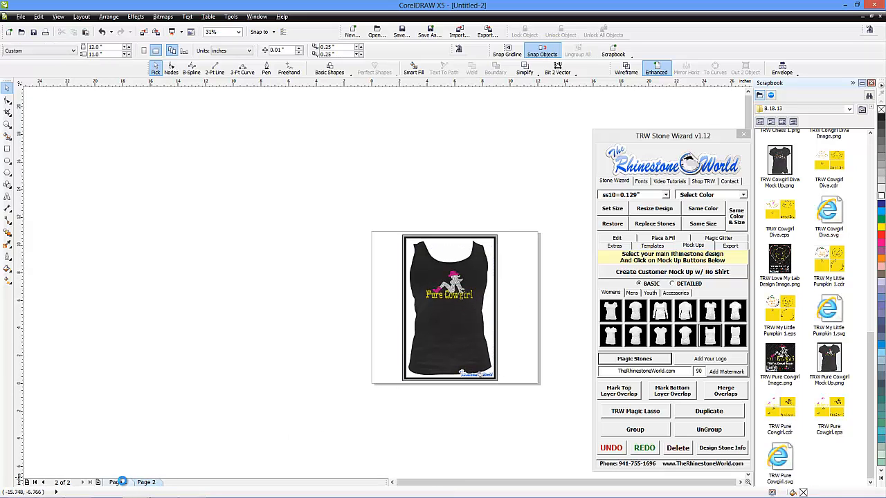
Create a second basic mock-up from the original design on Page 1, using the back of the women's tank top.
{"action": "left_click", "coordinate": [117, 482]}
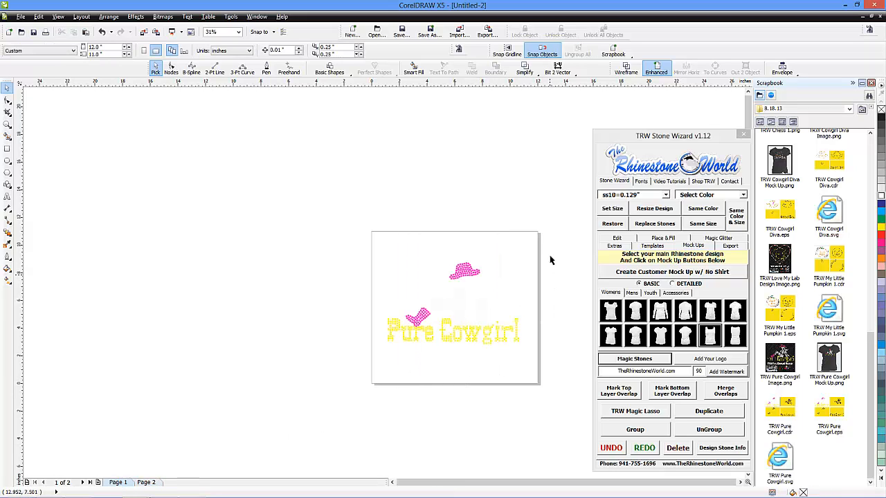
{"action": "key", "text": "ctrl+a"}
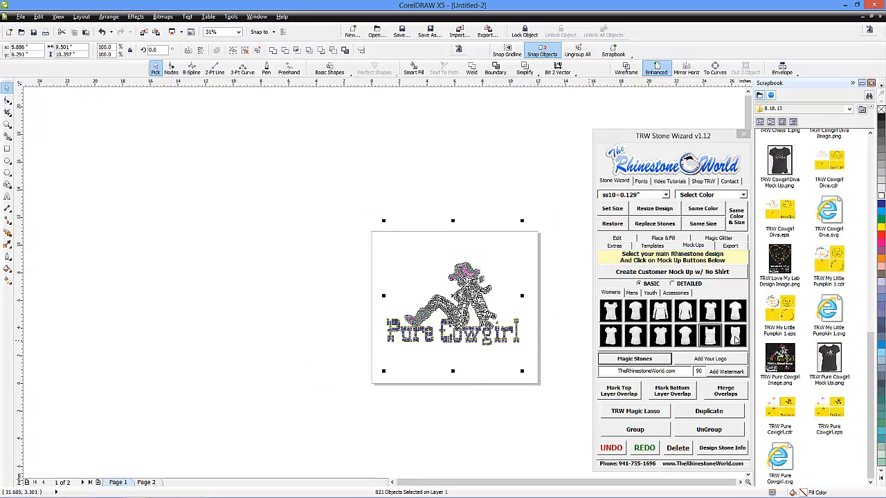
{"action": "left_click", "coordinate": [736, 337]}
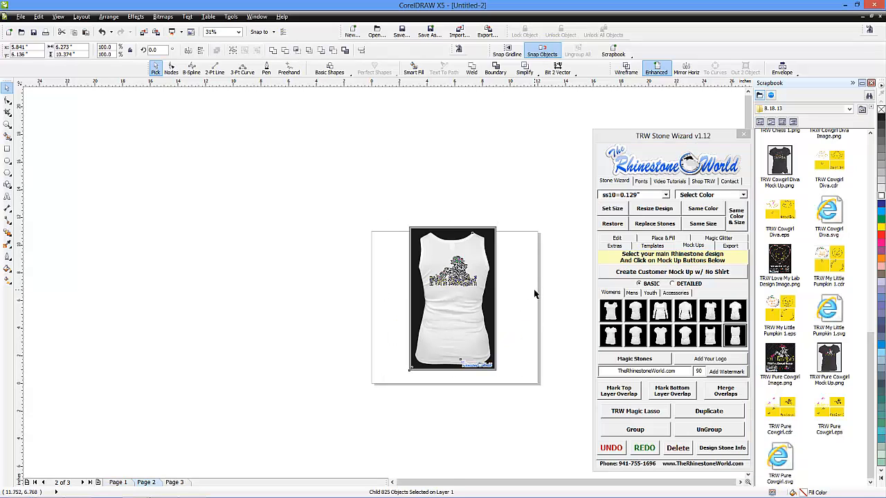
Recolor the white back-view tank top image in the mock-up to green.
{"action": "scroll", "coordinate": [490, 275], "scroll_direction": "up", "scroll_amount": 2}
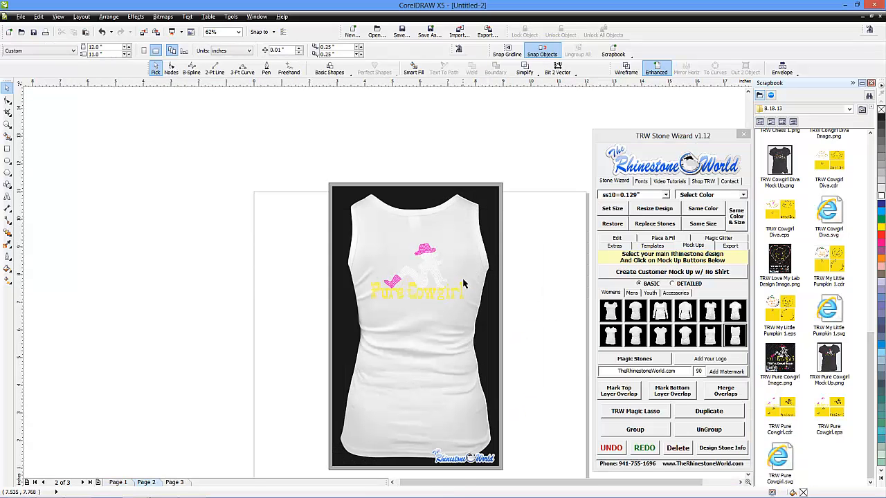
{"action": "left_click", "coordinate": [474, 276]}
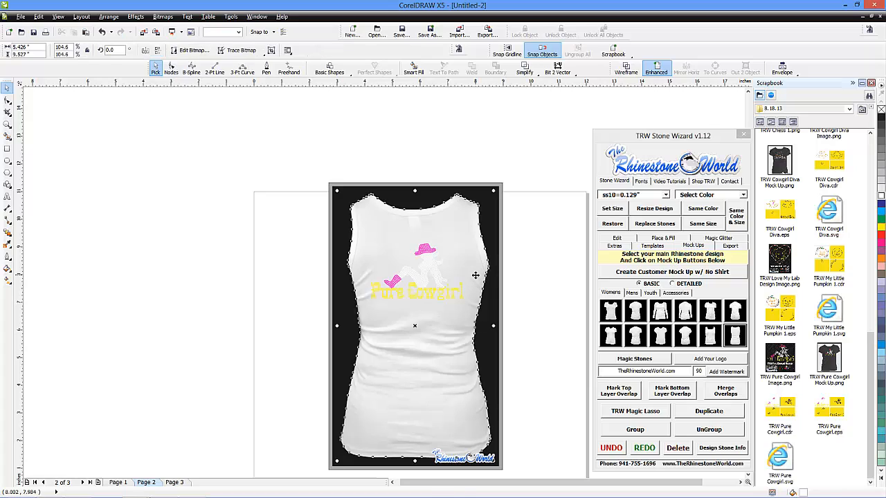
{"action": "left_click", "coordinate": [881, 219]}
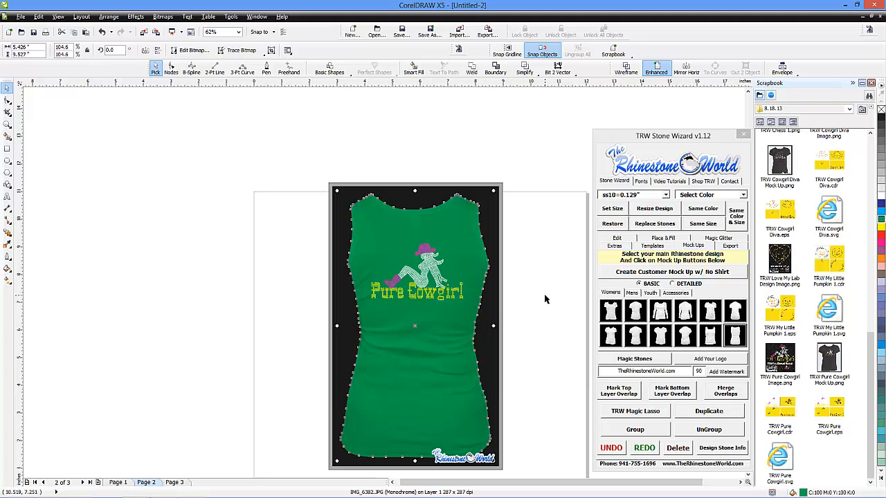
Apply Magic Stones to the green back-view tank top mock-up and inspect the rhinestones up close.
{"action": "left_click", "coordinate": [489, 305]}
{"action": "left_click", "coordinate": [626, 360]}
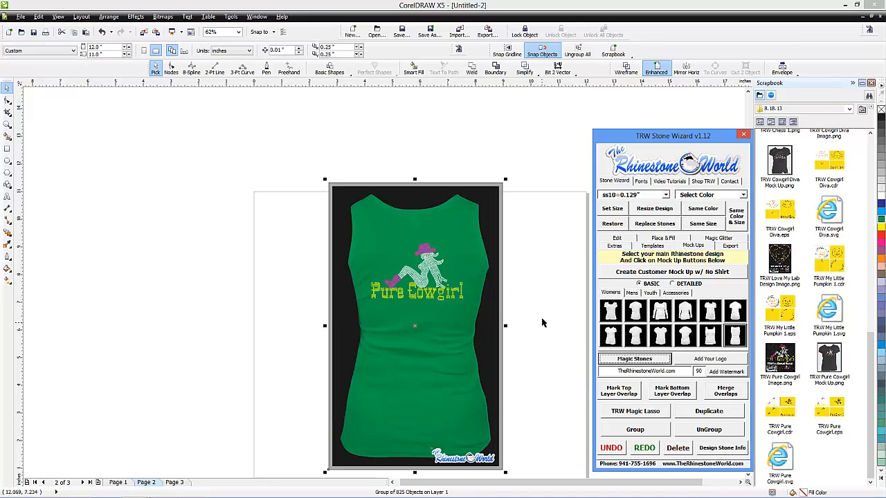
{"action": "scroll", "coordinate": [425, 294], "scroll_direction": "up", "scroll_amount": 2}
{"action": "scroll", "coordinate": [426, 293], "scroll_direction": "up", "scroll_amount": 6}
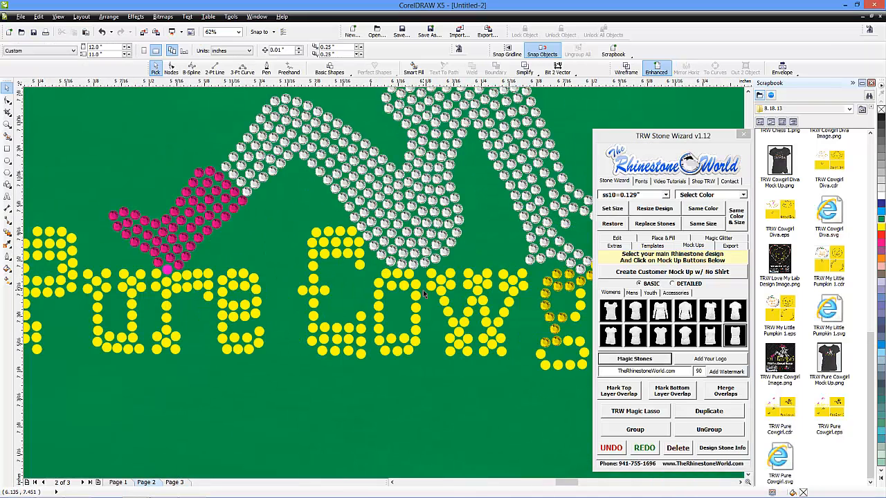
{"action": "scroll", "coordinate": [381, 298], "scroll_direction": "down", "scroll_amount": 8}
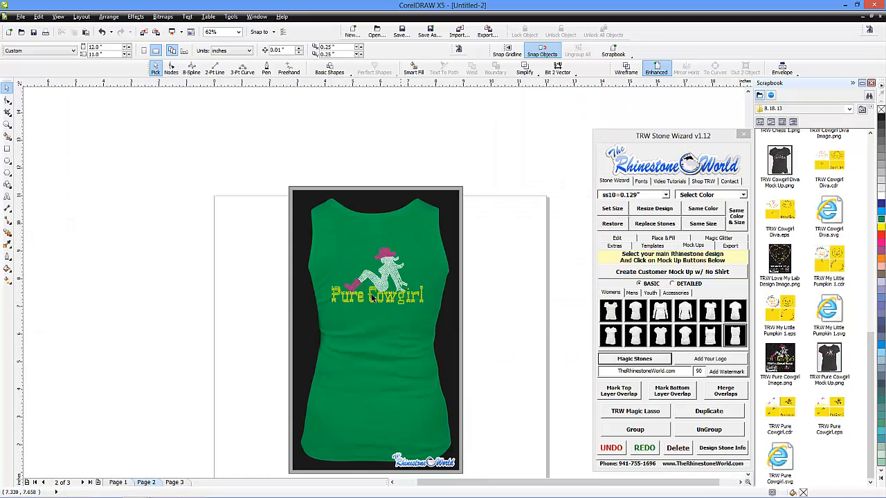
Resize the whole Pure Cowgirl design on Page 1 to ss6 (0.097") stones.
{"action": "left_click", "coordinate": [118, 483]}
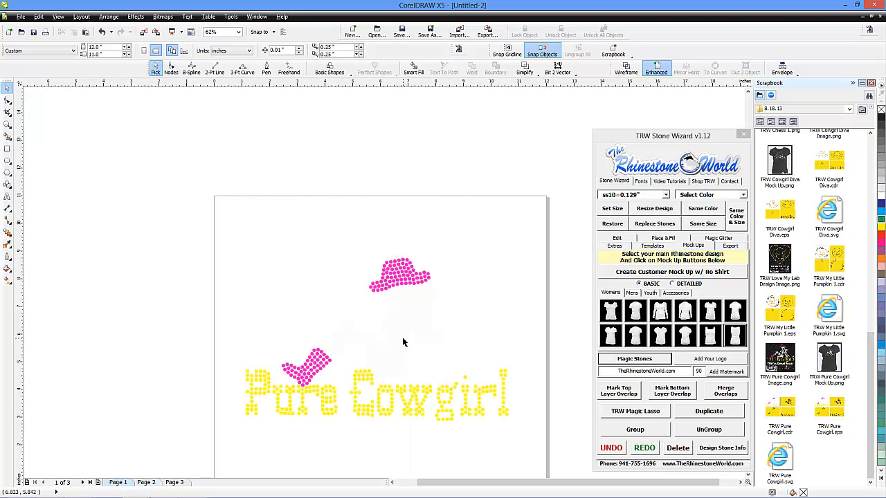
{"action": "scroll", "coordinate": [416, 350], "scroll_direction": "down", "scroll_amount": 1}
{"action": "scroll", "coordinate": [430, 387], "scroll_direction": "up", "scroll_amount": 1}
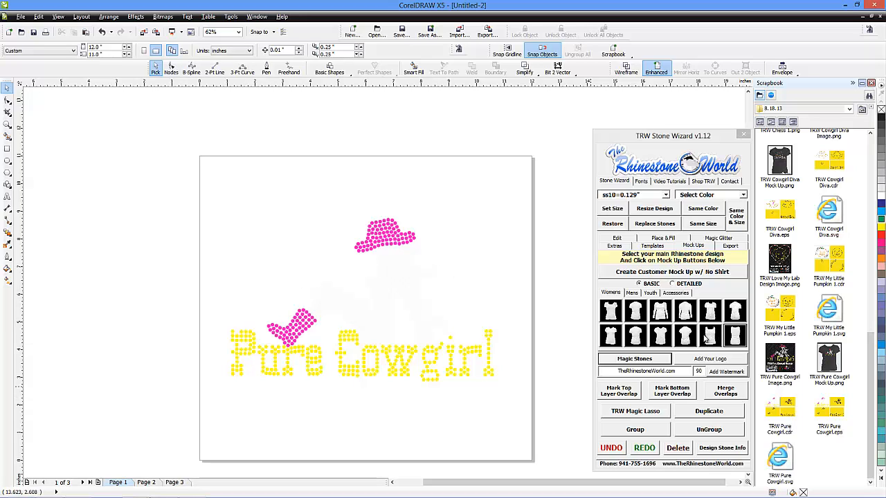
{"action": "left_click_drag", "start_coordinate": [539, 156], "coordinate": [182, 418]}
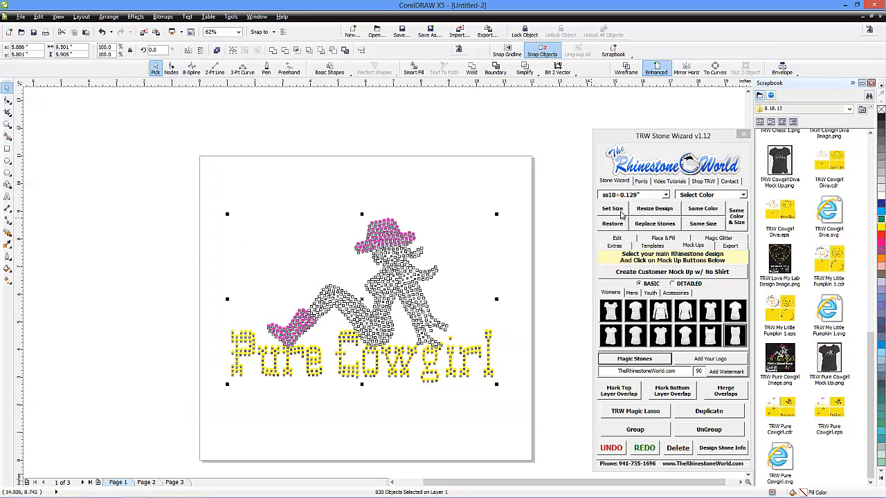
{"action": "left_click", "coordinate": [666, 196]}
{"action": "left_click", "coordinate": [654, 208]}
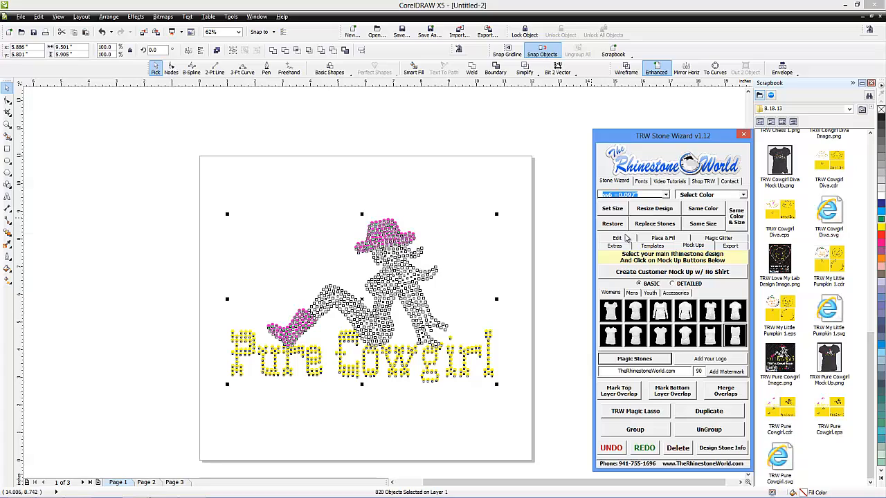
{"action": "left_click", "coordinate": [652, 209]}
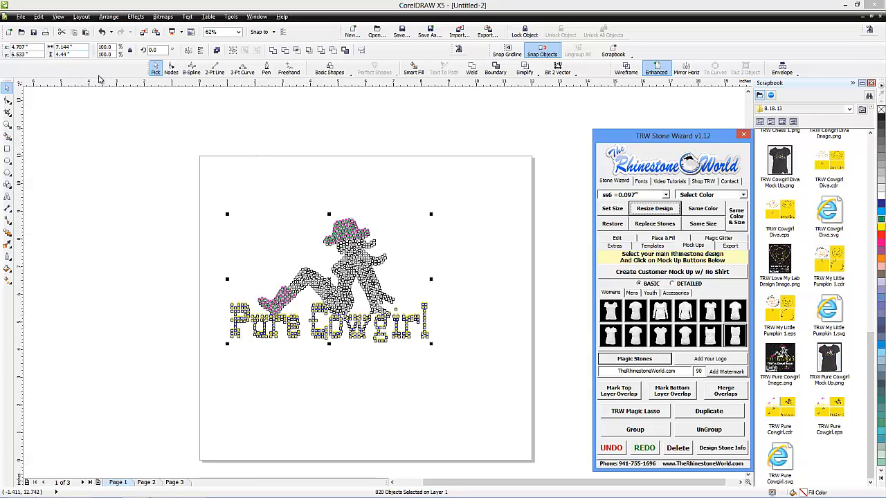
{"action": "left_click", "coordinate": [296, 195]}
Create a basic mock-up of the resized design on the front of the women's tank top and recolor the shirt green.
{"action": "left_click_drag", "start_coordinate": [463, 177], "coordinate": [201, 367]}
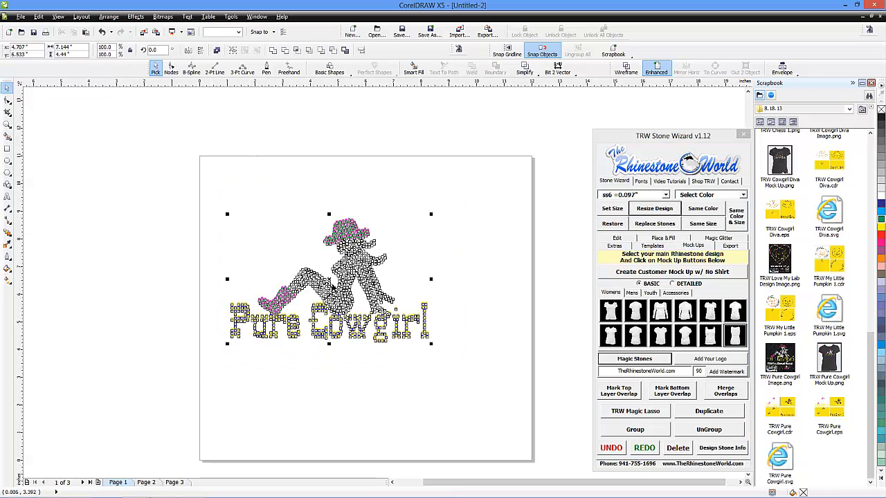
{"action": "left_click", "coordinate": [709, 336]}
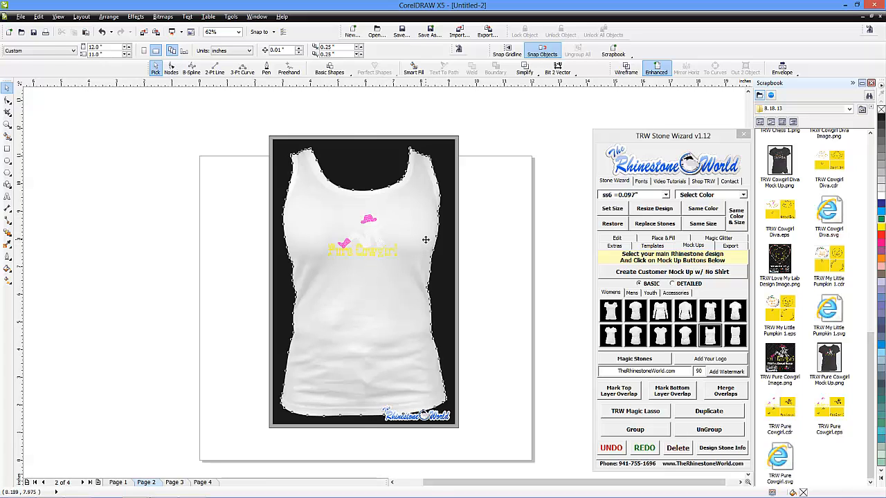
{"action": "left_click", "coordinate": [881, 221]}
{"action": "left_click", "coordinate": [514, 272]}
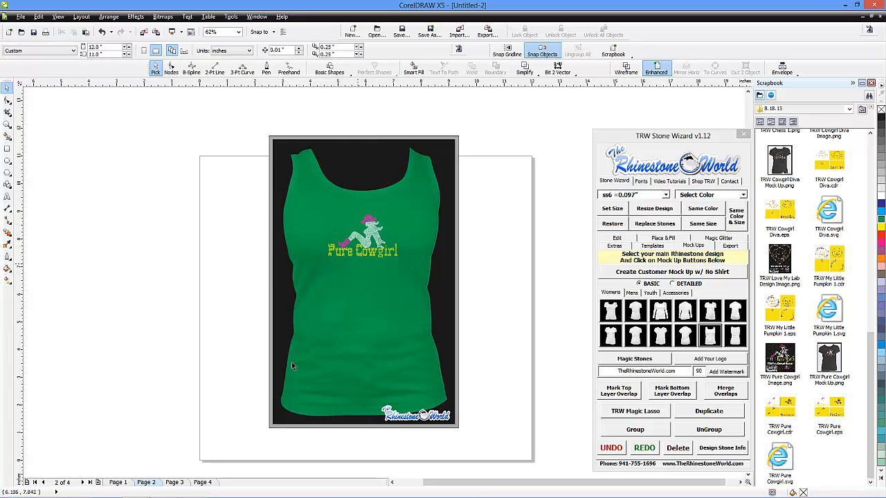
Compare the design size on the green tank top on Page 2 with the dark tank top mock-up on Page 4.
{"action": "left_click", "coordinate": [202, 483]}
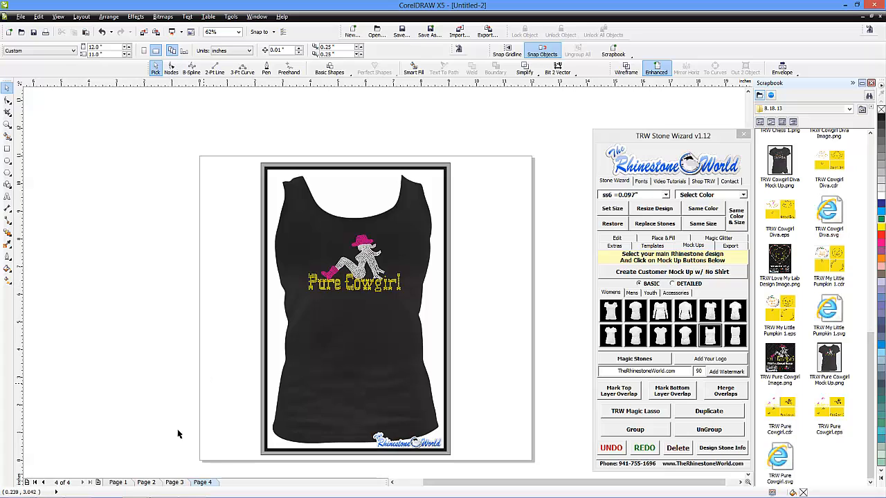
{"action": "left_click", "coordinate": [154, 482]}
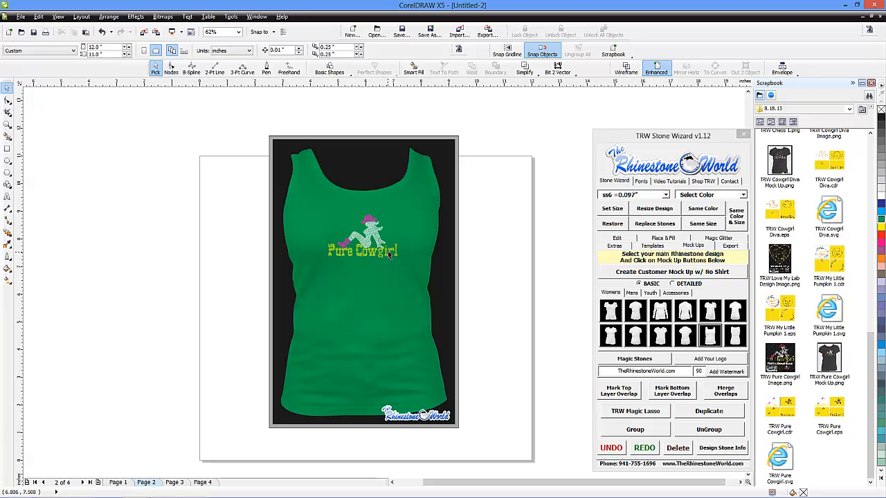
{"action": "left_click", "coordinate": [202, 481]}
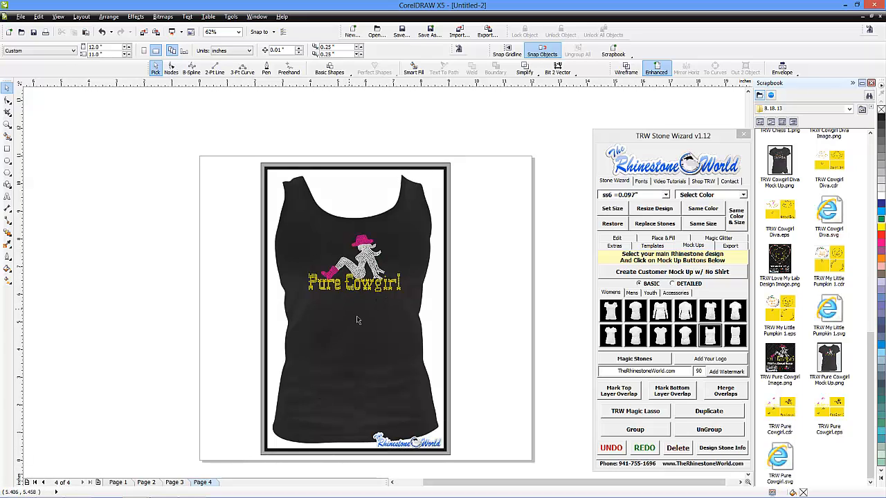
Select all same-color stones of the white cowgirl figure on Page 1 and change them to Smoked Topaz.
{"action": "left_click", "coordinate": [119, 482]}
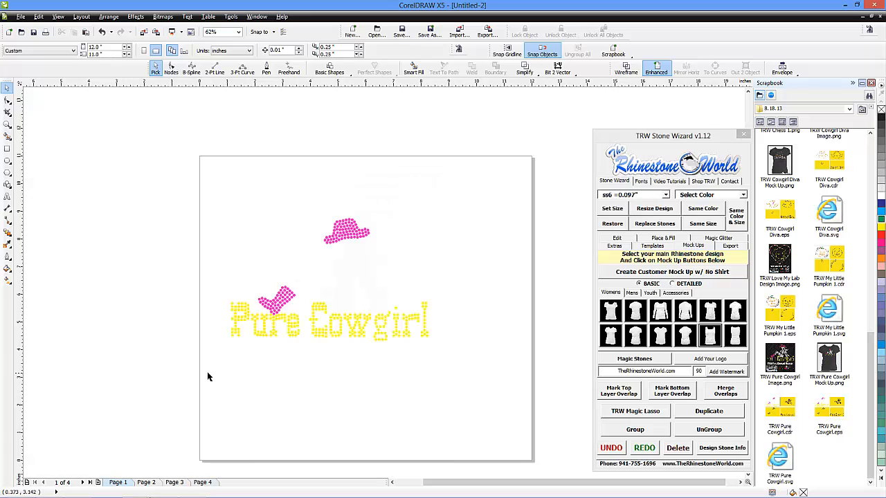
{"action": "left_click_drag", "start_coordinate": [183, 165], "coordinate": [485, 382]}
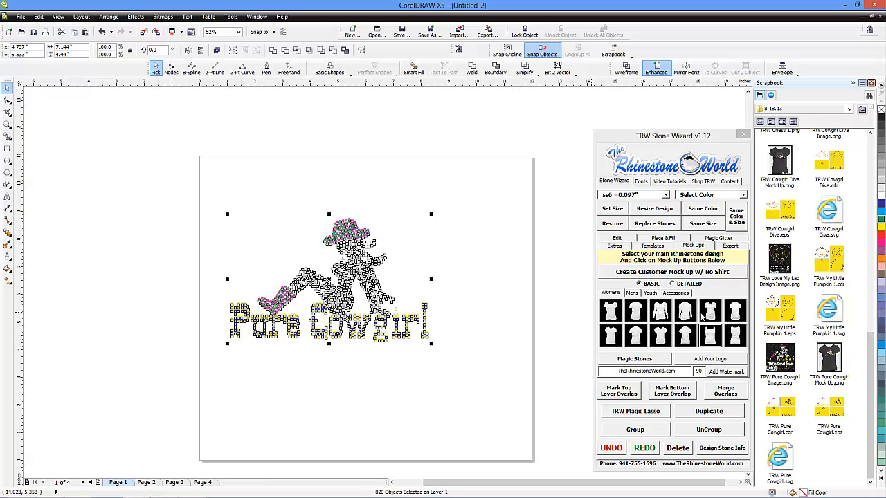
{"action": "left_click", "coordinate": [402, 288]}
{"action": "left_click", "coordinate": [360, 266]}
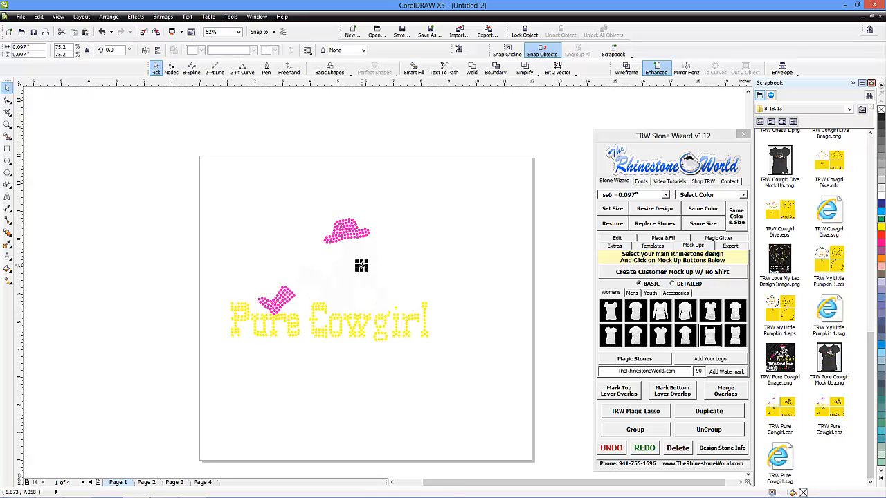
{"action": "left_click", "coordinate": [702, 210]}
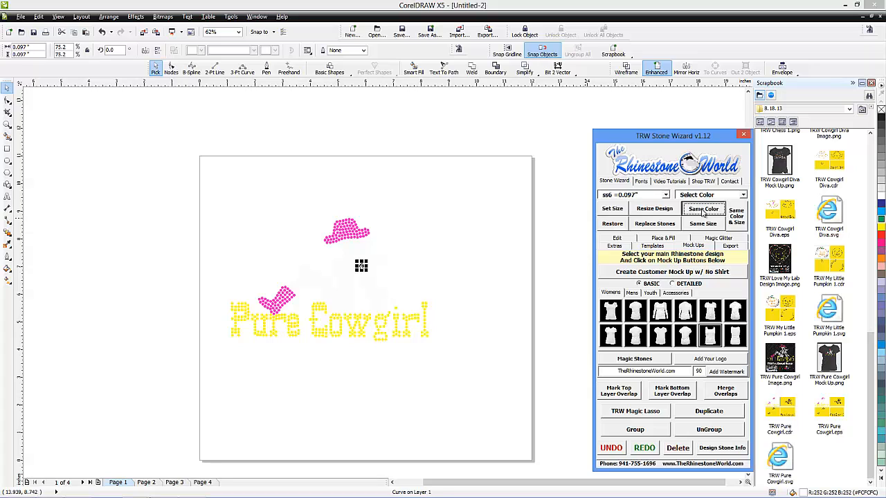
{"action": "left_click", "coordinate": [744, 196]}
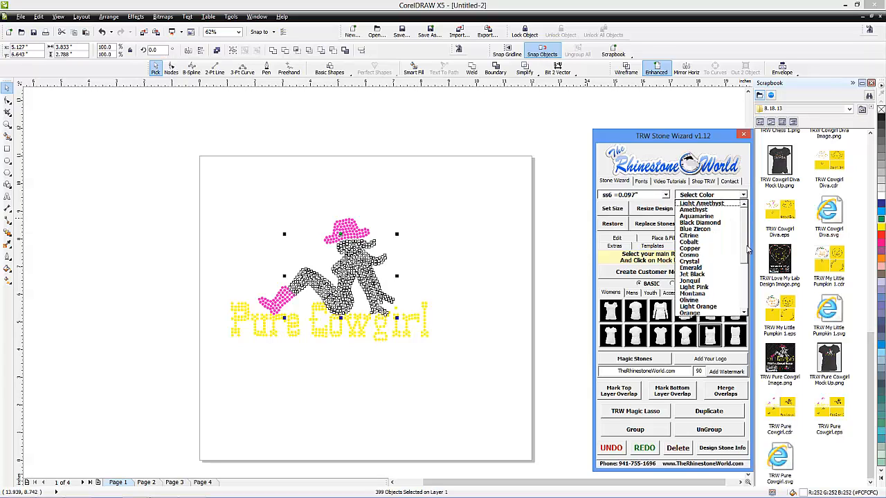
{"action": "scroll", "coordinate": [741, 272], "scroll_direction": "down", "scroll_amount": 3}
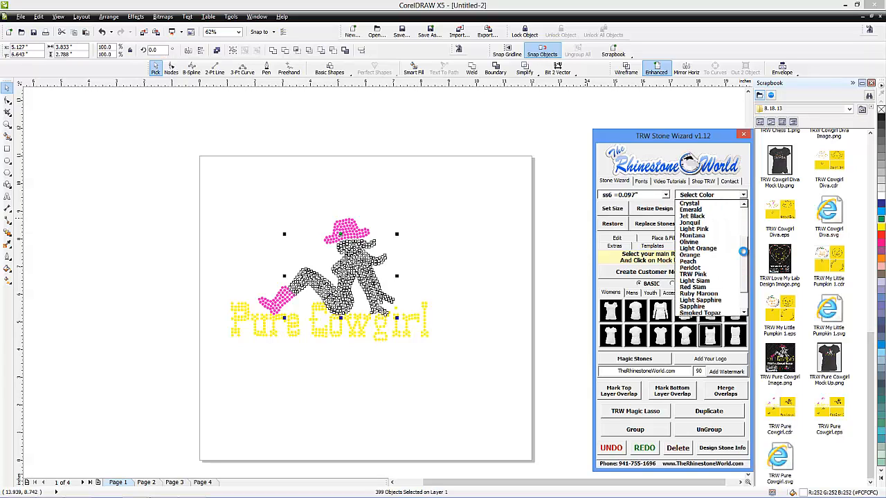
{"action": "scroll", "coordinate": [744, 239], "scroll_direction": "up", "scroll_amount": 3}
{"action": "left_click_drag", "start_coordinate": [746, 233], "coordinate": [743, 260]}
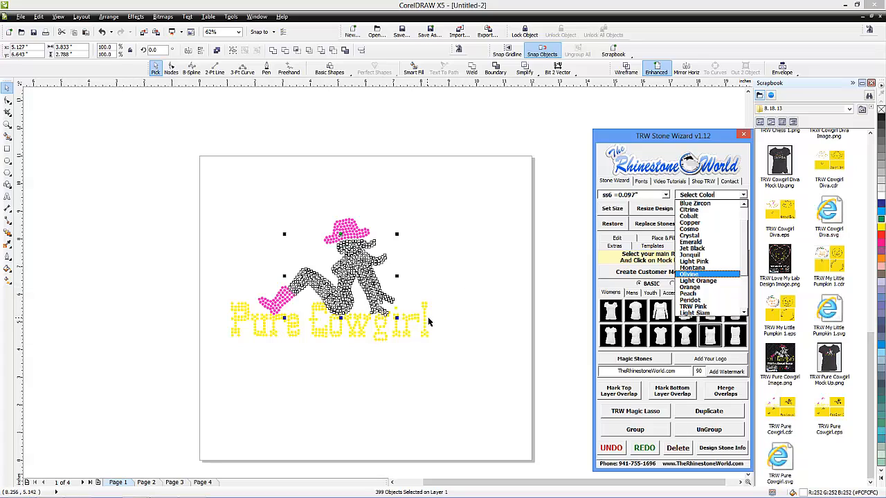
{"action": "scroll", "coordinate": [745, 261], "scroll_direction": "down", "scroll_amount": 3}
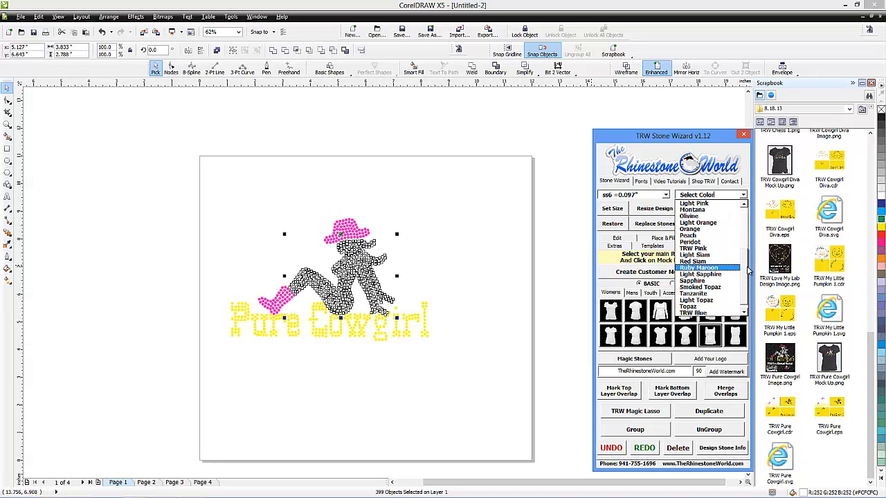
{"action": "left_click", "coordinate": [475, 309]}
{"action": "left_click", "coordinate": [475, 309]}
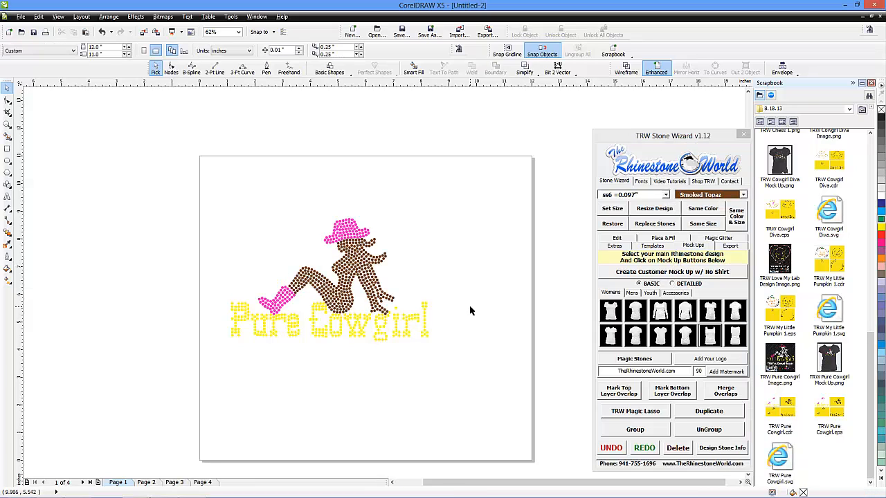
Select all the yellow stones of the Pure Cowgirl lettering and change their color to Orange.
{"action": "scroll", "coordinate": [428, 289], "scroll_direction": "down", "scroll_amount": 1}
{"action": "scroll", "coordinate": [382, 287], "scroll_direction": "up", "scroll_amount": 1}
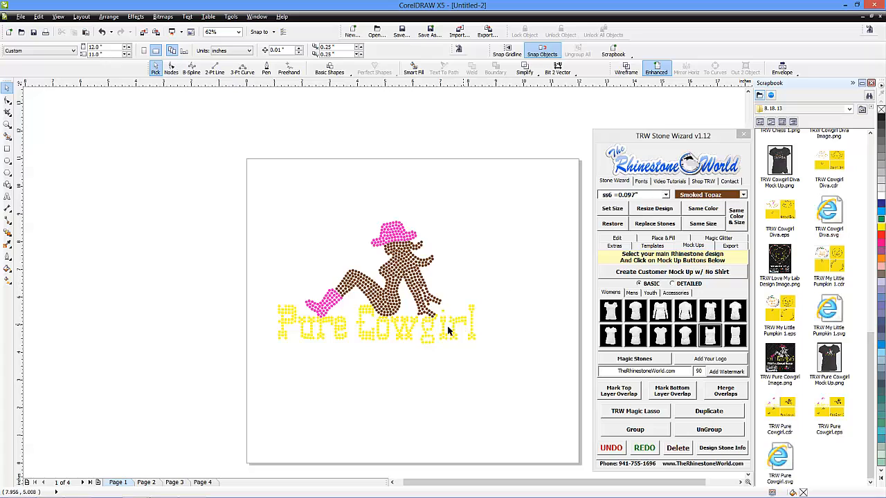
{"action": "left_click", "coordinate": [469, 330]}
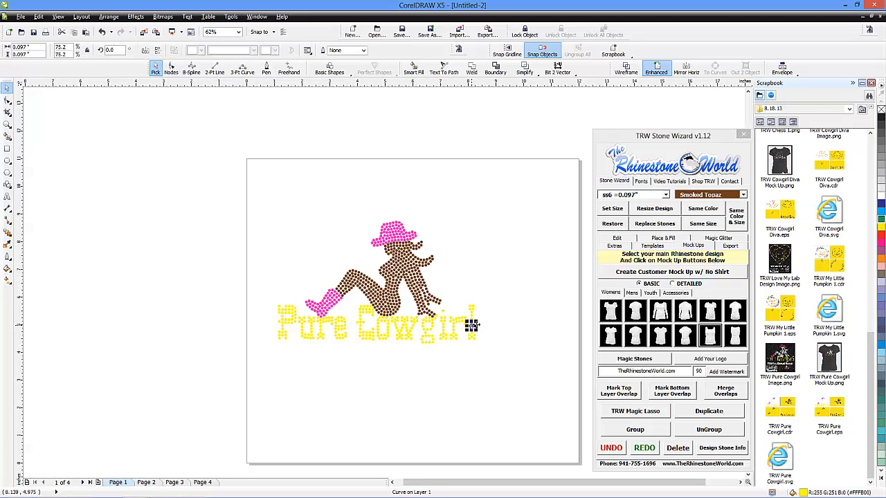
{"action": "left_click", "coordinate": [702, 209]}
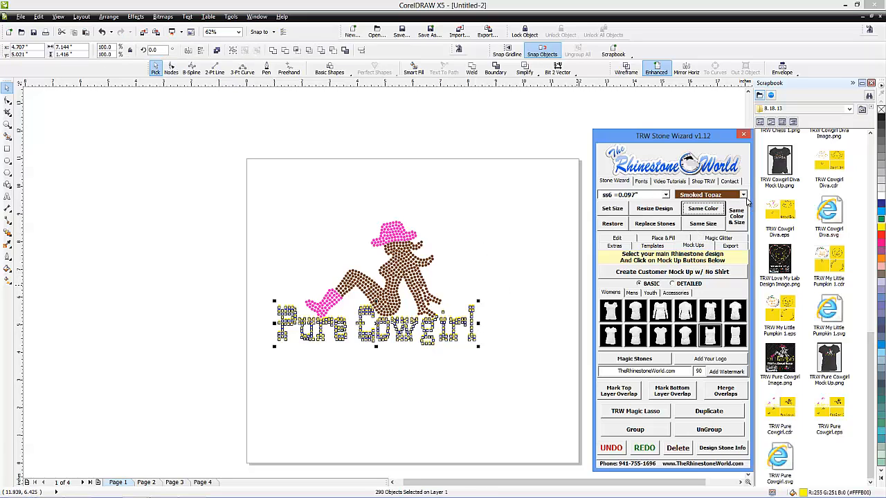
{"action": "left_click", "coordinate": [743, 195]}
{"action": "left_click_drag", "start_coordinate": [745, 262], "coordinate": [747, 225]}
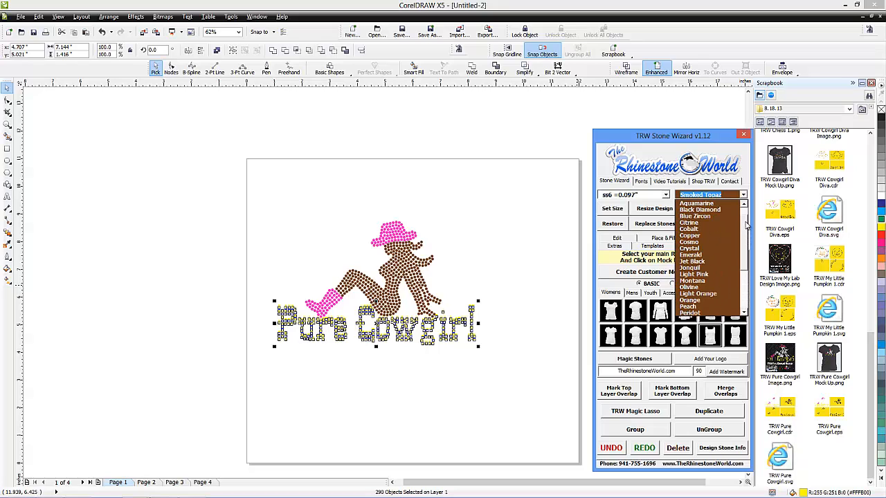
{"action": "left_click", "coordinate": [689, 300]}
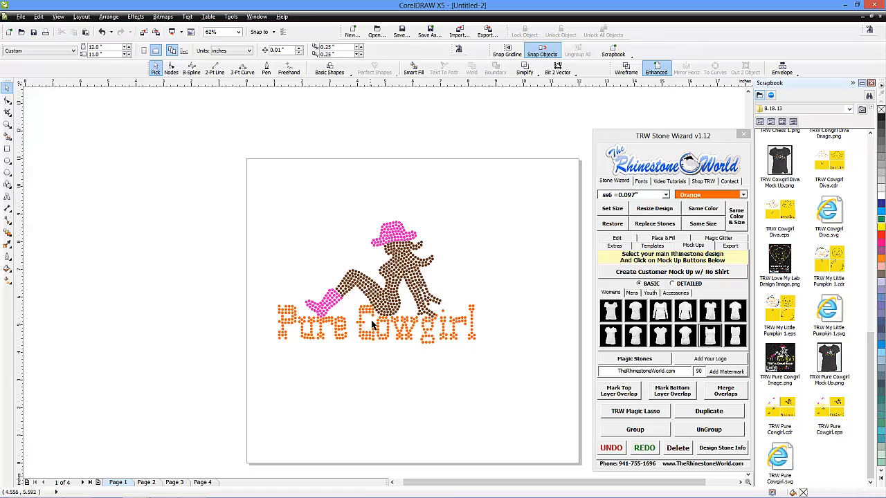
Create a basic mock-up of the recolored design on the front of the women's textured short-sleeve shirt and inspect the stones.
{"action": "left_click_drag", "start_coordinate": [516, 192], "coordinate": [196, 391]}
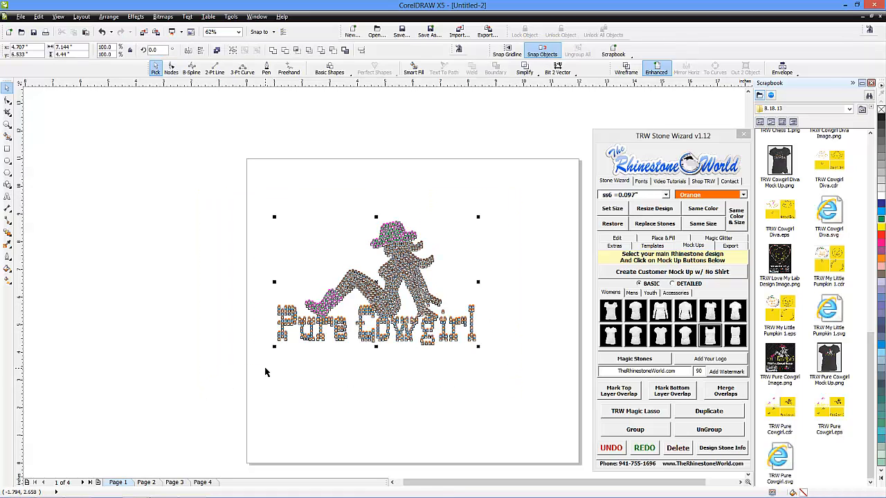
{"action": "left_click", "coordinate": [709, 313]}
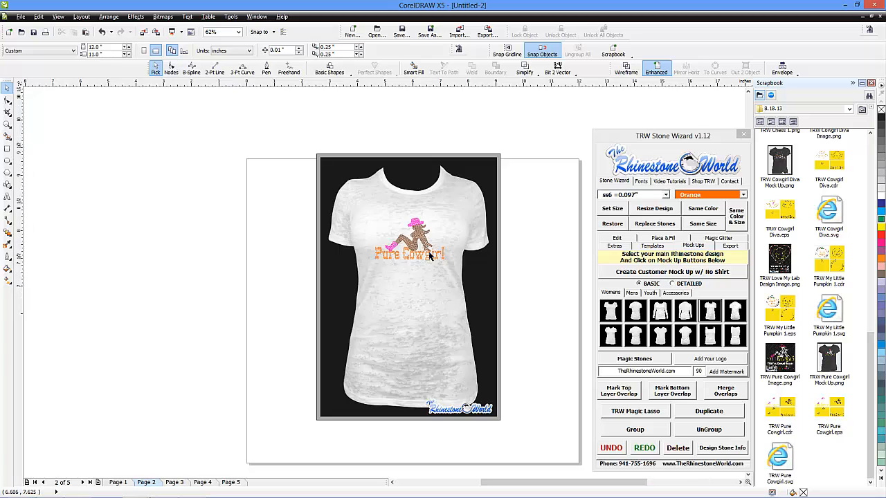
{"action": "scroll", "coordinate": [429, 256], "scroll_direction": "up", "scroll_amount": 4}
{"action": "scroll", "coordinate": [437, 267], "scroll_direction": "down", "scroll_amount": 4}
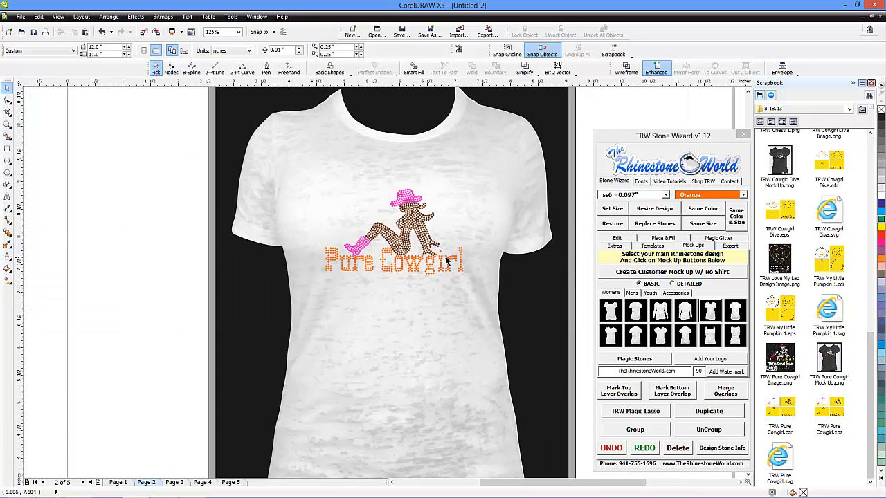
{"action": "scroll", "coordinate": [402, 170], "scroll_direction": "up", "scroll_amount": 6}
{"action": "scroll", "coordinate": [340, 185], "scroll_direction": "down", "scroll_amount": 3}
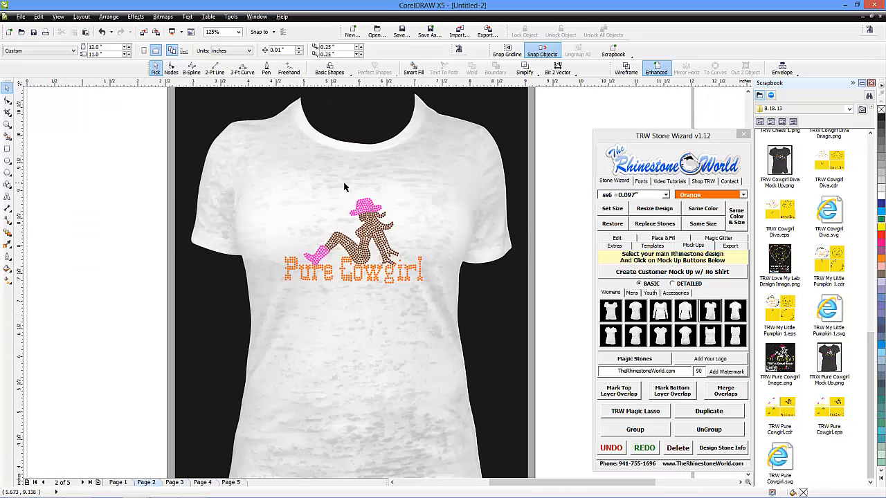
Resize the whole Pure Cowgirl design on Page 1 to fit ss10 = 0.129" stones.
{"action": "scroll", "coordinate": [380, 272], "scroll_direction": "down", "scroll_amount": 3}
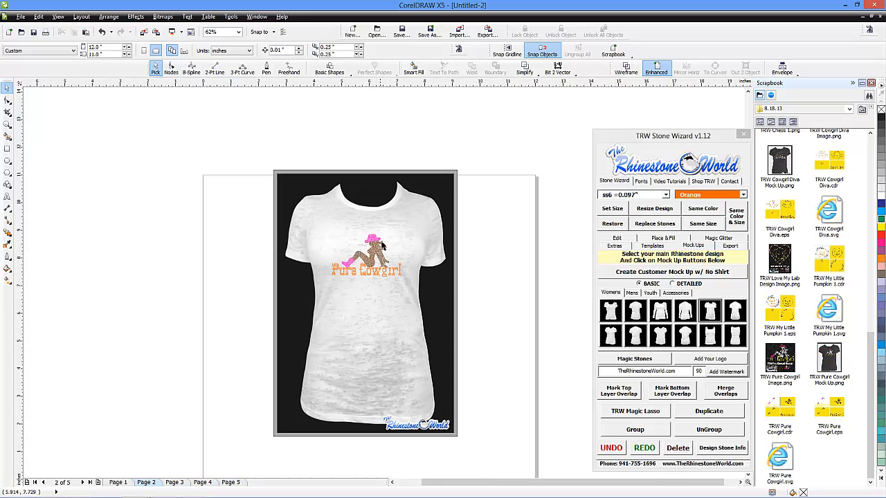
{"action": "key", "text": "Page_Up"}
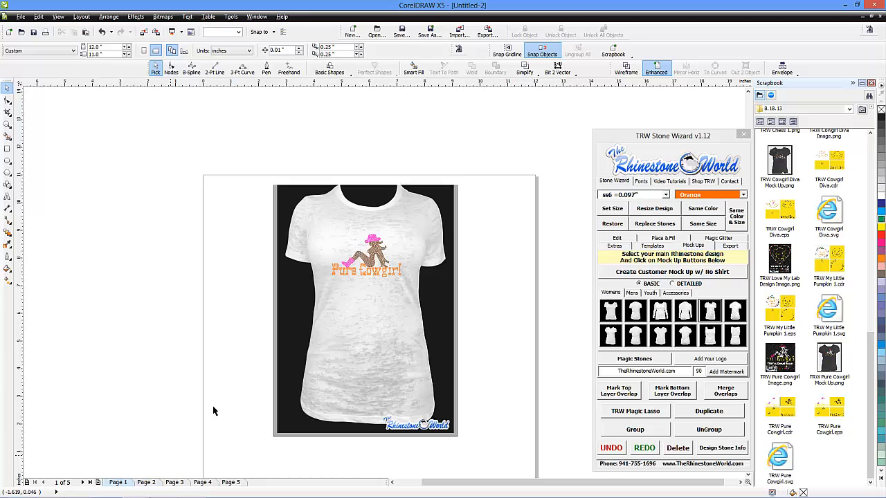
{"action": "left_click", "coordinate": [247, 341]}
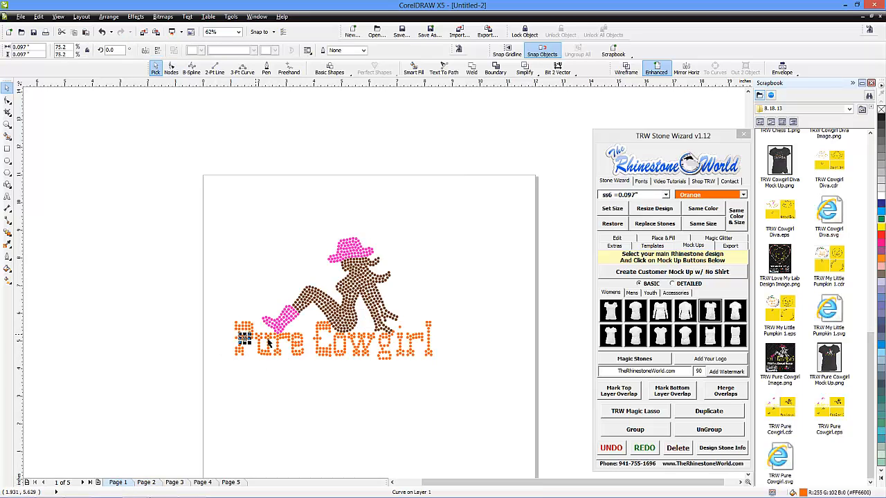
{"action": "left_click_drag", "start_coordinate": [178, 191], "coordinate": [486, 396]}
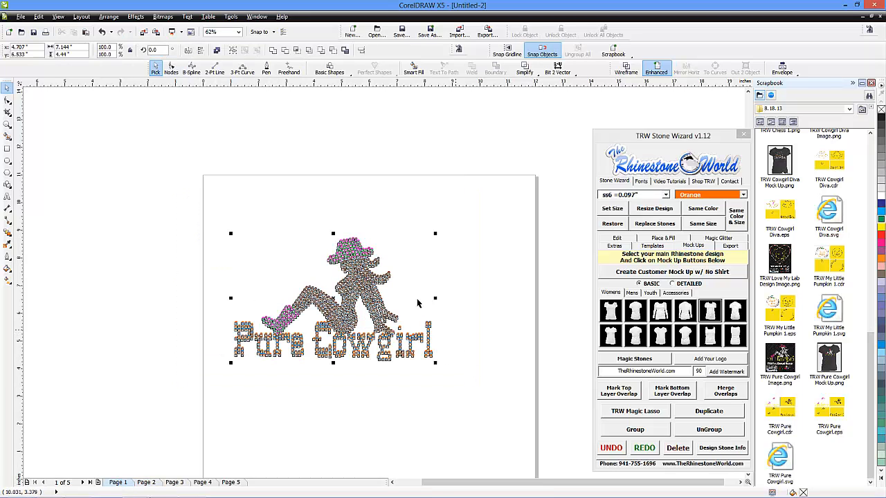
{"action": "left_click", "coordinate": [665, 194]}
{"action": "left_click", "coordinate": [649, 218]}
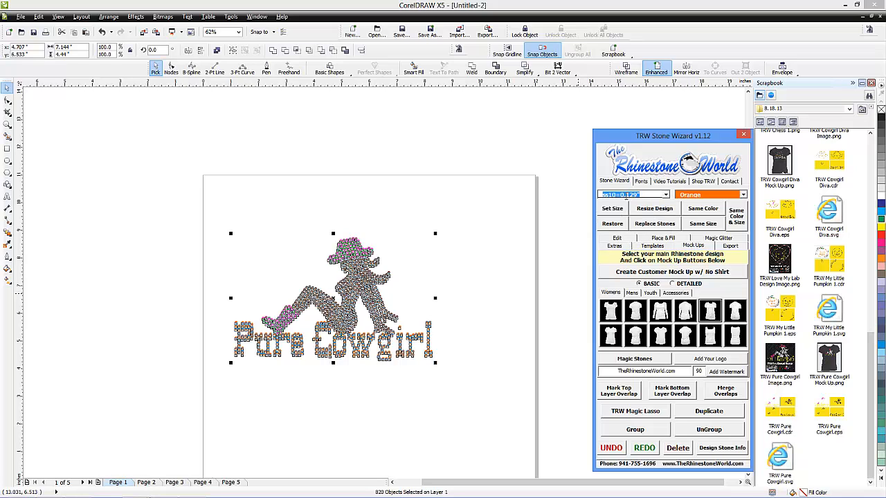
{"action": "left_click", "coordinate": [655, 211]}
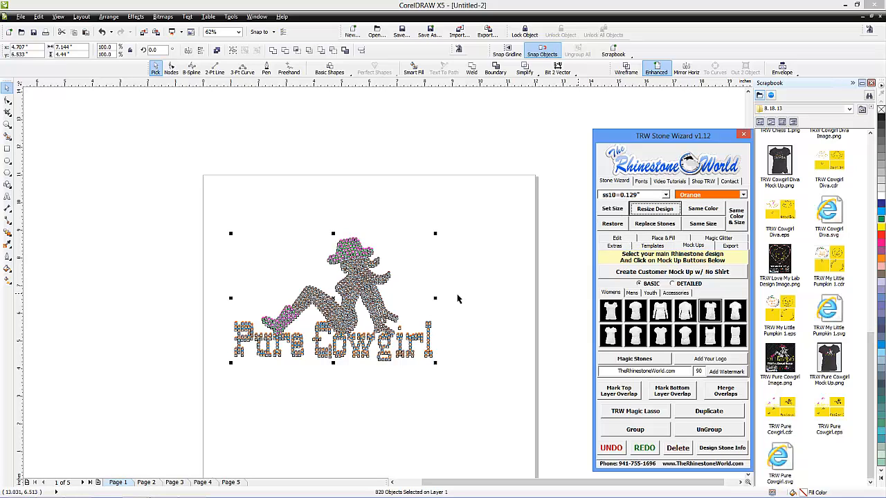
Create a basic mock-up of the enlarged Pure Cowgirl design on the front of the women's textured short-sleeve shirt.
{"action": "left_click", "coordinate": [204, 395]}
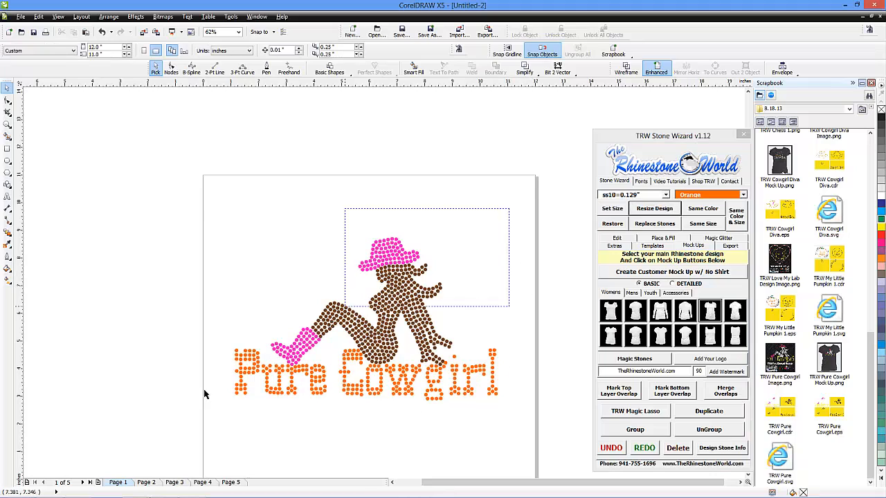
{"action": "left_click_drag", "start_coordinate": [204, 395], "coordinate": [176, 425]}
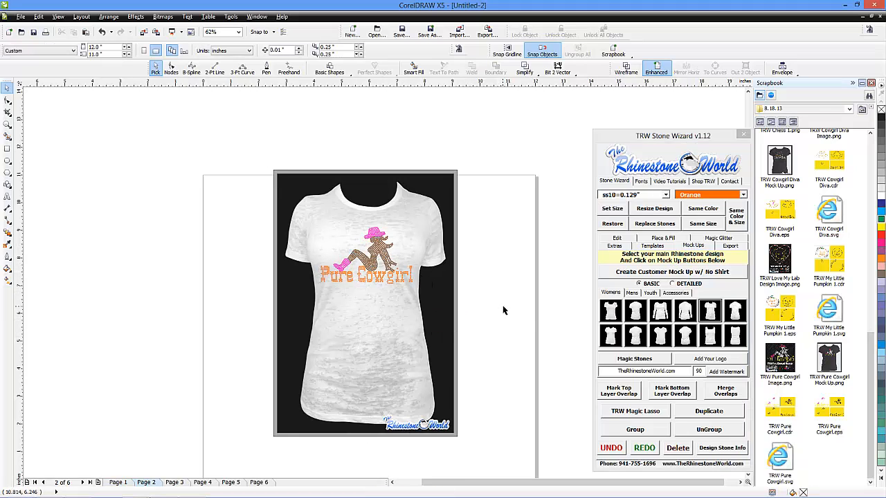
{"action": "left_click", "coordinate": [612, 318]}
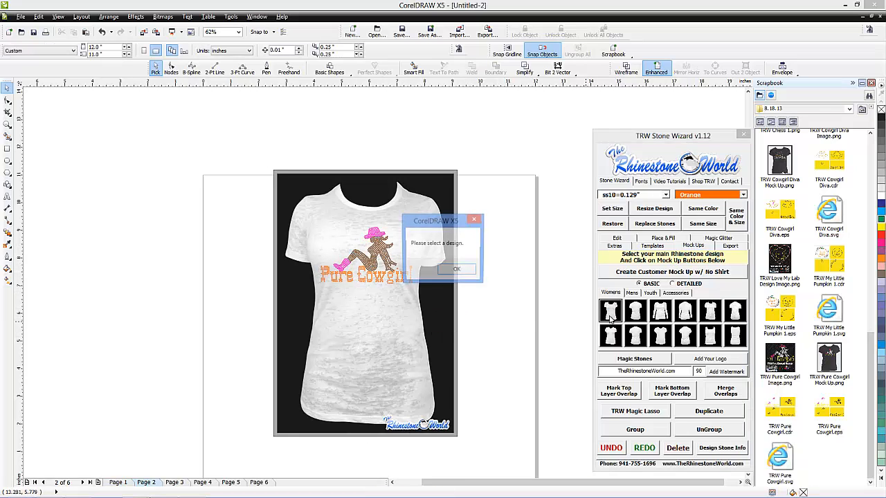
{"action": "left_click", "coordinate": [476, 221]}
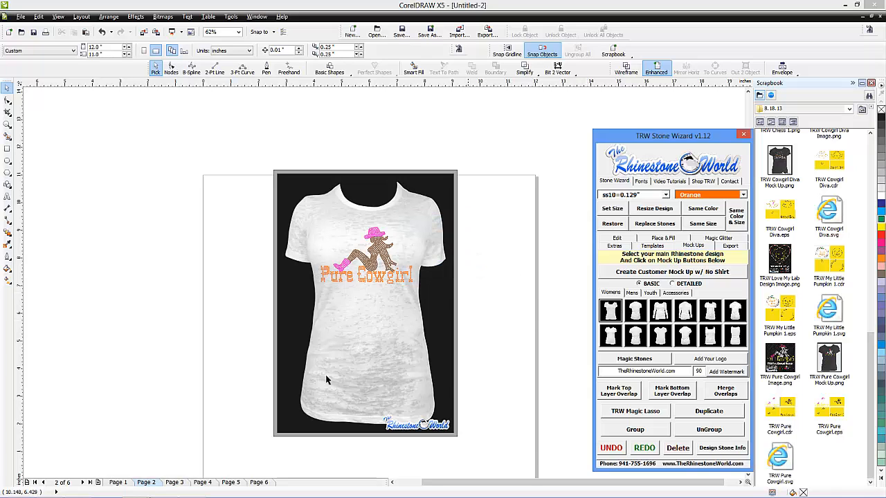
Create a basic mock-up of the Page 1 design on the front of the women's long-sleeve shirt.
{"action": "left_click", "coordinate": [119, 482]}
{"action": "mouse_move", "coordinate": [521, 211]}
{"action": "left_mouse_down"}
{"action": "mouse_move", "coordinate": [238, 388]}
{"action": "mouse_move", "coordinate": [218, 422]}
{"action": "left_mouse_up"}
{"action": "left_click", "coordinate": [660, 312]}
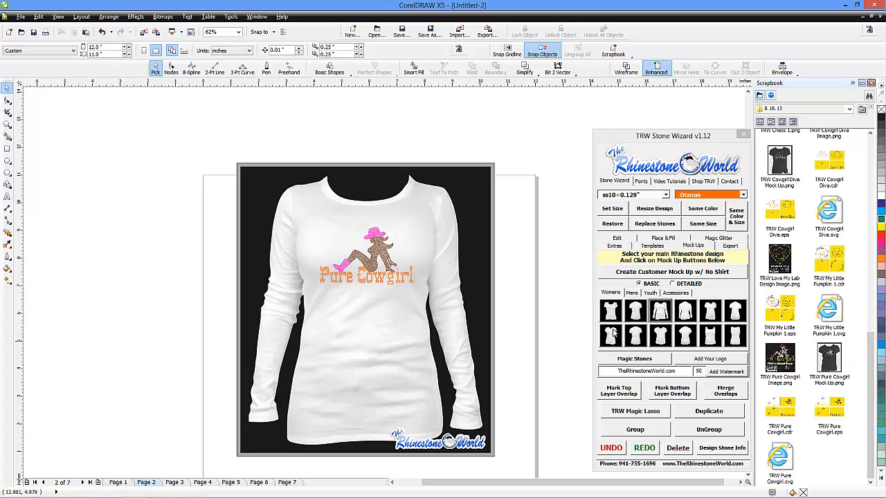
Create a basic mock-up of the Page 1 design on the front of the men's short-sleeve T-shirt.
{"action": "left_click", "coordinate": [632, 293]}
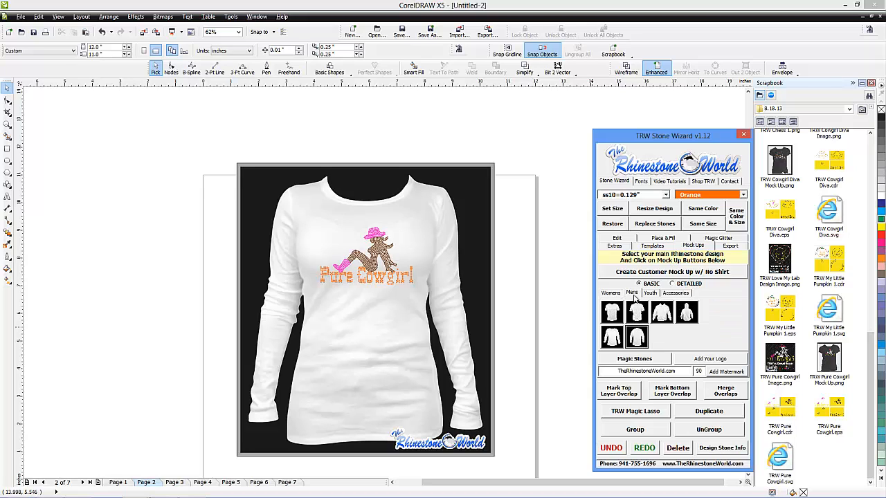
{"action": "left_click", "coordinate": [122, 483]}
{"action": "left_click_drag", "start_coordinate": [530, 195], "coordinate": [181, 462]}
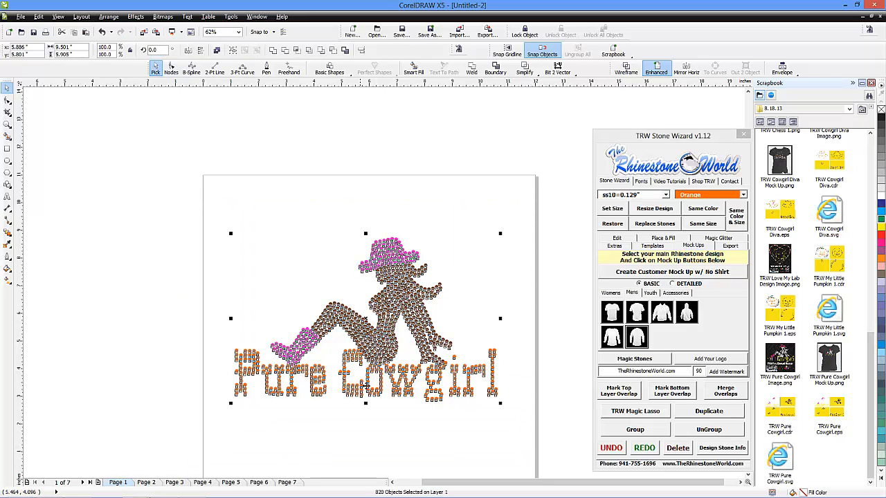
{"action": "left_click", "coordinate": [611, 313]}
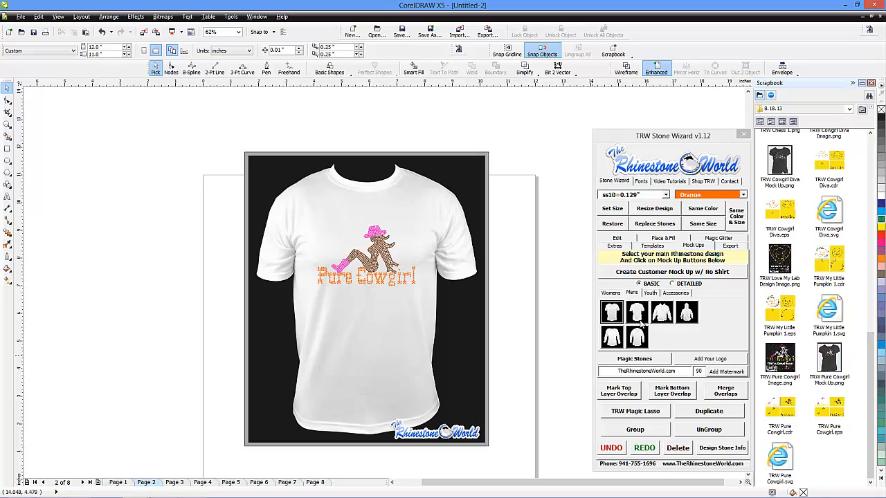
Look over the youth and accessories mock-up templates and return to the women's garments.
{"action": "left_click", "coordinate": [653, 293]}
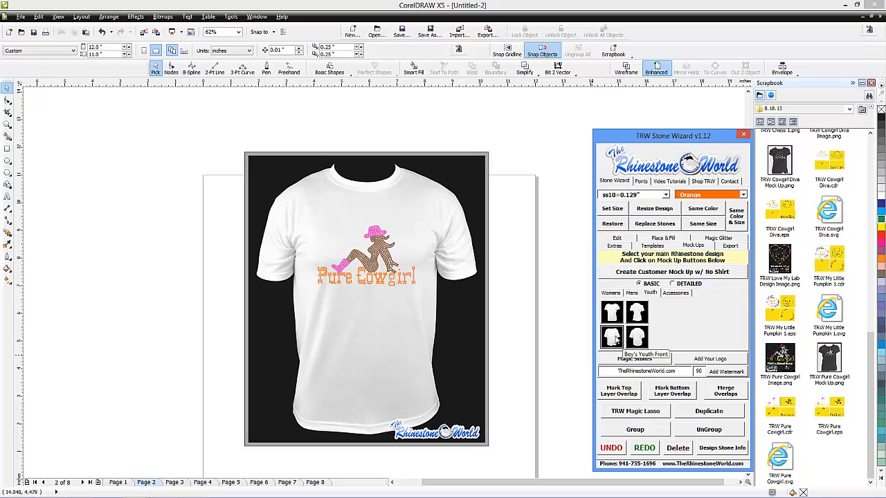
{"action": "left_click", "coordinate": [673, 293]}
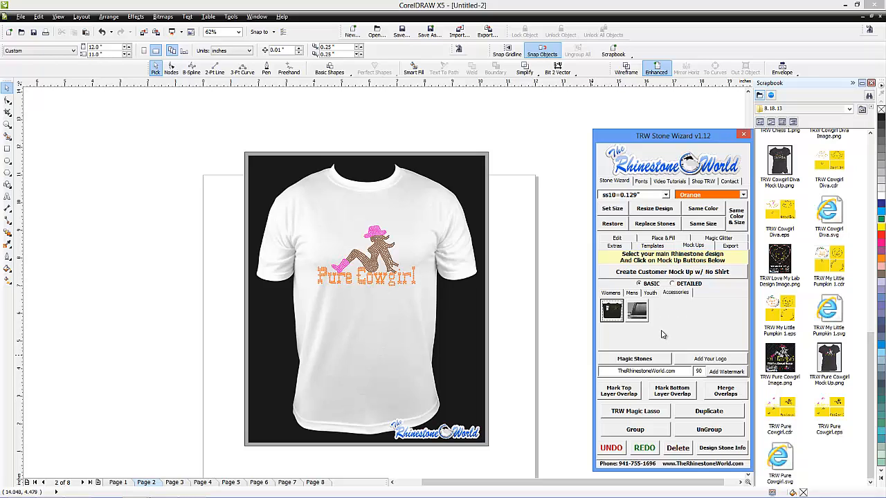
{"action": "left_click", "coordinate": [611, 295]}
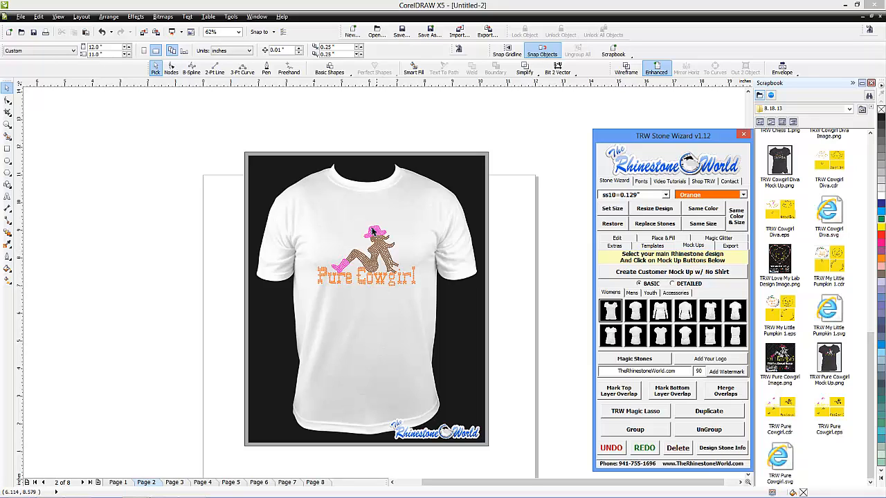
{"action": "left_click", "coordinate": [525, 207]}
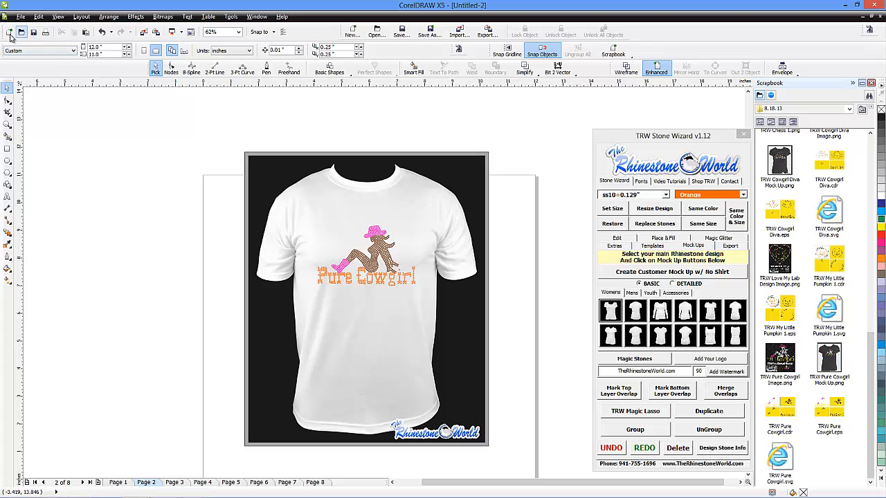
Create a new document and open the [working on designs] folder in the Scrapbook.
{"action": "left_click", "coordinate": [352, 29]}
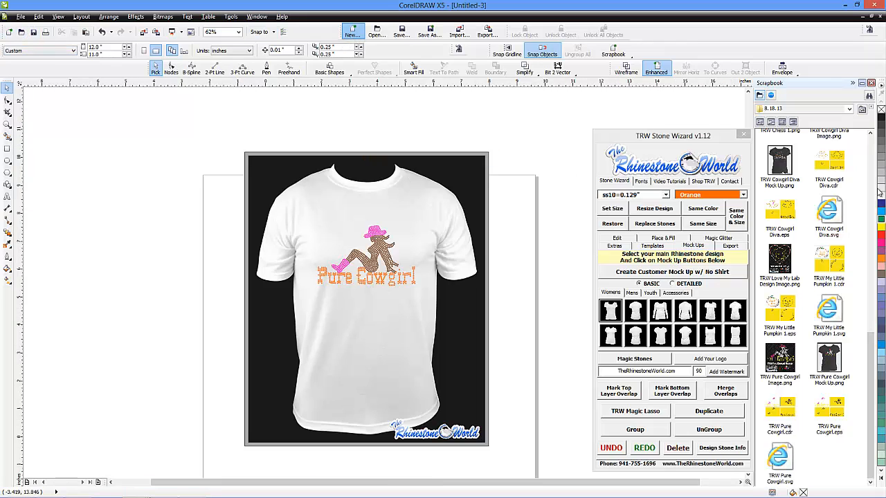
{"action": "left_click", "coordinate": [850, 109]}
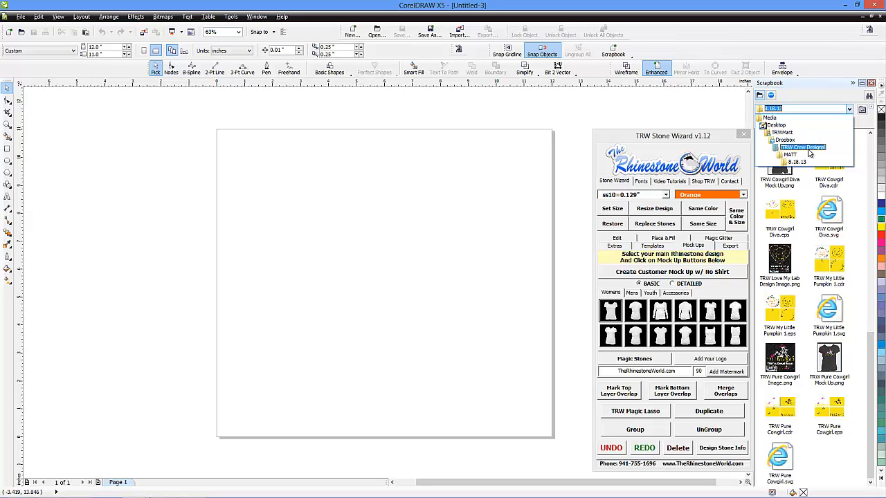
{"action": "left_click", "coordinate": [790, 154]}
{"action": "double_click", "coordinate": [780, 147]}
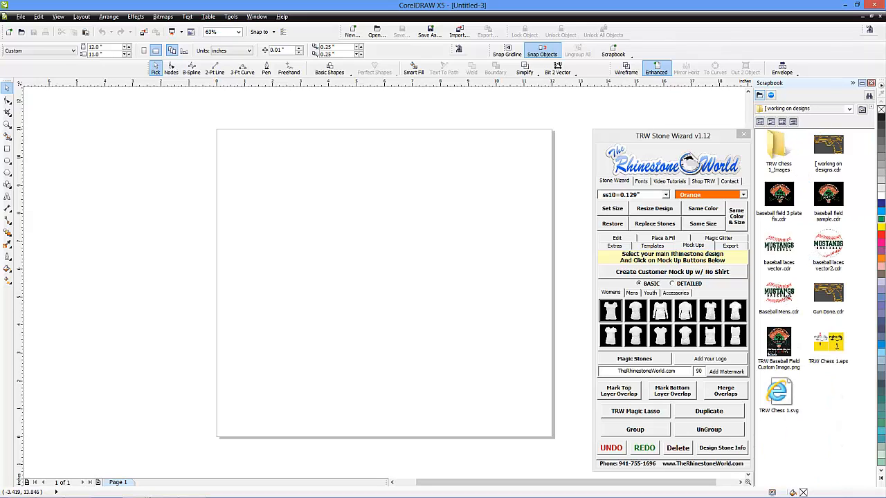
Place Baseball Mens.cdr in the new document and move the artwork so that it lies fully on the page.
{"action": "left_click_drag", "start_coordinate": [415, 337], "coordinate": [342, 277]}
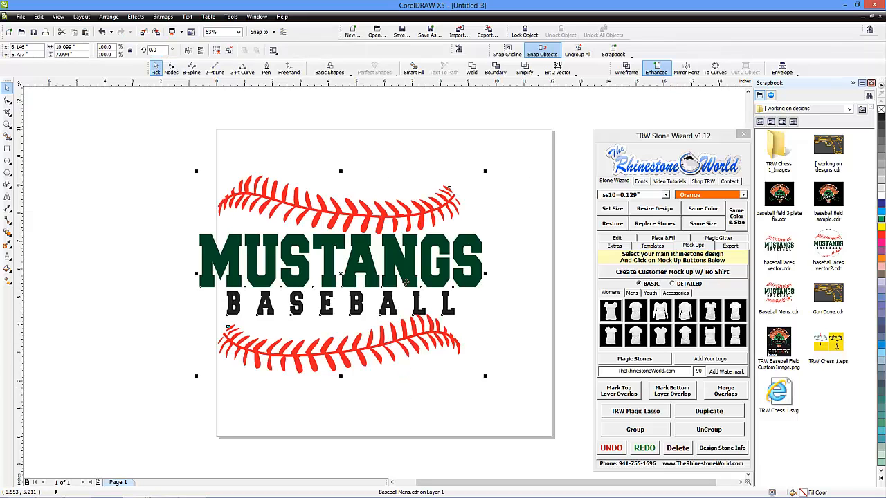
{"action": "left_click_drag", "start_coordinate": [447, 272], "coordinate": [495, 274]}
{"action": "left_click", "coordinate": [547, 289]}
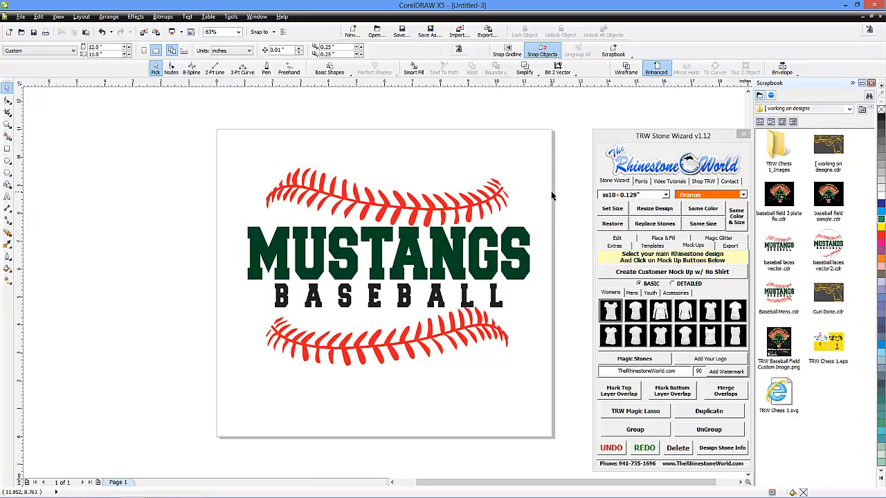
Create a basic mock-up of the Mustangs Baseball design on the front of the men's short-sleeve T-shirt and inspect the print closely.
{"action": "left_click_drag", "start_coordinate": [560, 136], "coordinate": [195, 407]}
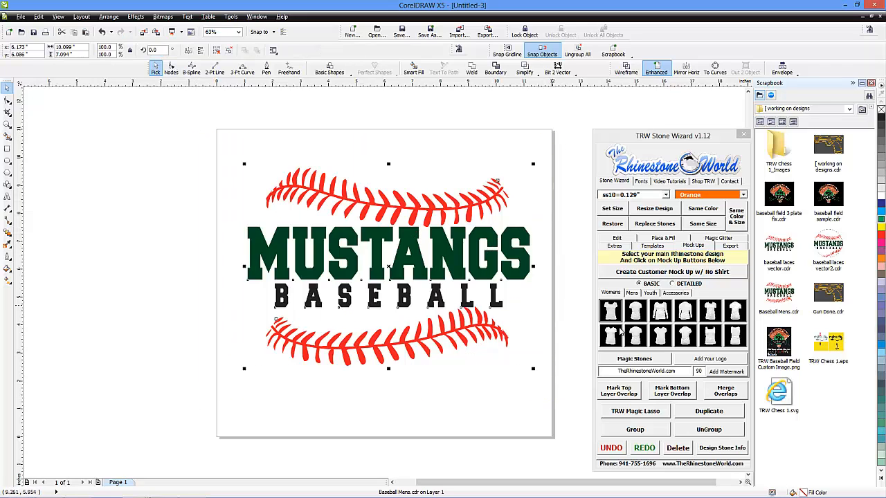
{"action": "left_click", "coordinate": [632, 293]}
{"action": "left_click", "coordinate": [610, 322]}
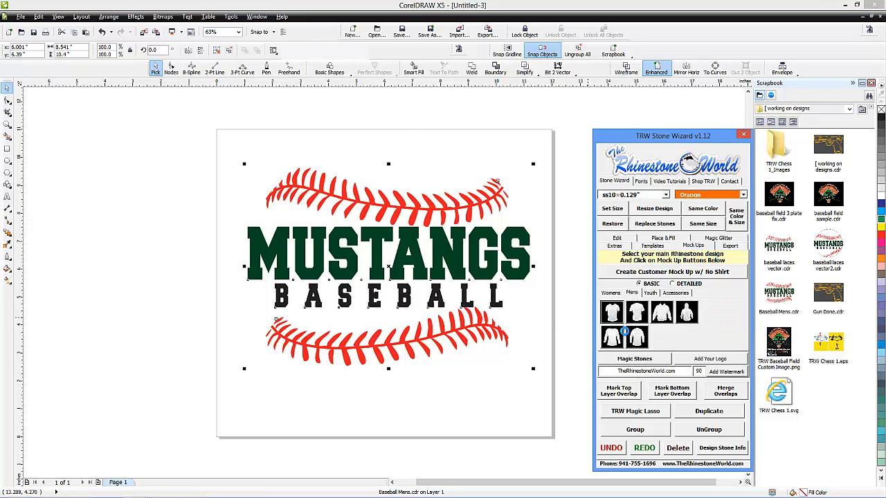
{"action": "left_click", "coordinate": [553, 291]}
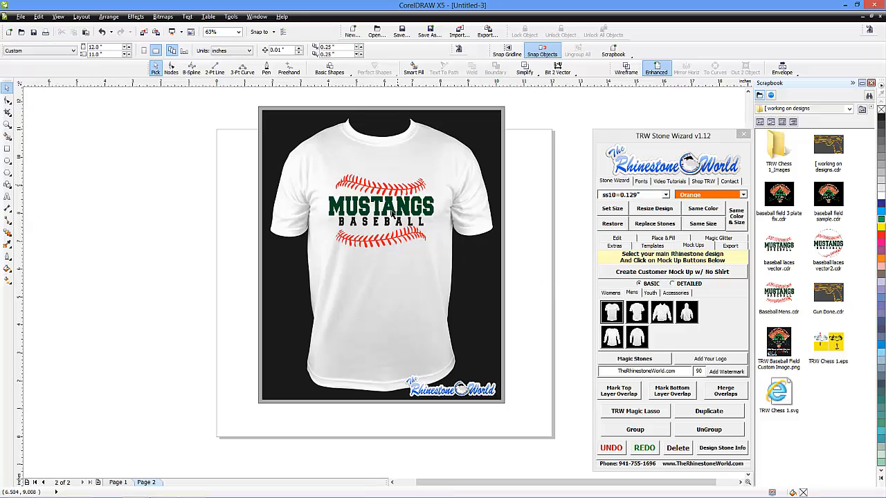
{"action": "scroll", "coordinate": [517, 270], "scroll_direction": "down", "scroll_amount": 2}
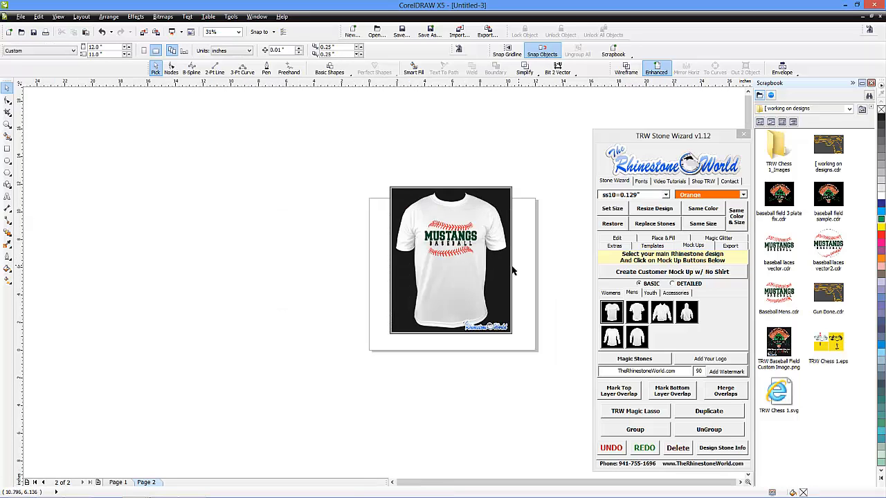
{"action": "scroll", "coordinate": [478, 249], "scroll_direction": "up", "scroll_amount": 2}
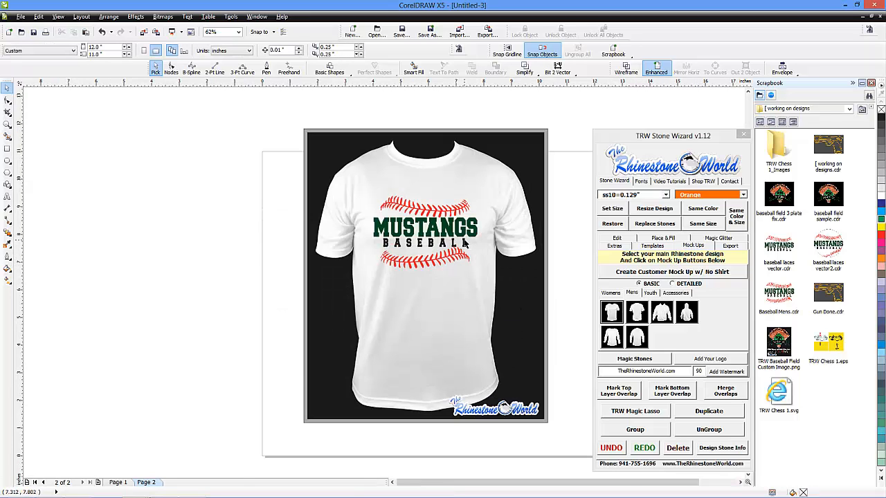
{"action": "scroll", "coordinate": [465, 244], "scroll_direction": "up", "scroll_amount": 2}
{"action": "scroll", "coordinate": [412, 253], "scroll_direction": "up", "scroll_amount": 2}
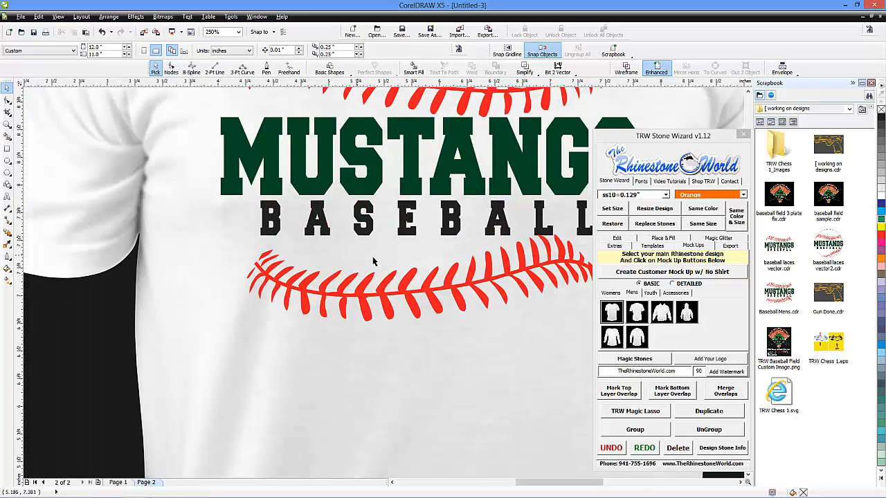
{"action": "scroll", "coordinate": [413, 260], "scroll_direction": "down", "scroll_amount": 2}
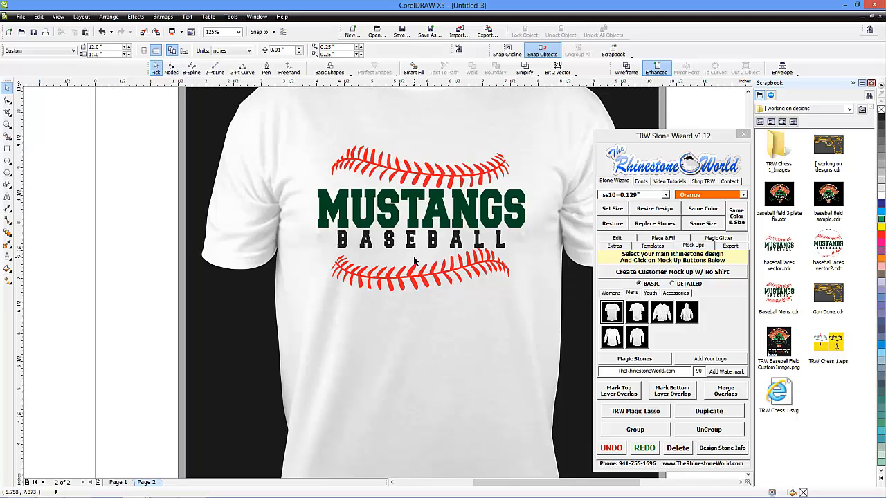
{"action": "scroll", "coordinate": [414, 256], "scroll_direction": "down", "scroll_amount": 2}
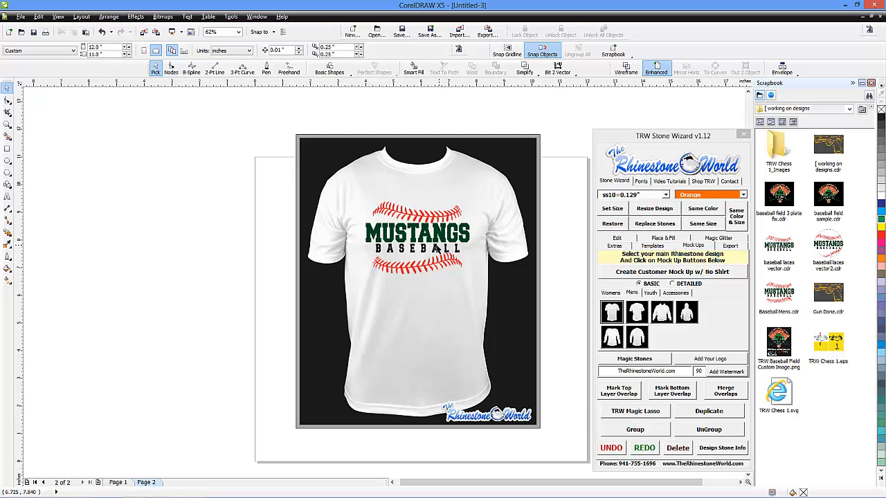
Replace the MUSTANGS lettering of the baseball design on Page 1 with PIRATES.
{"action": "left_click", "coordinate": [121, 482]}
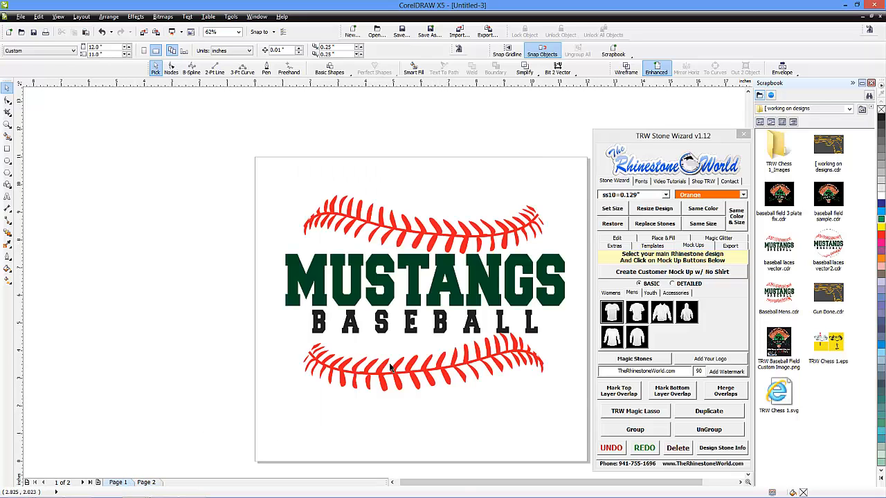
{"action": "double_click", "coordinate": [454, 298]}
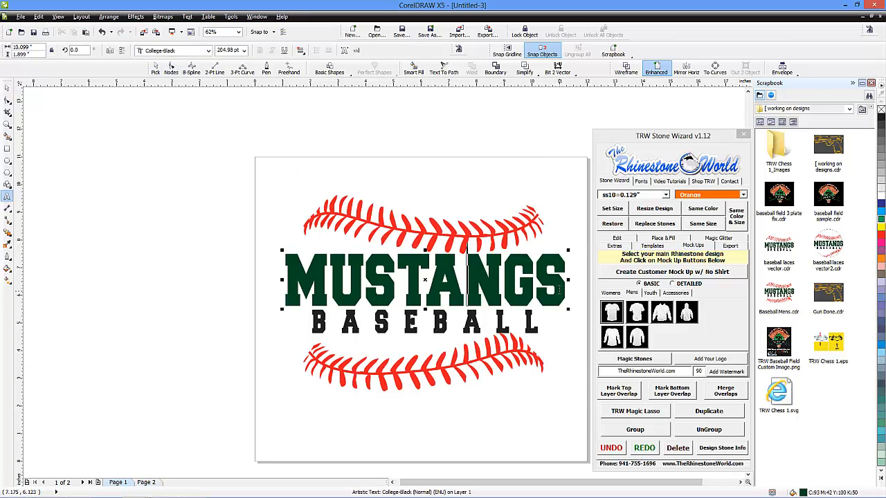
{"action": "left_click_drag", "start_coordinate": [566, 283], "coordinate": [279, 276]}
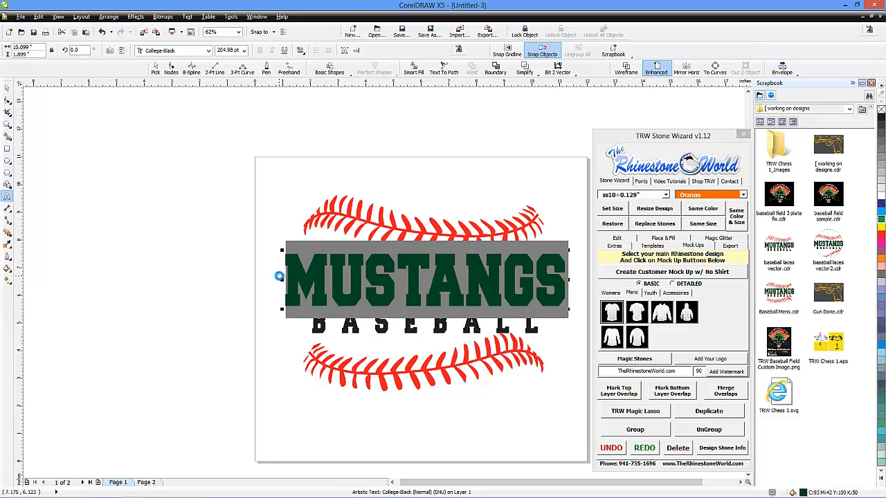
{"action": "type", "text": "PIRATES"}
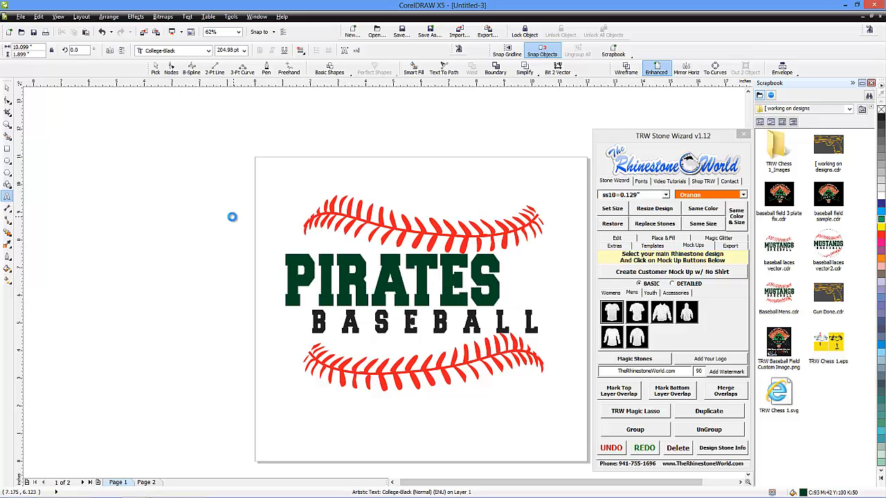
Widen the PIRATES lettering to about 9.12 inches and align its center with the BASEBALL text below it.
{"action": "left_click", "coordinate": [7, 88]}
{"action": "left_click", "coordinate": [7, 88]}
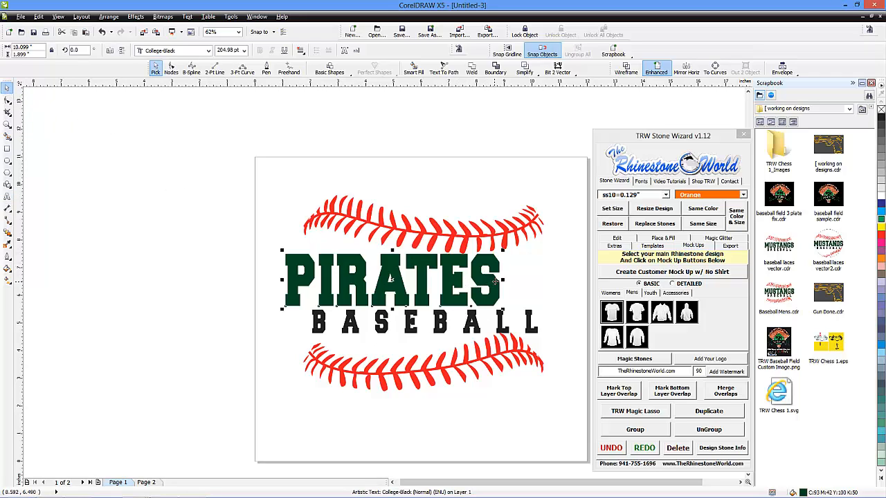
{"action": "left_click_drag", "start_coordinate": [504, 280], "coordinate": [539, 281]}
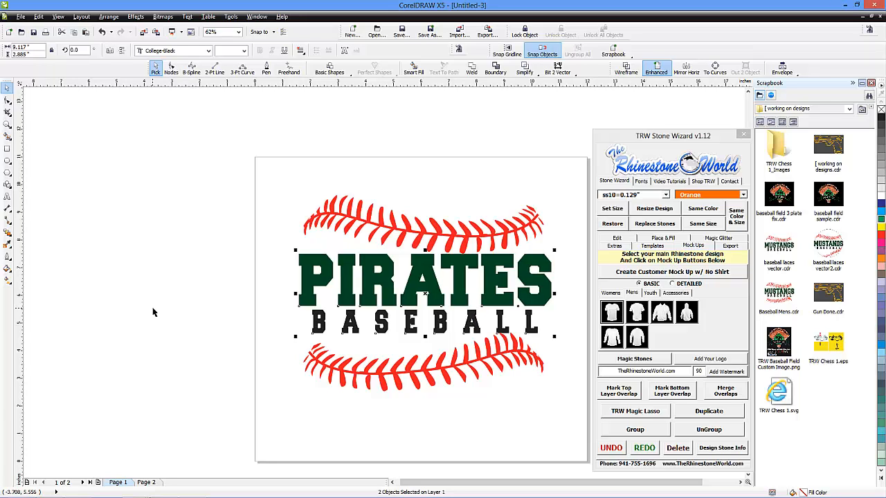
{"action": "left_click", "coordinate": [346, 304]}
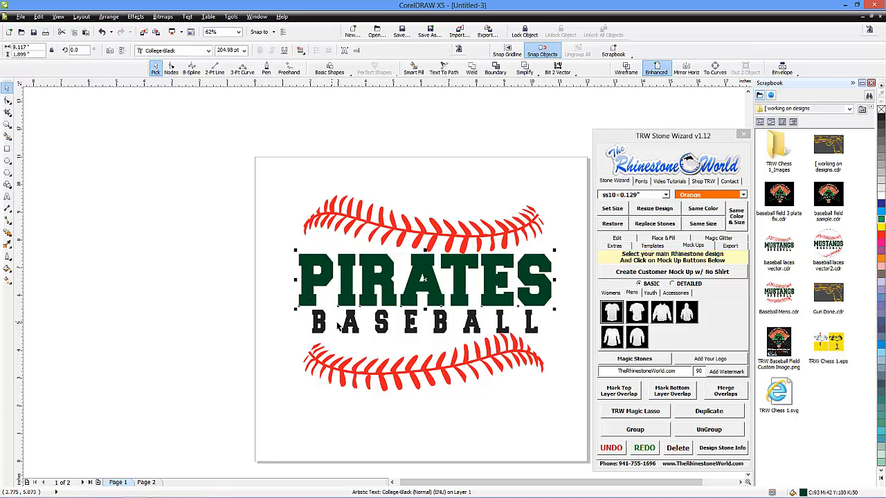
{"action": "left_click", "coordinate": [349, 330], "text": "shift"}
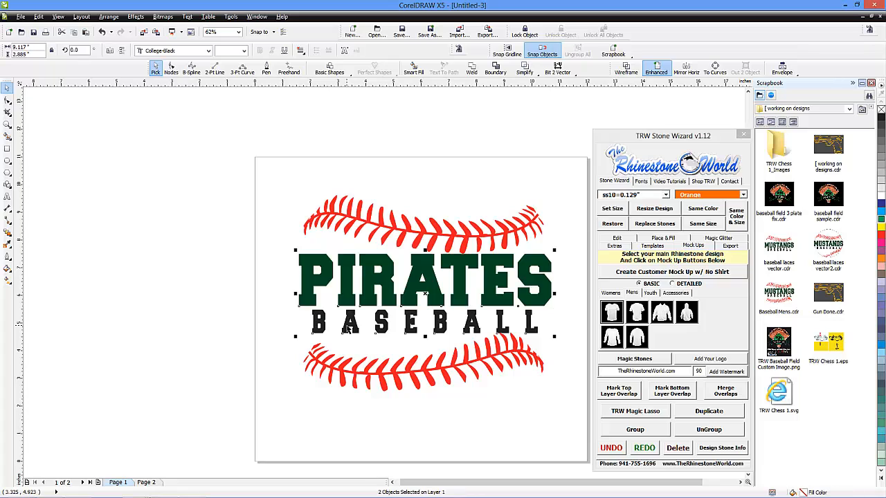
{"action": "left_click", "coordinate": [289, 313]}
{"action": "left_click_drag", "start_coordinate": [315, 302], "coordinate": [296, 303]}
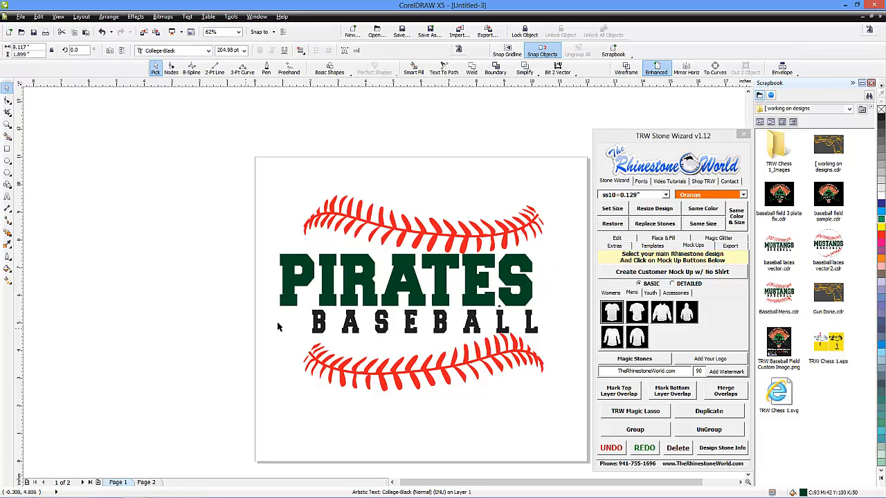
{"action": "left_click", "coordinate": [288, 293]}
{"action": "left_click", "coordinate": [323, 328], "text": "shift"}
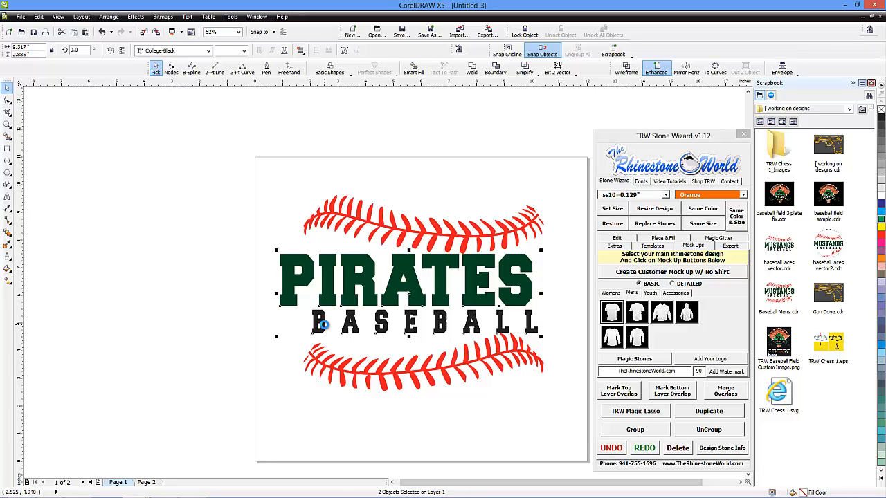
{"action": "key", "text": "c"}
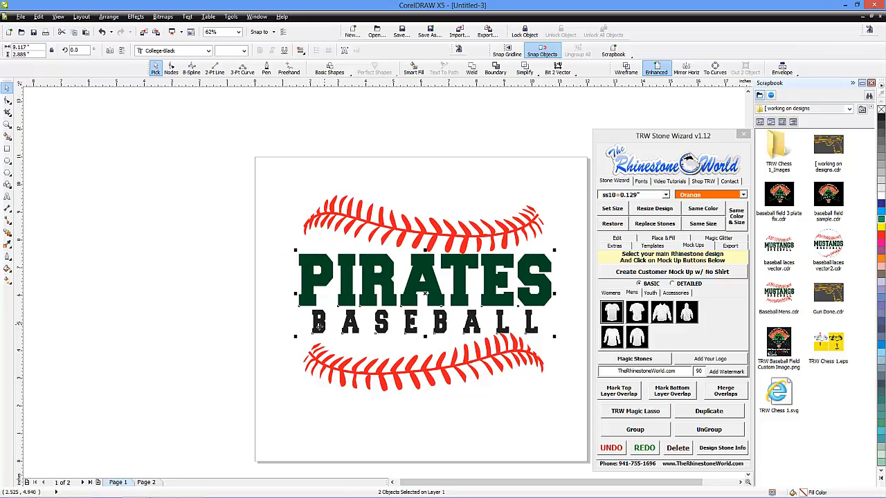
{"action": "left_click", "coordinate": [259, 334]}
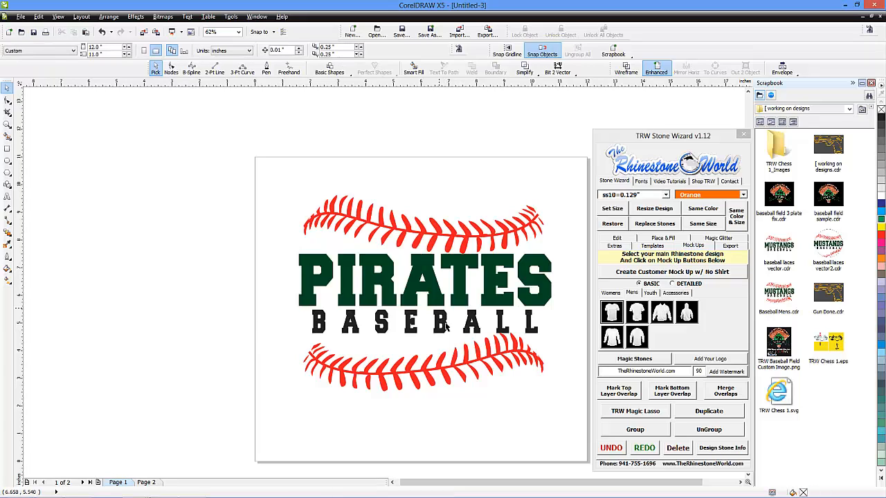
Recolor the PIRATES lettering with a gold shade from the yellow swatch's color variations.
{"action": "left_click_drag", "start_coordinate": [256, 158], "coordinate": [333, 282]}
{"action": "left_click", "coordinate": [329, 278]}
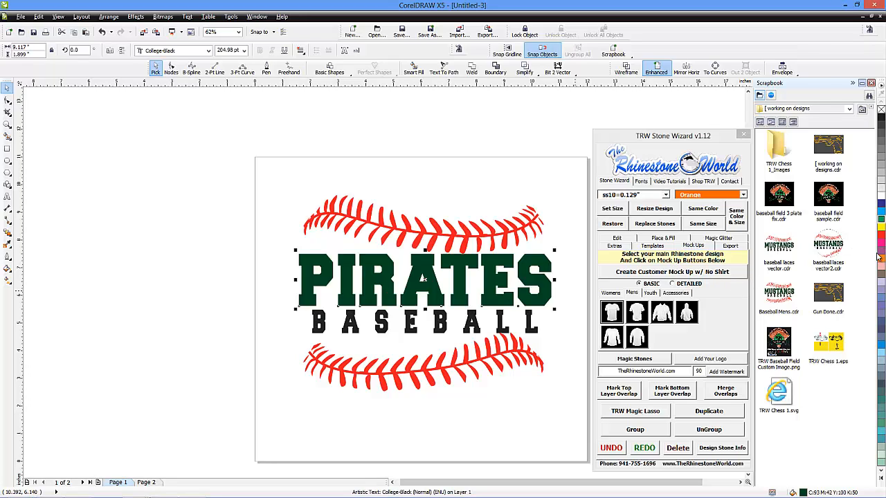
{"action": "left_click", "coordinate": [882, 229]}
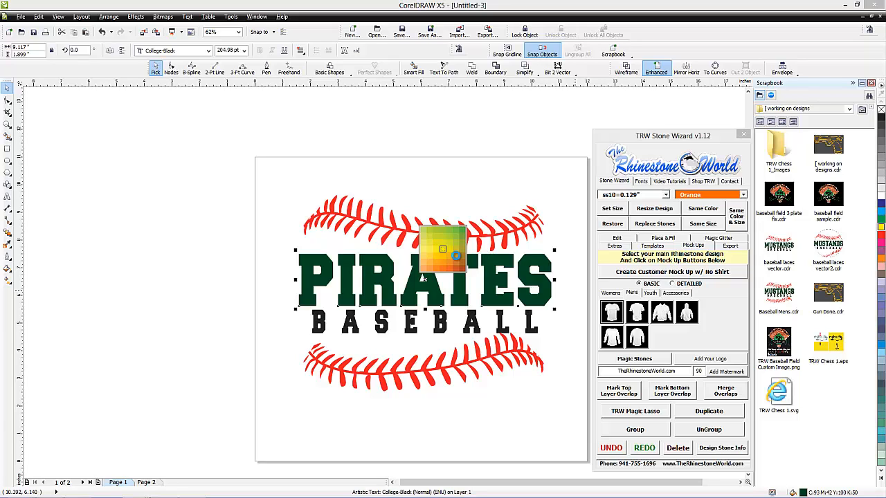
{"action": "left_click", "coordinate": [455, 254]}
Create a basic mock-up of the whole Pirates Baseball design on the front of the men's short-sleeve T-shirt.
{"action": "left_click", "coordinate": [139, 281]}
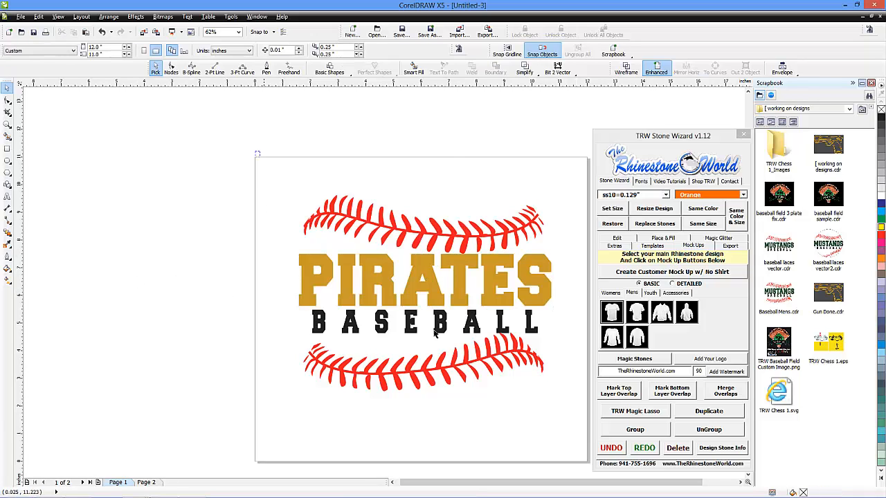
{"action": "left_click_drag", "start_coordinate": [255, 152], "coordinate": [568, 446]}
{"action": "left_click", "coordinate": [611, 311]}
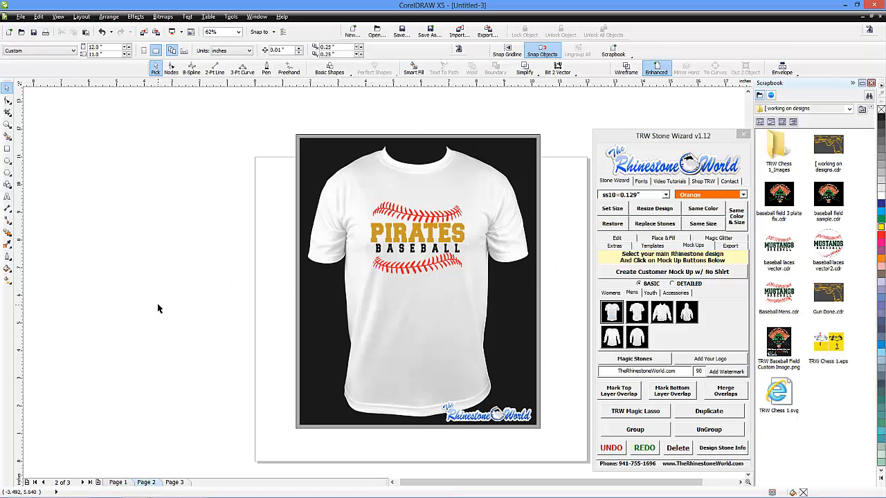
Close the Pirates Baseball document without saving it.
{"action": "left_click", "coordinate": [880, 19]}
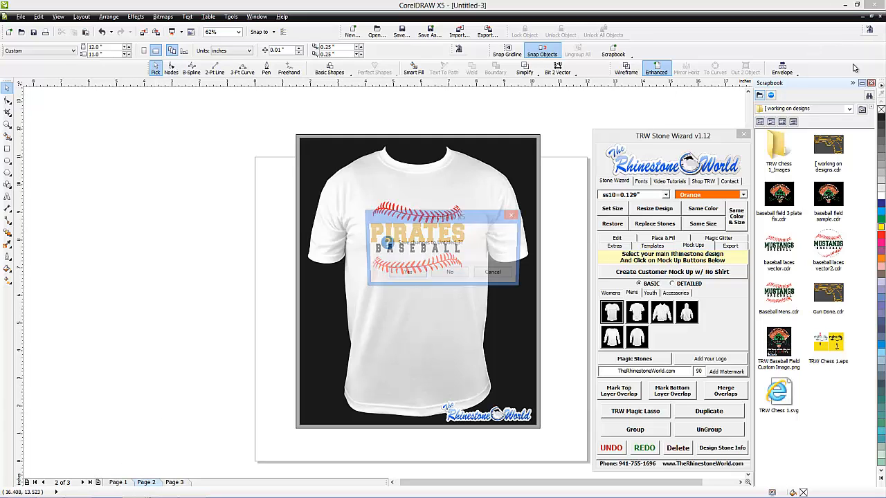
{"action": "left_click", "coordinate": [461, 275]}
{"action": "left_click", "coordinate": [487, 270]}
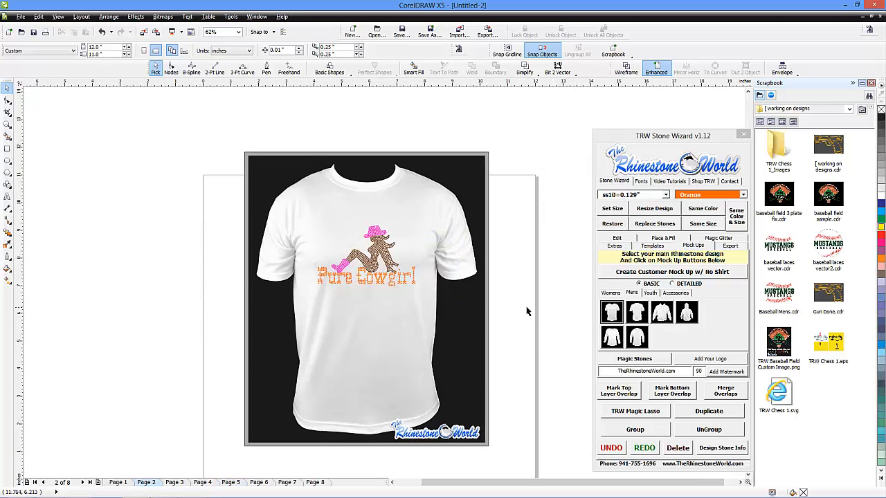
Look through the Womens, Youth, Accessories and Mens mock-up garments and review the Pure Cowgirl mock-ups on Pages 3 and 4.
{"action": "left_click", "coordinate": [611, 294]}
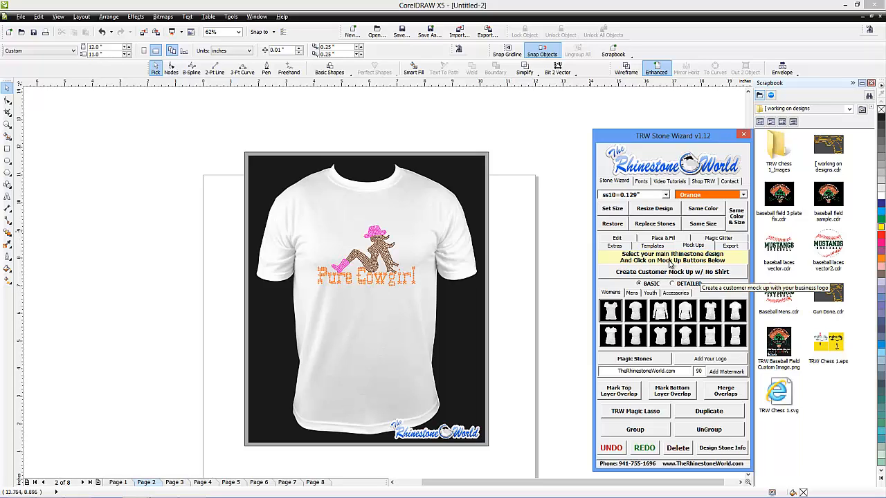
{"action": "left_click", "coordinate": [650, 293]}
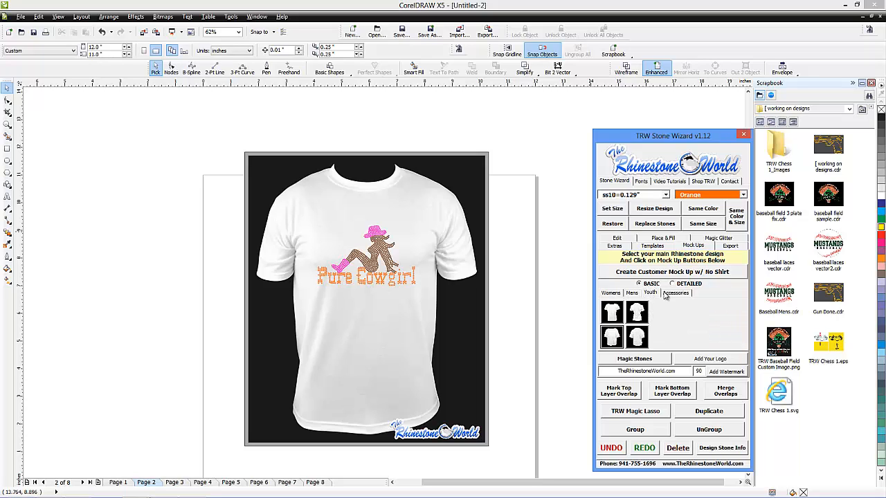
{"action": "left_click", "coordinate": [679, 294]}
{"action": "left_click", "coordinate": [650, 293]}
{"action": "left_click", "coordinate": [632, 293]}
{"action": "left_click", "coordinate": [617, 295]}
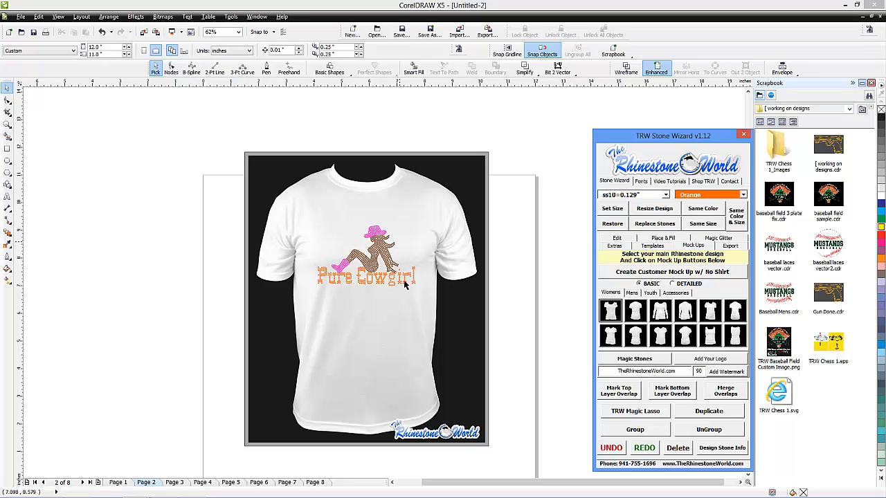
{"action": "left_click", "coordinate": [174, 484]}
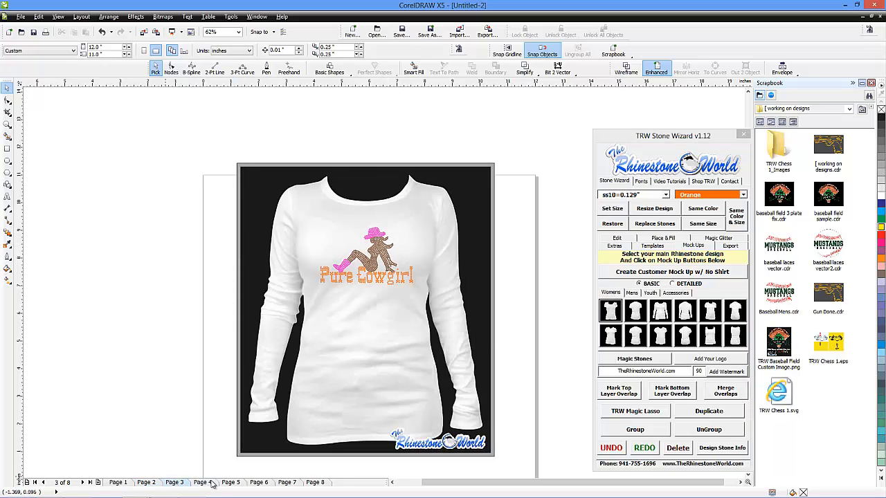
{"action": "left_click", "coordinate": [202, 484]}
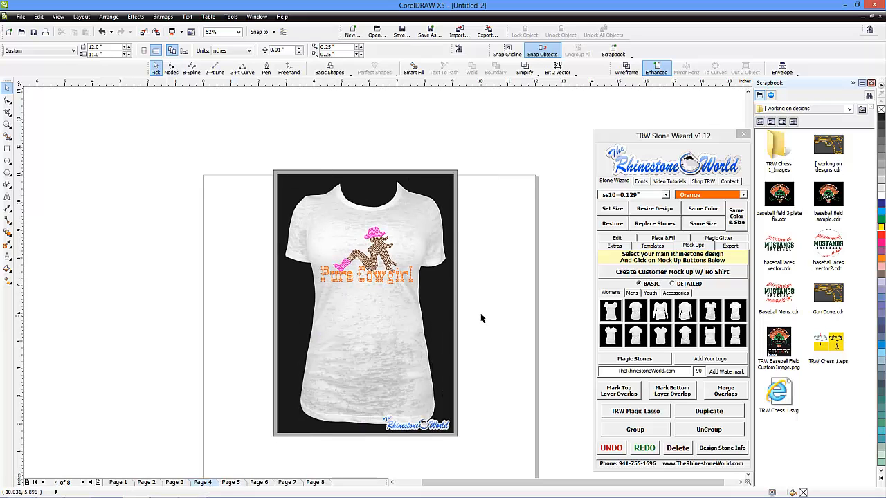
{"action": "left_click", "coordinate": [118, 483]}
Create a new document and add a surname as artistic text in the middle of the page.
{"action": "left_click", "coordinate": [352, 35]}
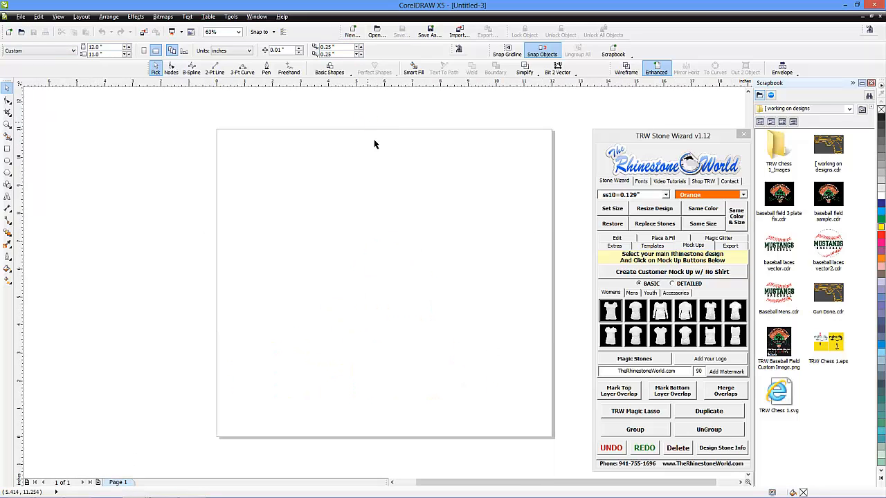
{"action": "left_click", "coordinate": [7, 198]}
{"action": "left_click", "coordinate": [367, 250]}
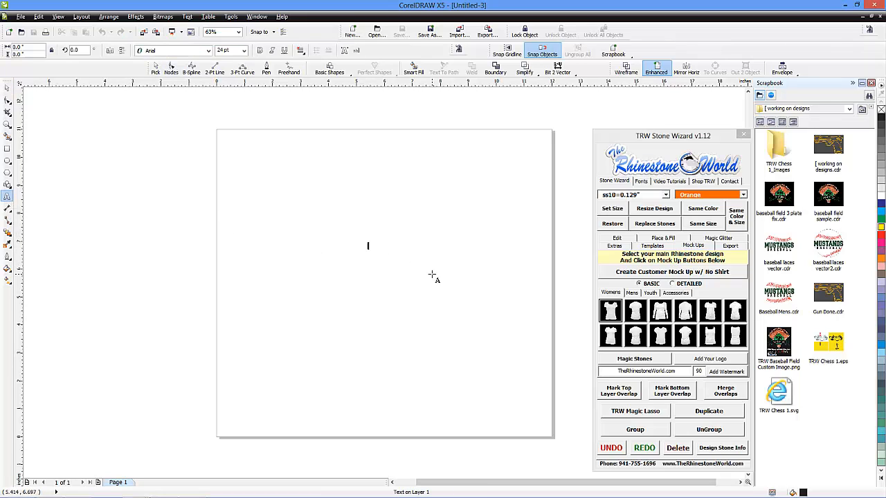
{"action": "type", "text": "vasallo"}
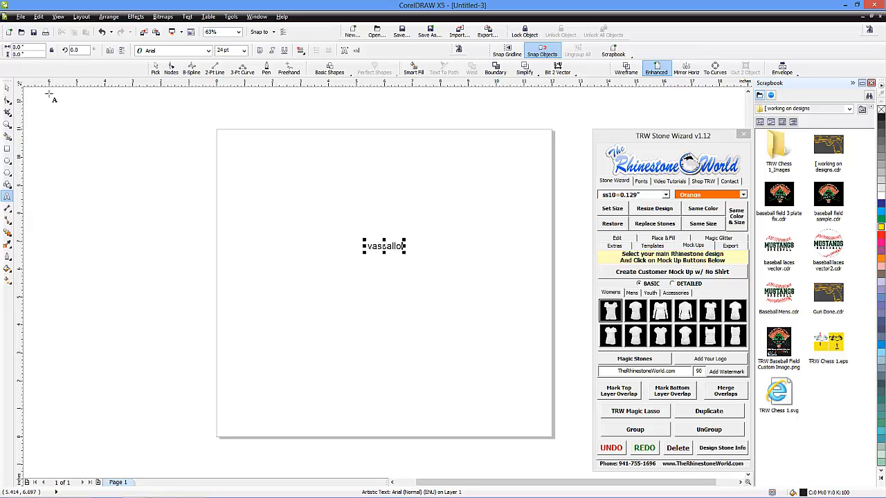
{"action": "left_click", "coordinate": [7, 88]}
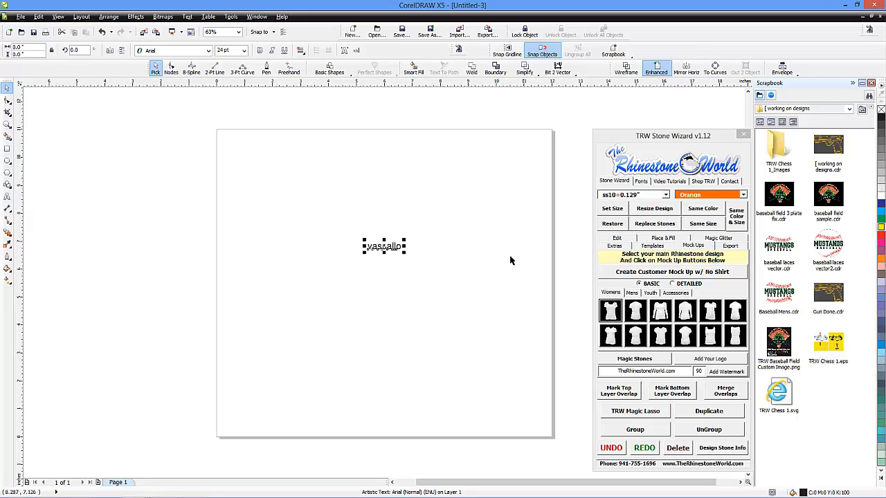
Find the fonts matching "trw m" and apply TRW MegaBling Font Pack 1 RF to the surname text.
{"action": "left_click", "coordinate": [641, 182]}
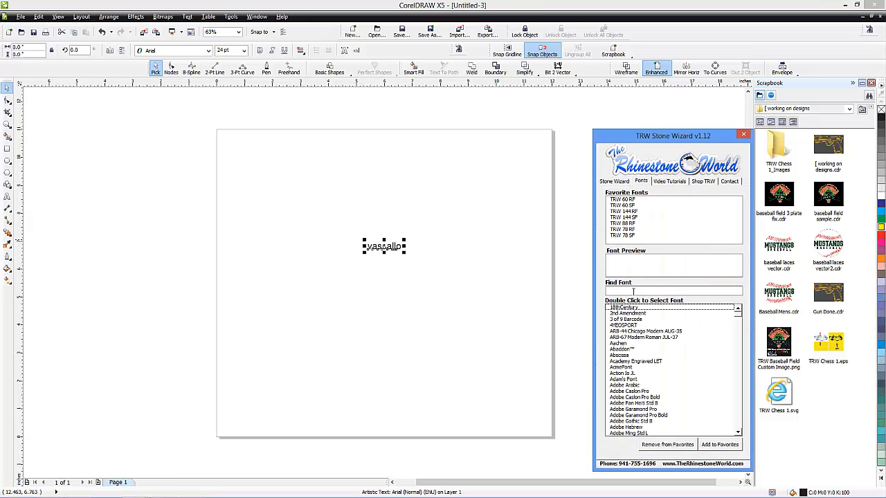
{"action": "left_click", "coordinate": [633, 291]}
{"action": "type", "text": "trw m"}
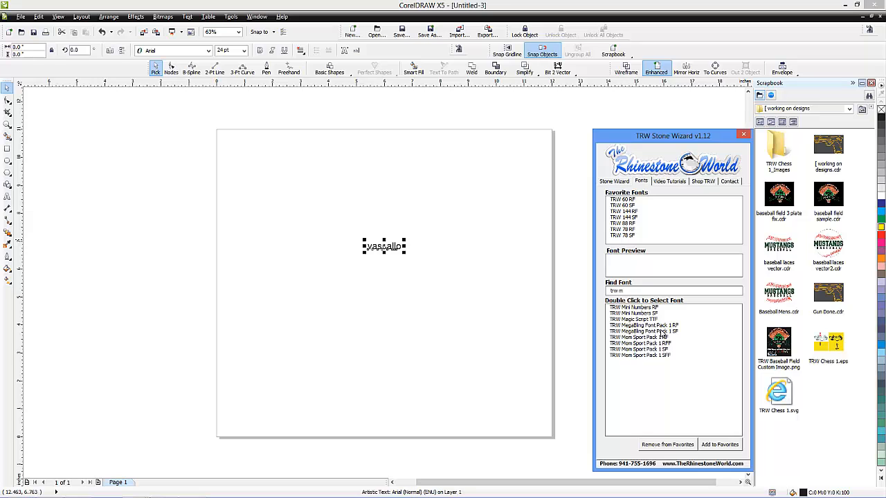
{"action": "double_click", "coordinate": [652, 326]}
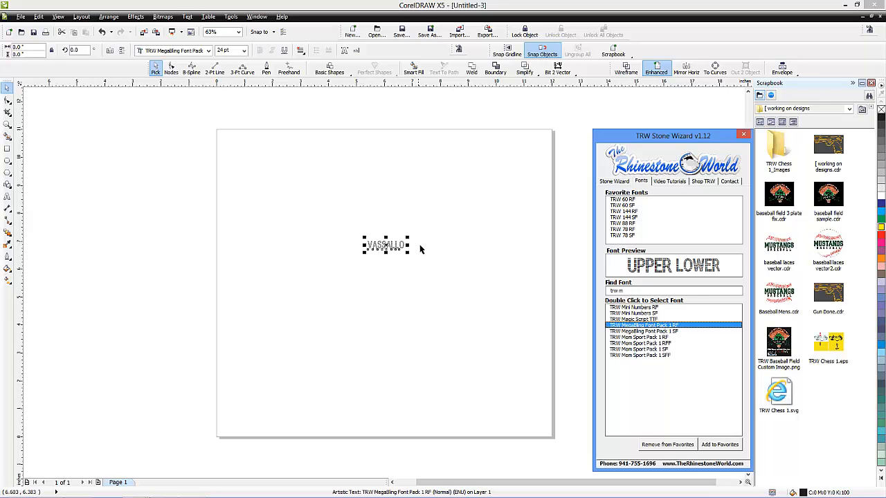
Enlarge the rhinestone surname to about 7.41 inches wide in the page's upper half and place a copy below it.
{"action": "left_click_drag", "start_coordinate": [424, 224], "coordinate": [547, 201]}
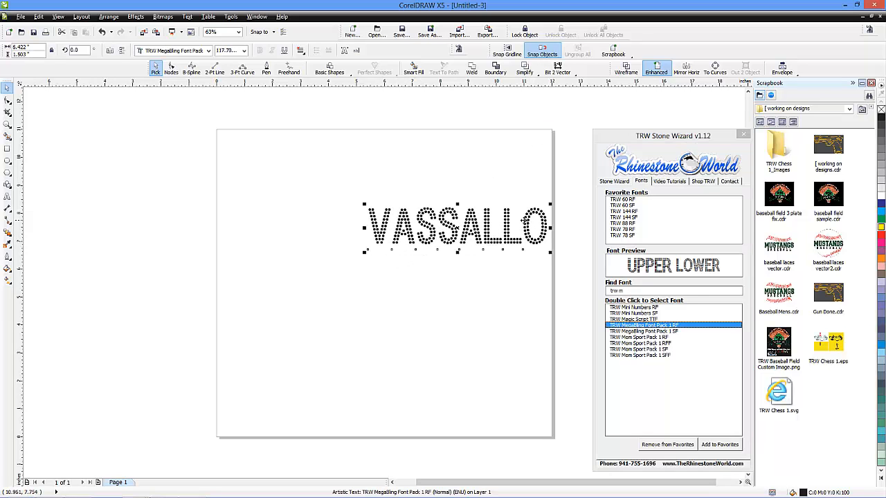
{"action": "left_click_drag", "start_coordinate": [494, 205], "coordinate": [451, 198]}
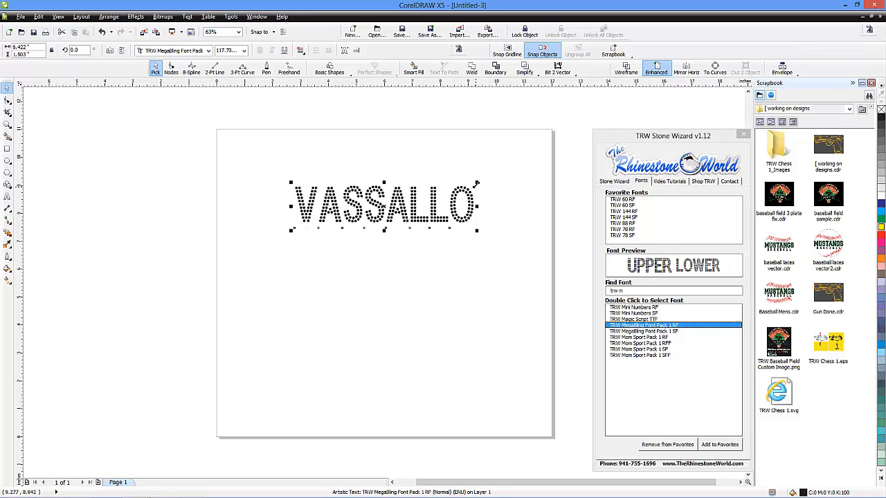
{"action": "left_click_drag", "start_coordinate": [485, 182], "coordinate": [504, 174]}
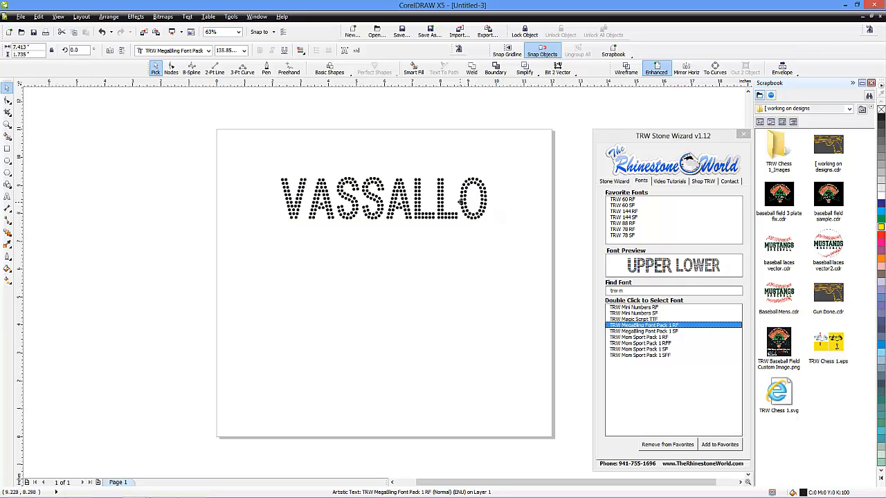
{"action": "left_click_drag", "start_coordinate": [471, 205], "coordinate": [458, 304]}
{"action": "right_click", "coordinate": [461, 308]}
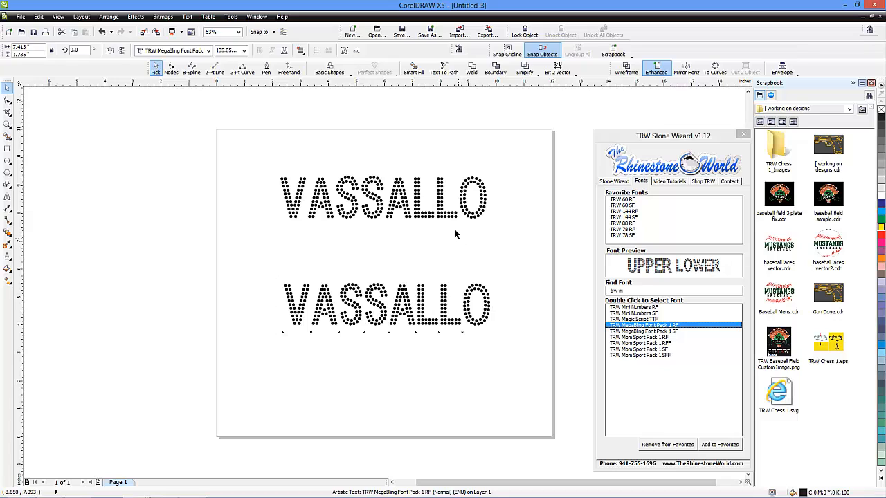
{"action": "key", "text": "F8"}
{"action": "left_click", "coordinate": [459, 208]}
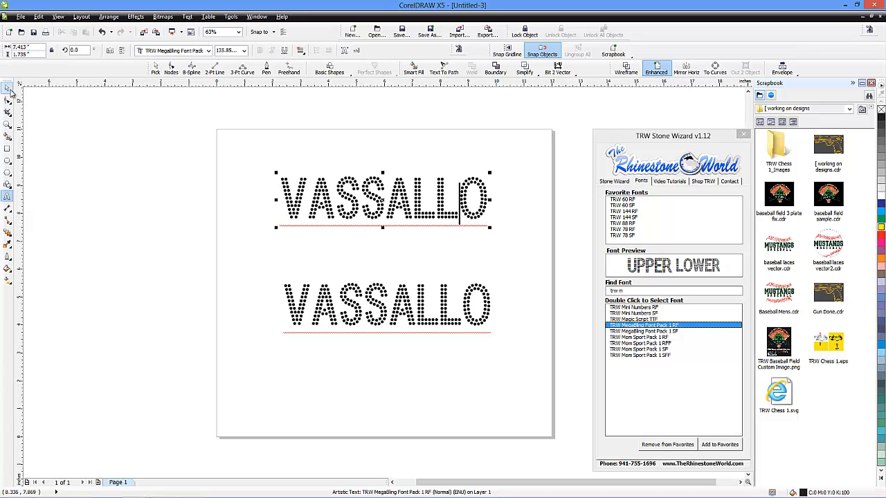
{"action": "left_click", "coordinate": [324, 231]}
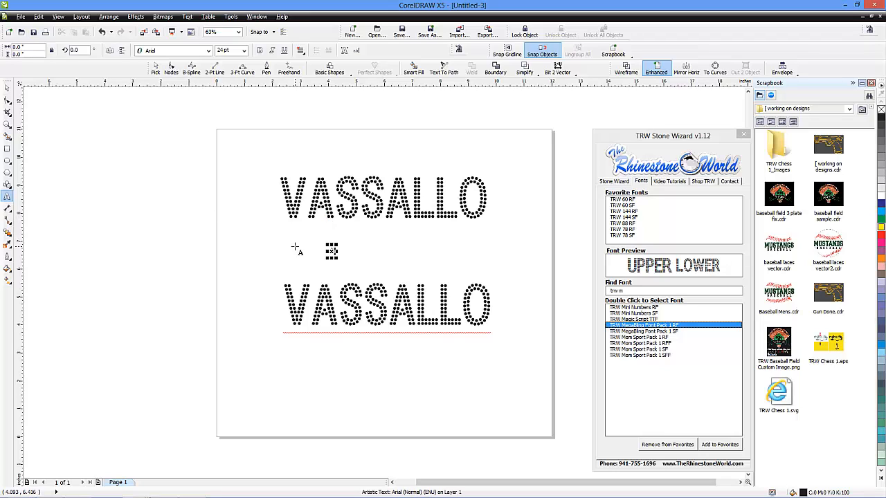
{"action": "left_click", "coordinate": [8, 87]}
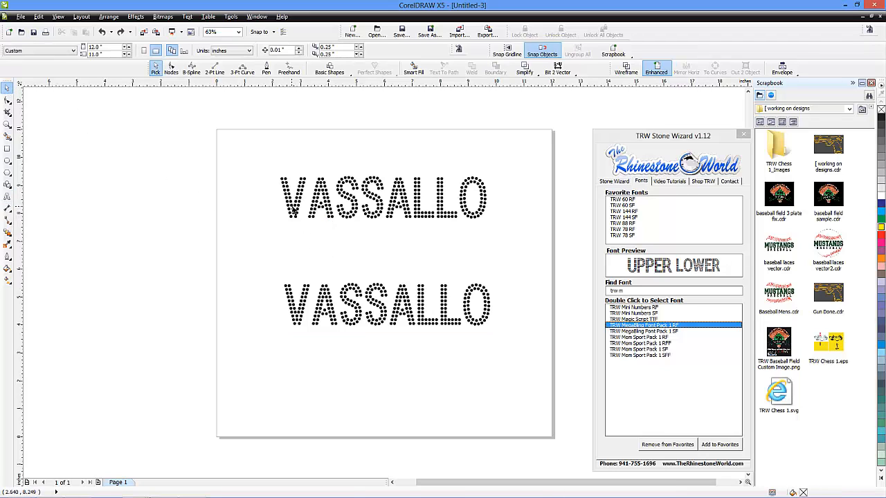
Resize the upper rhinestone surname to the ss10 (0.129") stone size with Resize Design.
{"action": "left_click", "coordinate": [294, 211]}
{"action": "left_click", "coordinate": [614, 181]}
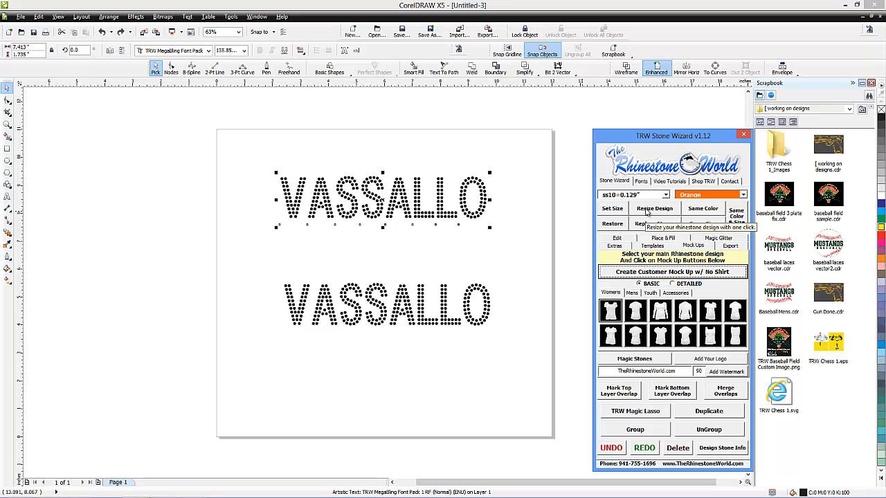
{"action": "left_click", "coordinate": [649, 211]}
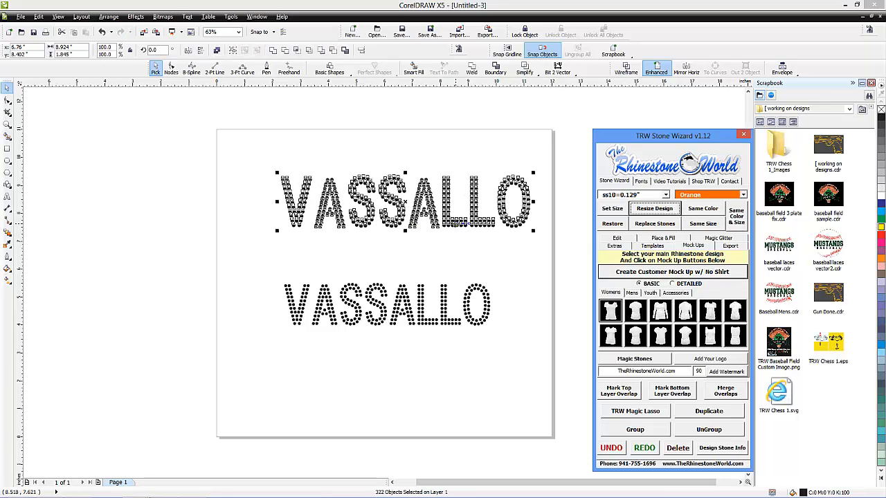
Replace the text of the lower surname copy with "23" and enlarge the number to about 4.5 inches tall.
{"action": "left_click", "coordinate": [459, 235]}
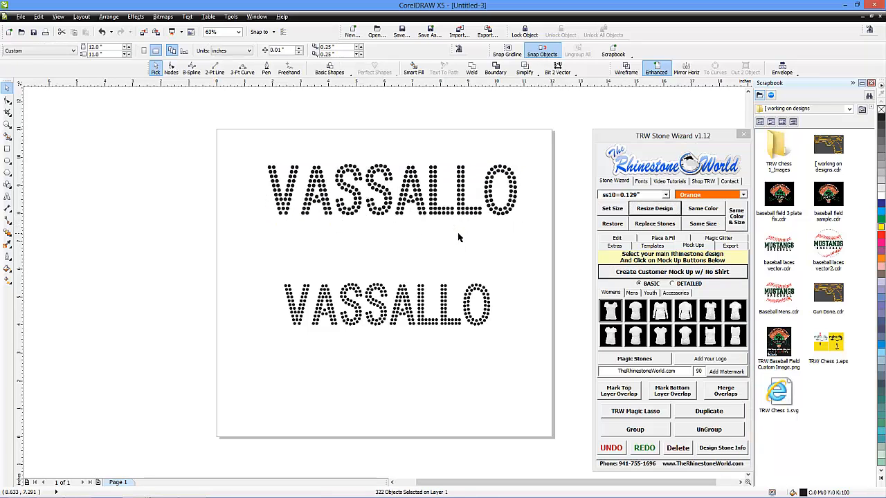
{"action": "double_click", "coordinate": [486, 302]}
{"action": "left_click_drag", "start_coordinate": [488, 303], "coordinate": [281, 296]}
{"action": "type", "text": "23"}
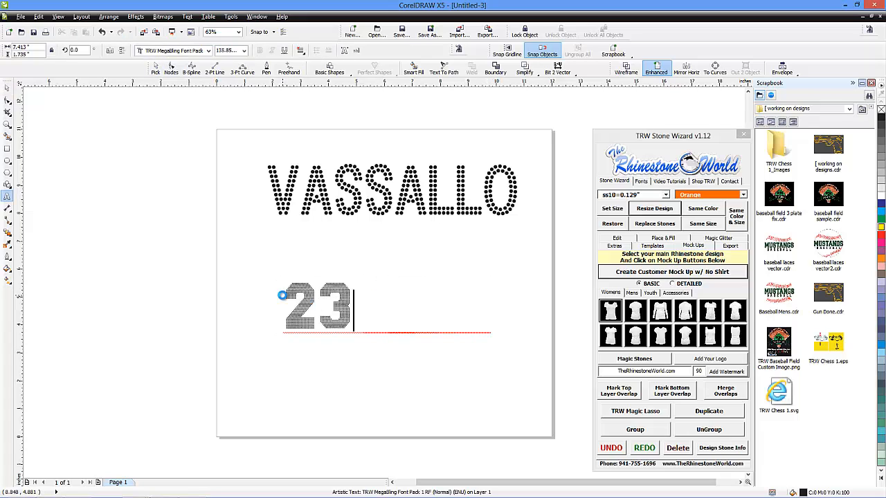
{"action": "left_click", "coordinate": [7, 88]}
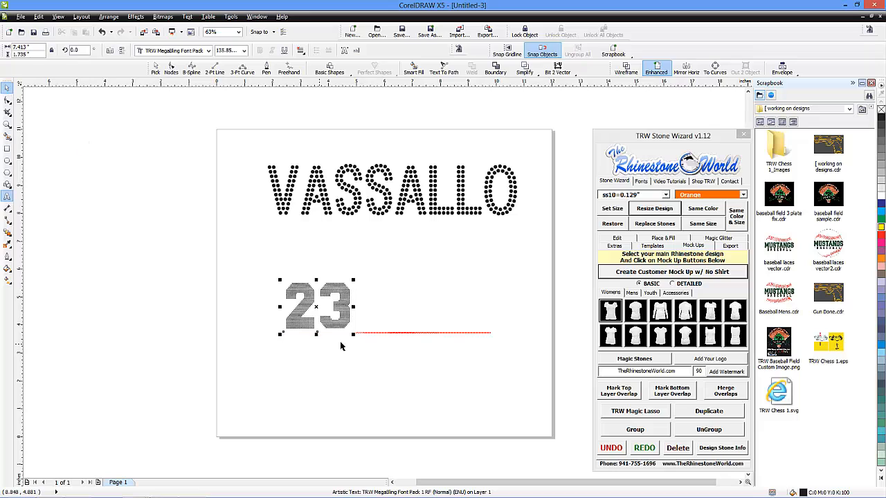
{"action": "left_click_drag", "start_coordinate": [344, 330], "coordinate": [458, 412]}
Duplicate the number 23, turn the copy into the font's outline version of the digits, and color that outline Orange.
{"action": "left_click", "coordinate": [701, 416]}
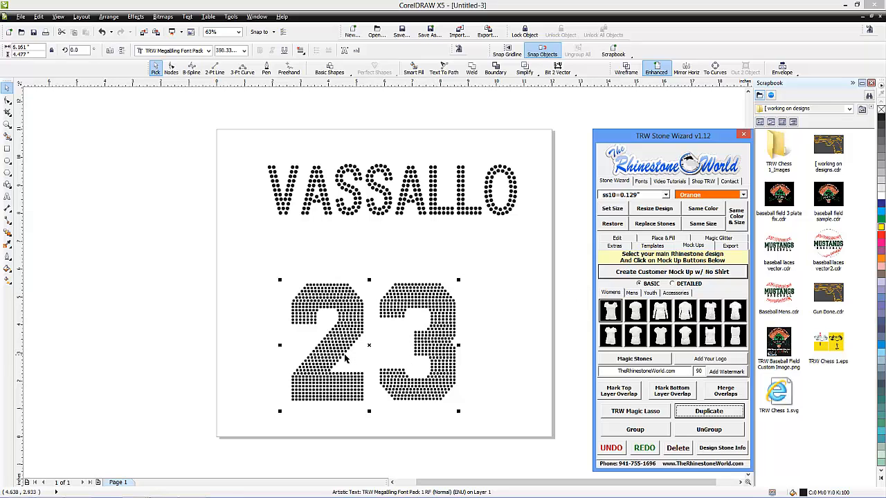
{"action": "double_click", "coordinate": [322, 361]}
{"action": "left_click_drag", "start_coordinate": [322, 361], "coordinate": [452, 357]}
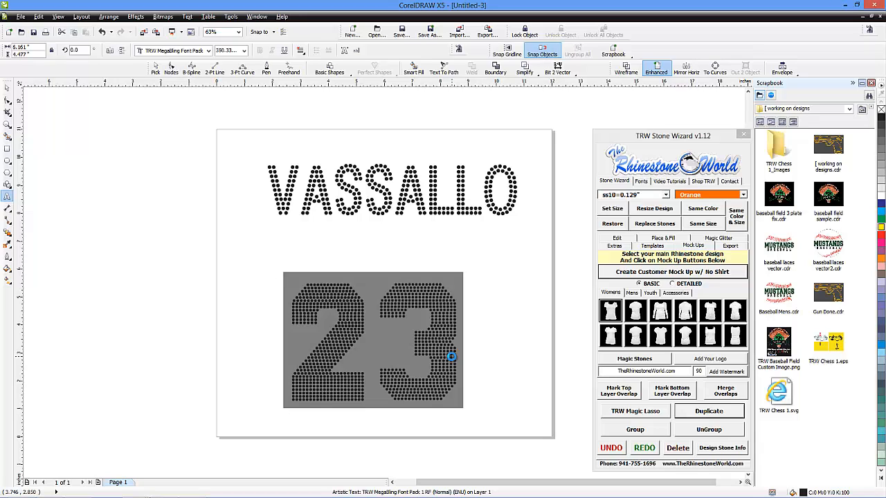
{"action": "left_click", "coordinate": [452, 358]}
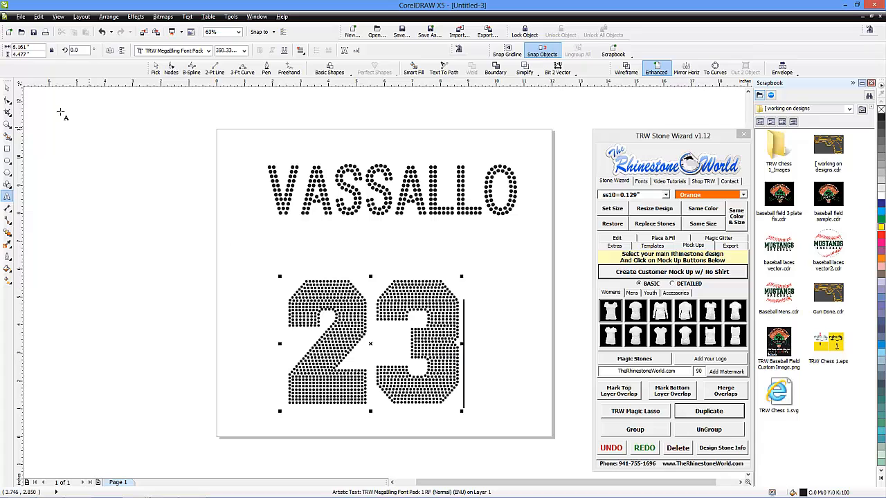
{"action": "left_click", "coordinate": [7, 87]}
{"action": "left_click", "coordinate": [705, 199]}
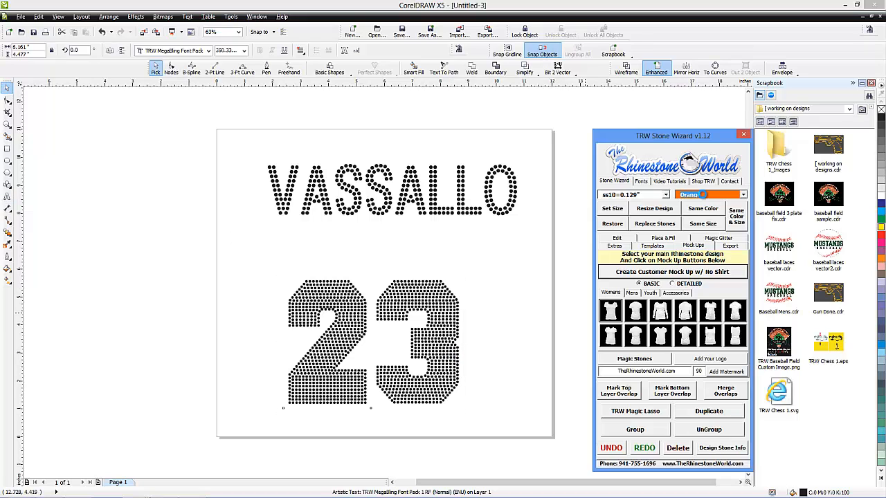
{"action": "left_click", "coordinate": [507, 333]}
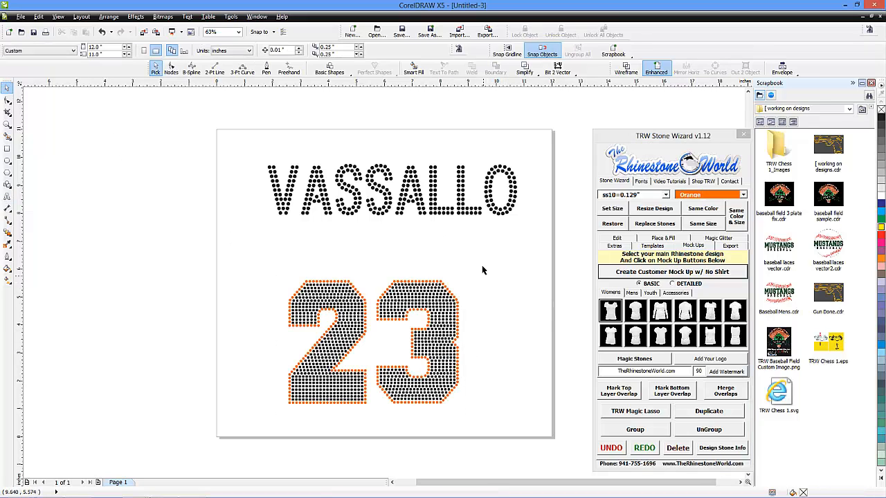
Select the number's fill and outline layers together and tighten the spacing between the digits 2 and 3.
{"action": "left_click_drag", "start_coordinate": [483, 267], "coordinate": [262, 427]}
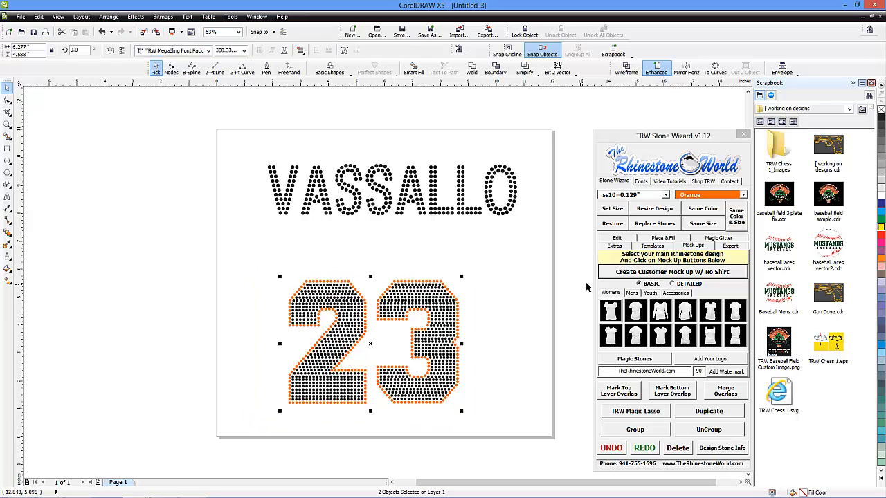
{"action": "left_click", "coordinate": [615, 241]}
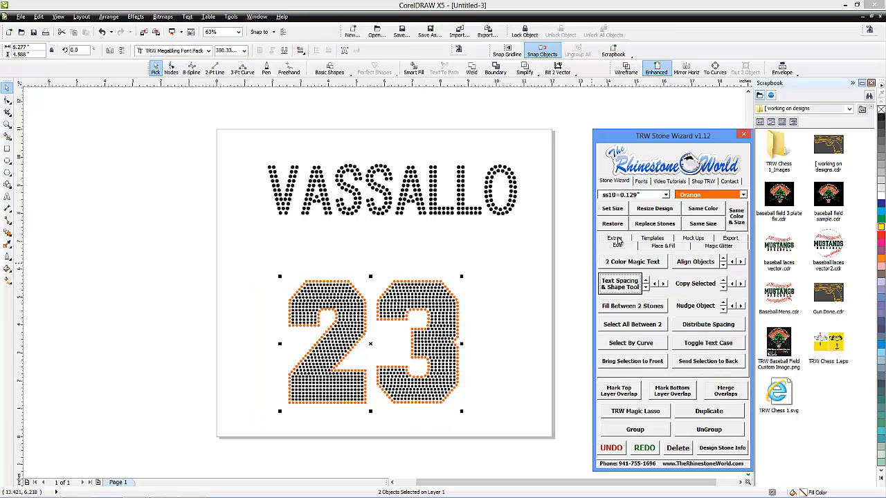
{"action": "left_click", "coordinate": [654, 284]}
{"action": "left_click", "coordinate": [655, 284]}
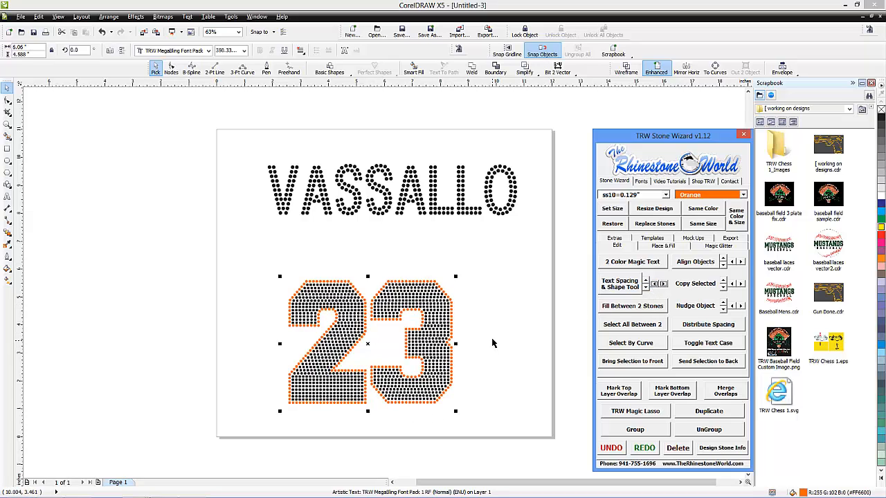
Resize the layered number to the ss10 (0.129") stone size with Resize Design and replace its stones.
{"action": "left_click", "coordinate": [663, 212]}
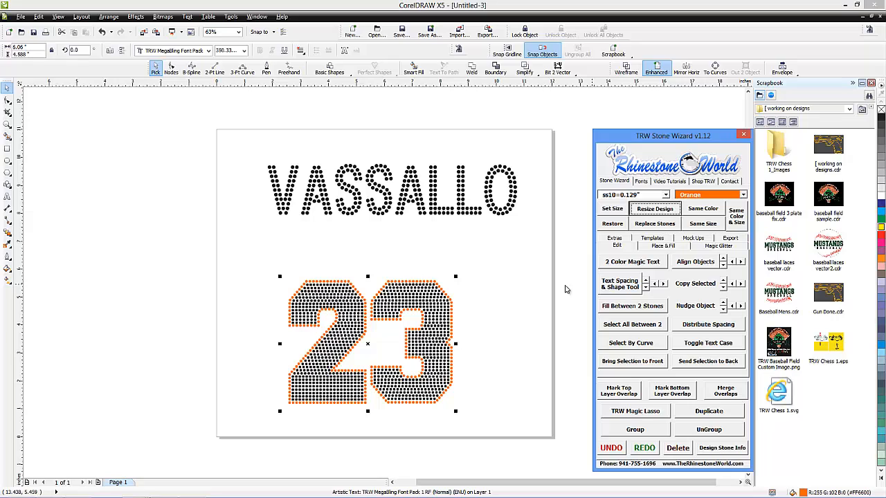
{"action": "left_click", "coordinate": [652, 224]}
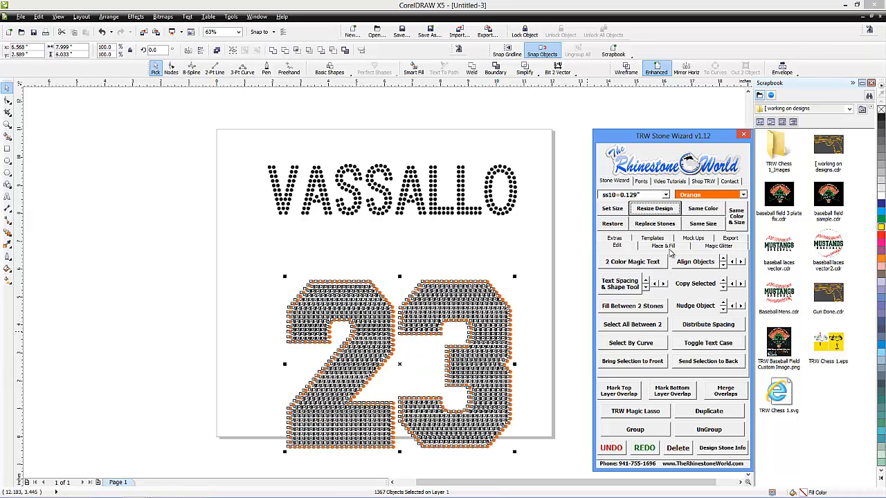
{"action": "left_click", "coordinate": [659, 226]}
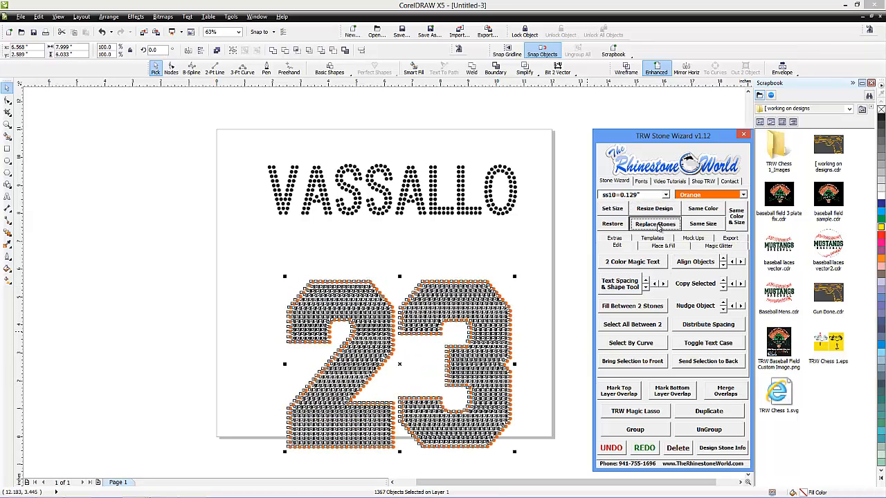
{"action": "left_click", "coordinate": [526, 299]}
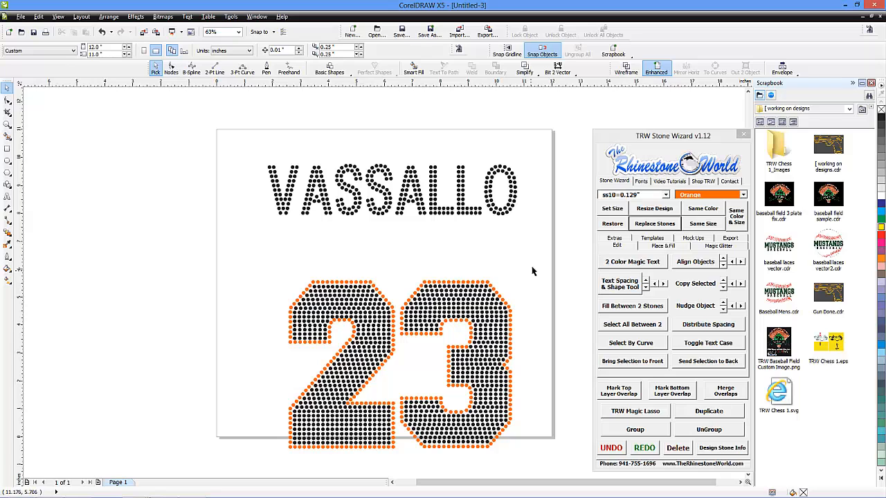
Move the rhinestone number up so it sits just below the surname.
{"action": "scroll", "coordinate": [485, 373], "scroll_direction": "down", "scroll_amount": 1}
{"action": "left_click_drag", "start_coordinate": [482, 344], "coordinate": [476, 289]}
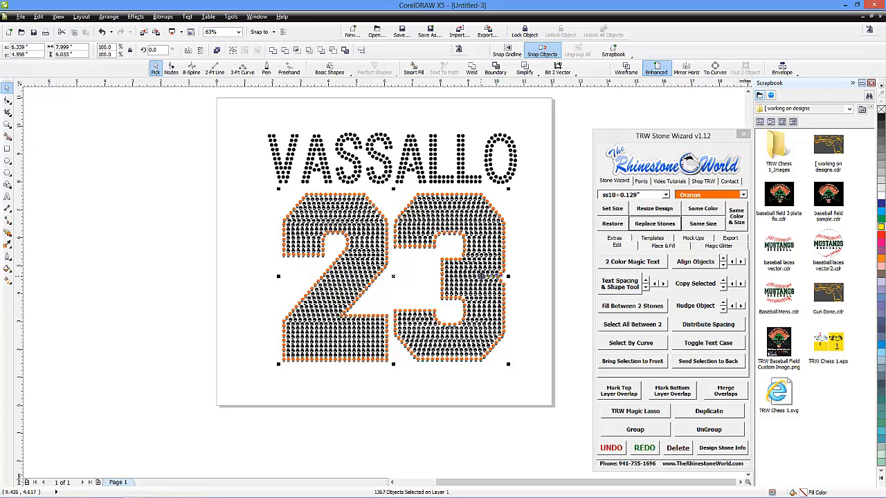
{"action": "left_click", "coordinate": [452, 251]}
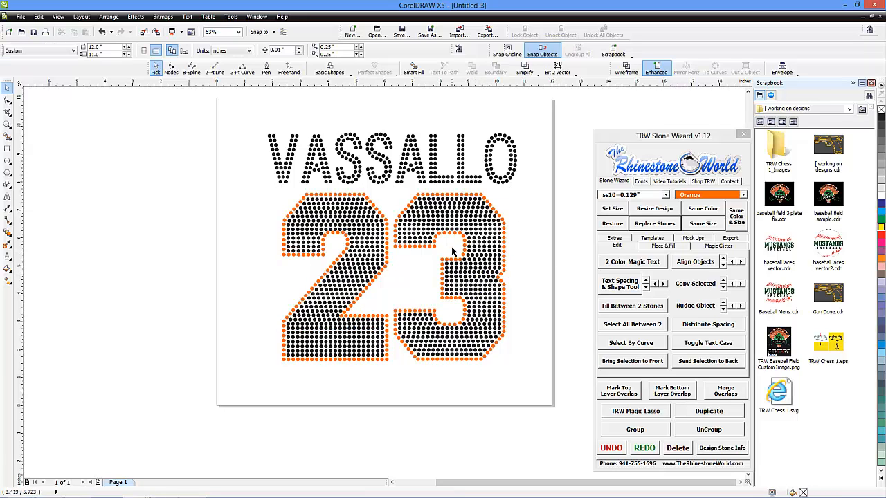
Select all black stones of the surname and number fill by Same Color and recolor them Citrine.
{"action": "left_click", "coordinate": [513, 175]}
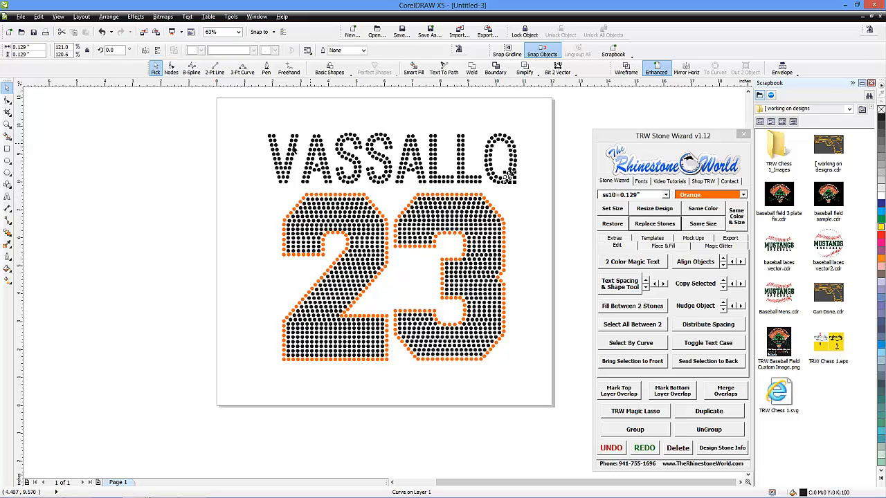
{"action": "left_click", "coordinate": [701, 210]}
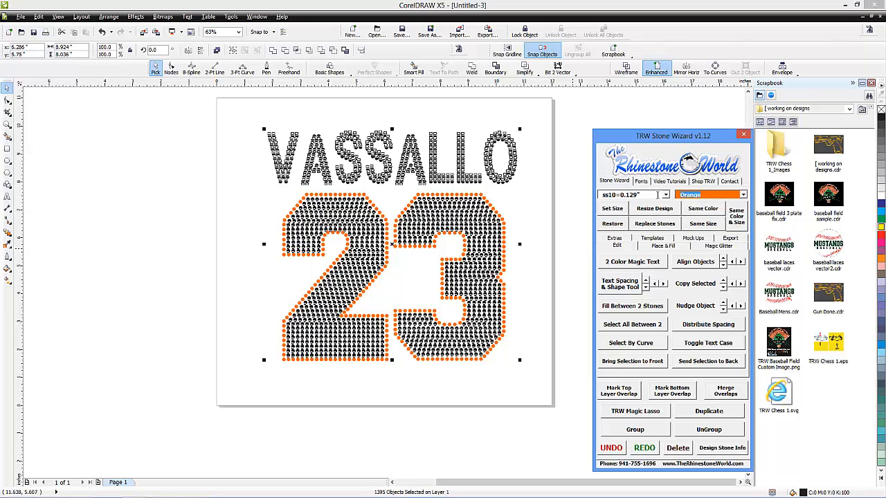
{"action": "key", "text": "Down"}
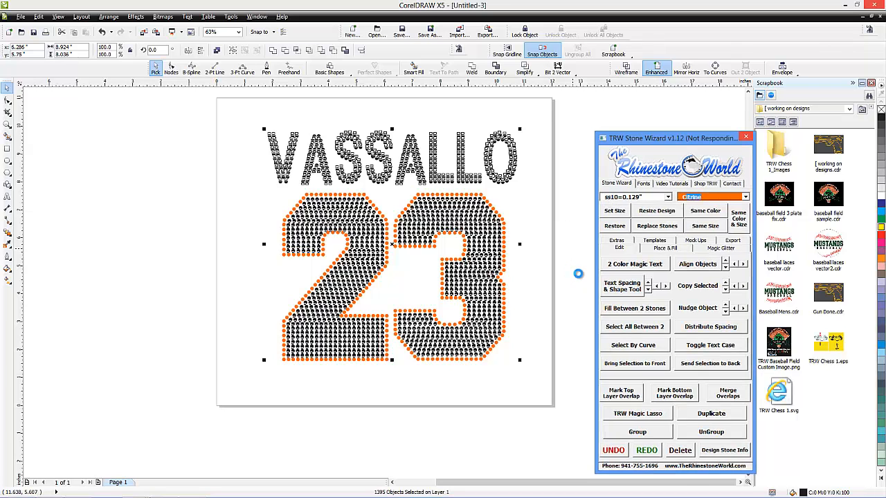
{"action": "left_click", "coordinate": [516, 252]}
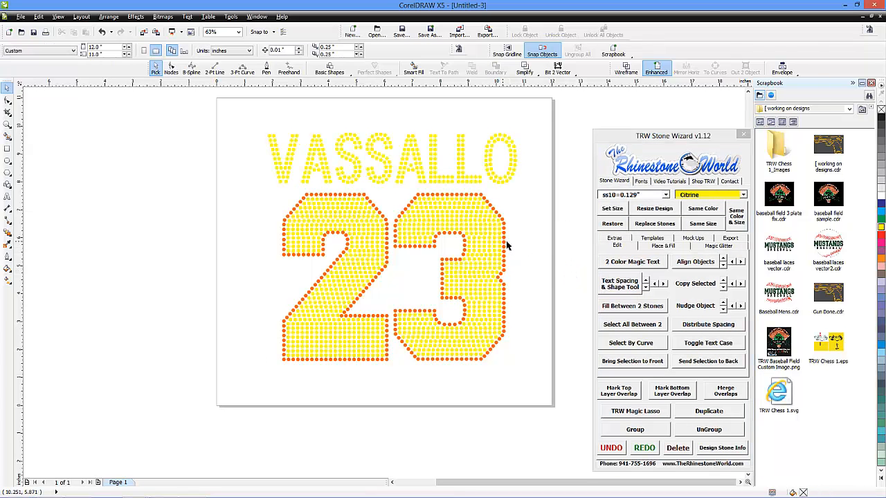
Select all orange outline stones of the number by Same Color and change them to Red Siam.
{"action": "left_click", "coordinate": [503, 242]}
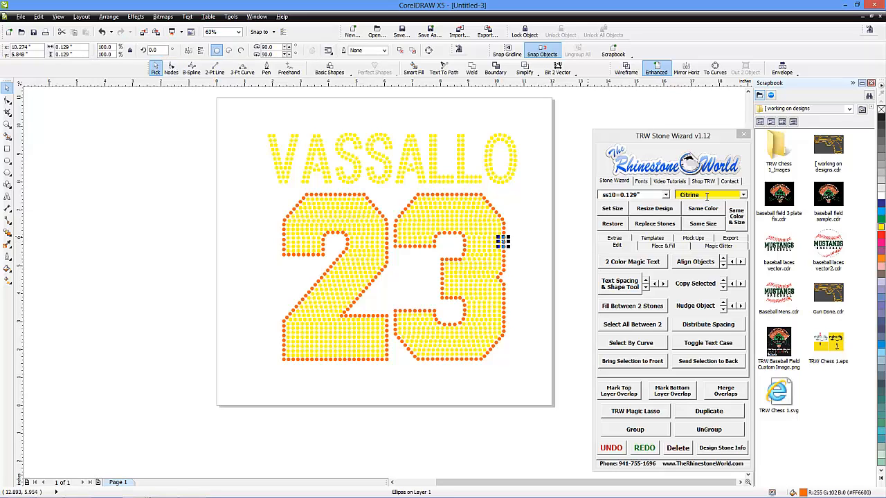
{"action": "left_click", "coordinate": [703, 210]}
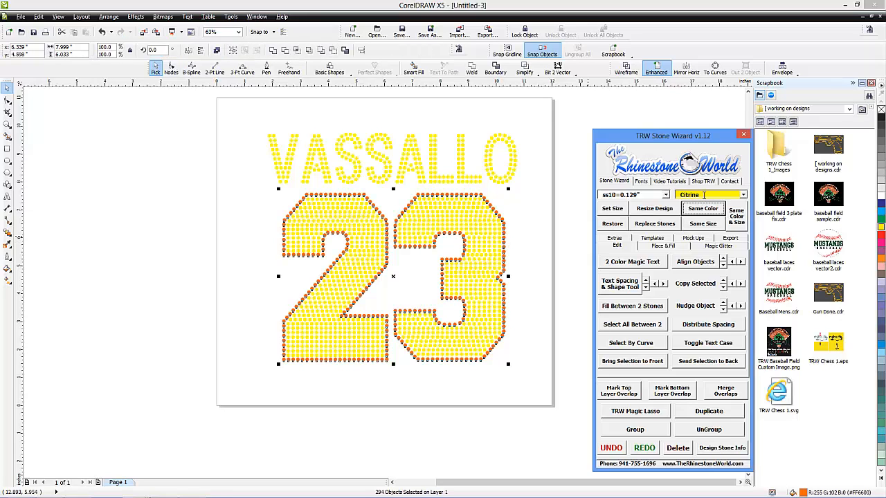
{"action": "left_click", "coordinate": [655, 223]}
{"action": "left_click", "coordinate": [535, 252]}
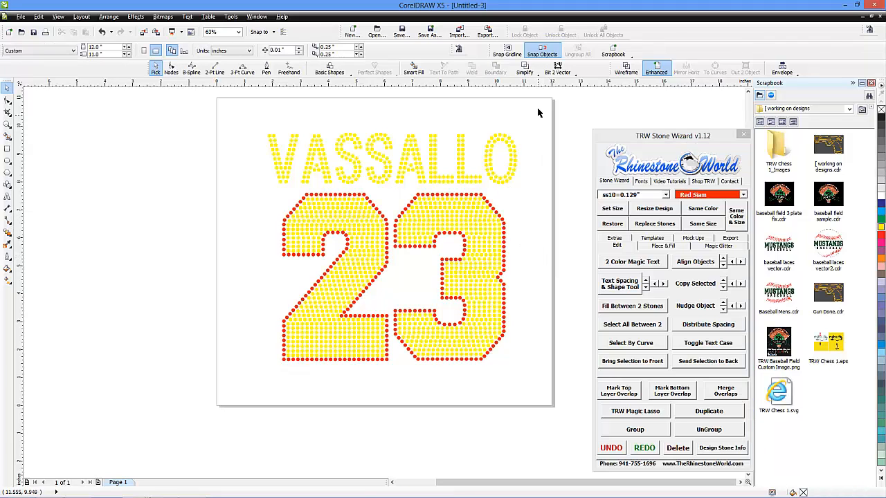
Select the surname and number and create a basic women's short-sleeve shirt back mock-up from them.
{"action": "mouse_move", "coordinate": [540, 119]}
{"action": "left_mouse_down"}
{"action": "mouse_move", "coordinate": [228, 332]}
{"action": "mouse_move", "coordinate": [197, 382]}
{"action": "left_mouse_up"}
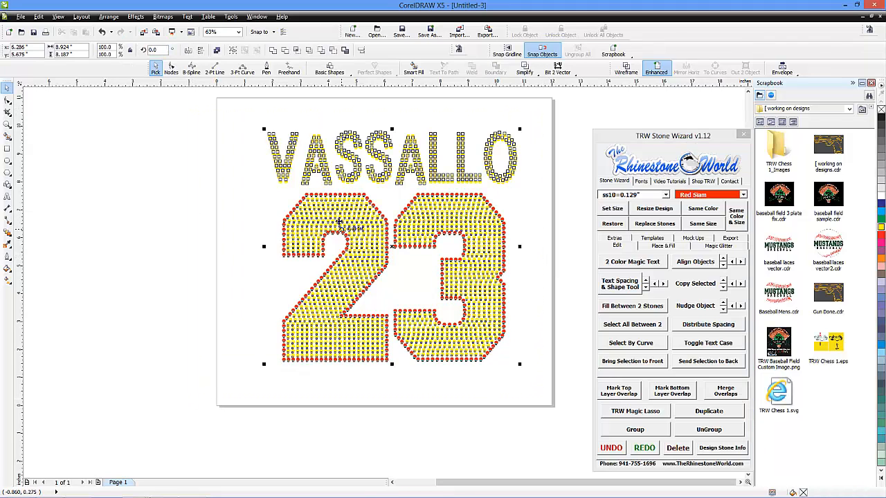
{"action": "left_click", "coordinate": [693, 238]}
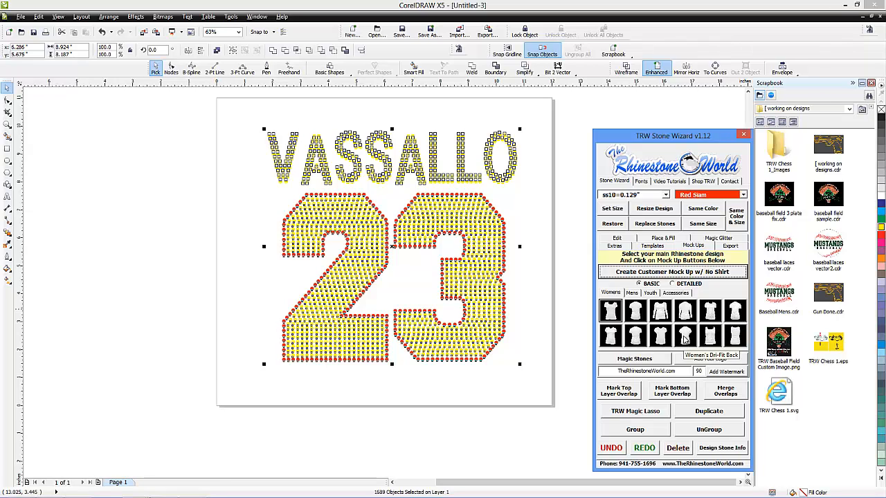
{"action": "left_click", "coordinate": [635, 337]}
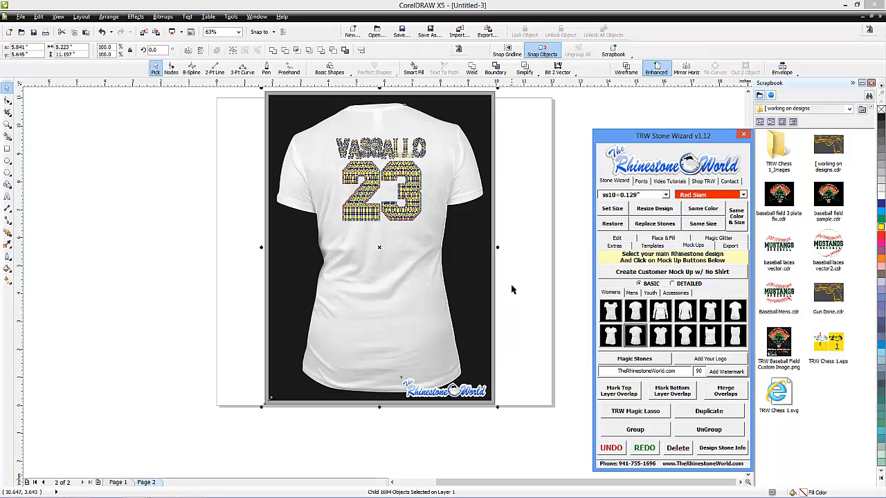
{"action": "left_click", "coordinate": [512, 289]}
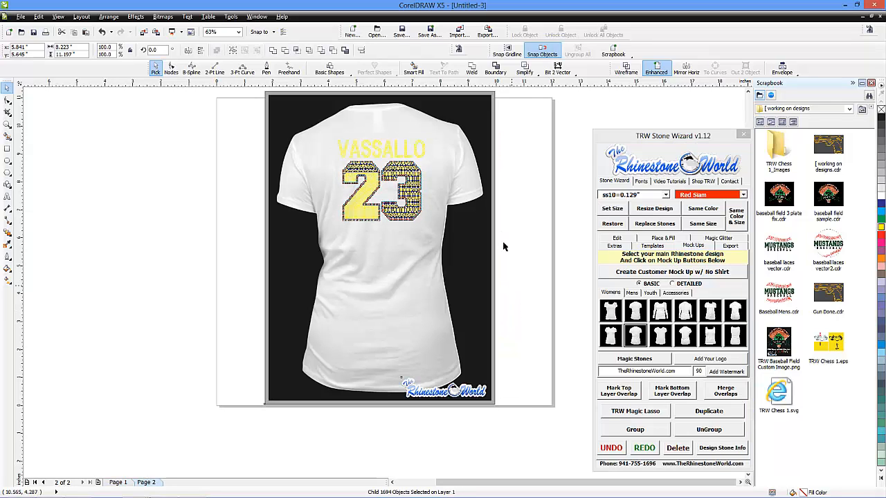
Recolor the mock-up shirt black and fill the backdrop behind it with white.
{"action": "left_click", "coordinate": [464, 186]}
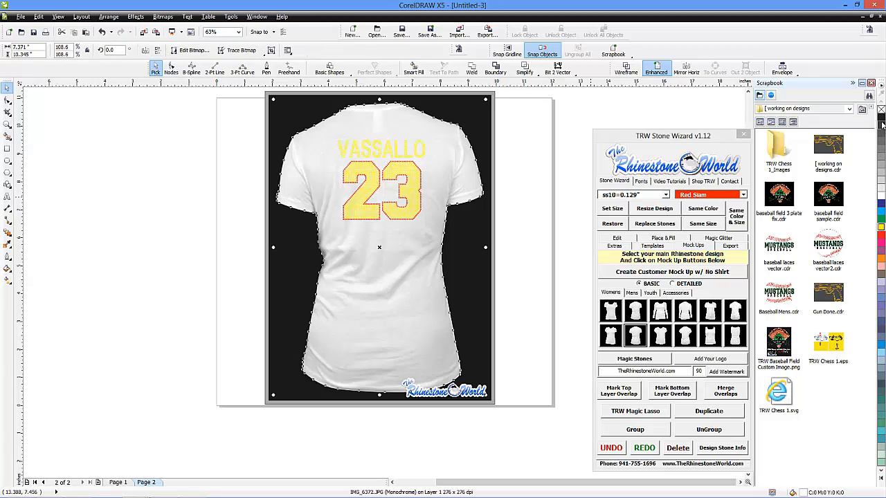
{"action": "left_click", "coordinate": [882, 147]}
{"action": "left_click", "coordinate": [881, 116]}
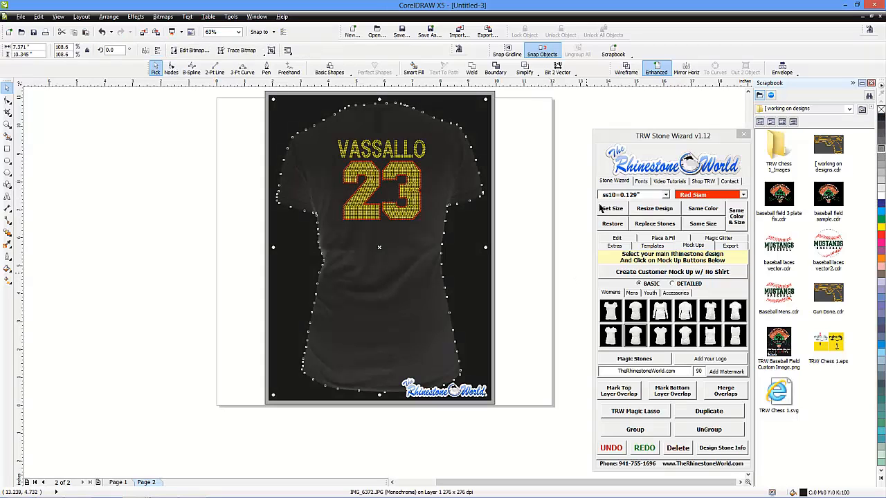
{"action": "left_click", "coordinate": [461, 253]}
{"action": "left_click", "coordinate": [519, 254]}
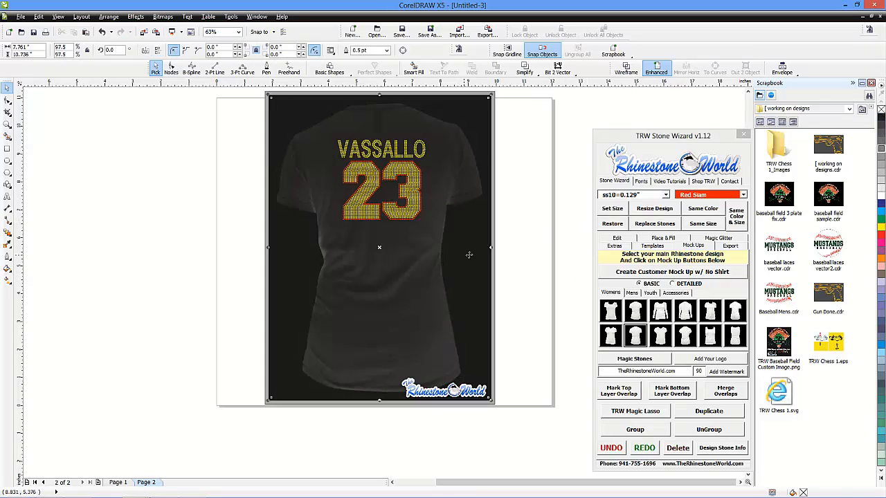
{"action": "left_click", "coordinate": [881, 181]}
{"action": "left_click", "coordinate": [518, 242]}
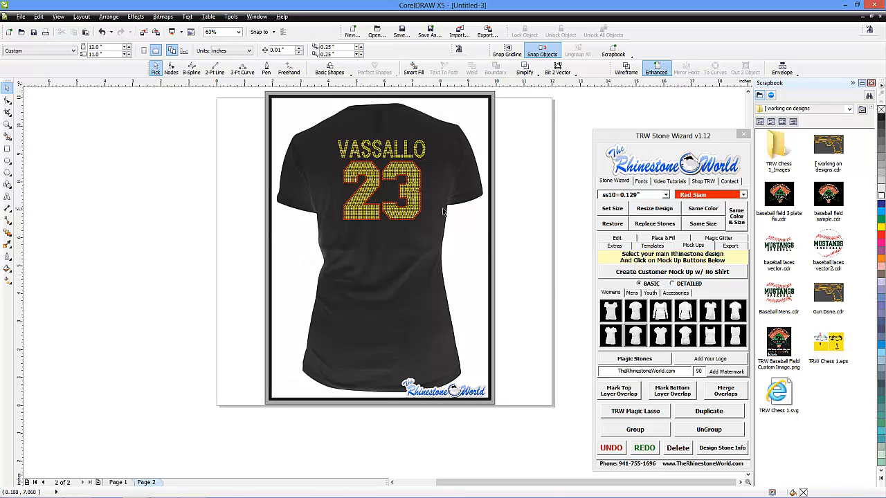
Apply Magic Stones to the mock-up's surname and number and inspect the rhinestones up close.
{"action": "left_click", "coordinate": [467, 205]}
{"action": "left_click", "coordinate": [635, 358]}
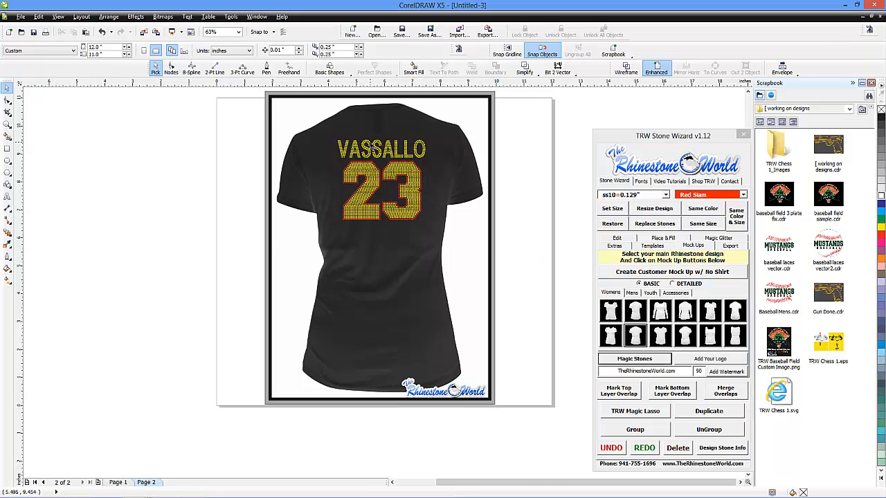
{"action": "scroll", "coordinate": [374, 149], "scroll_direction": "up", "scroll_amount": 4}
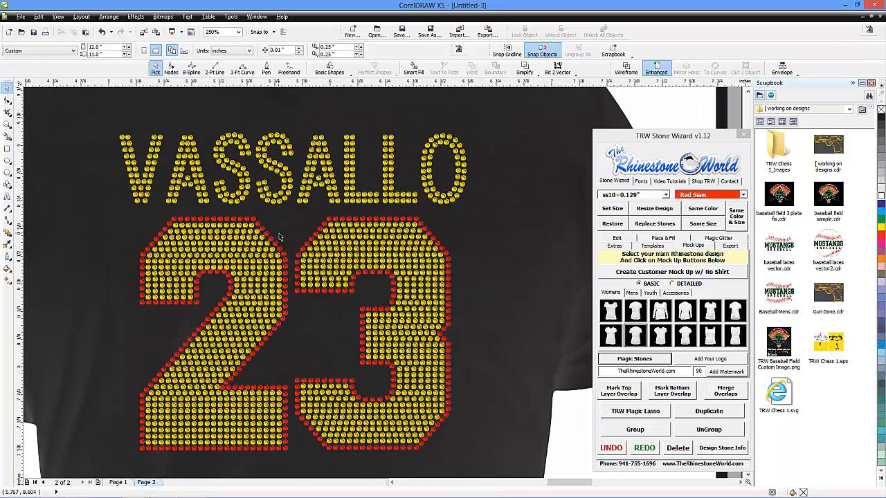
{"action": "scroll", "coordinate": [280, 237], "scroll_direction": "up", "scroll_amount": 1}
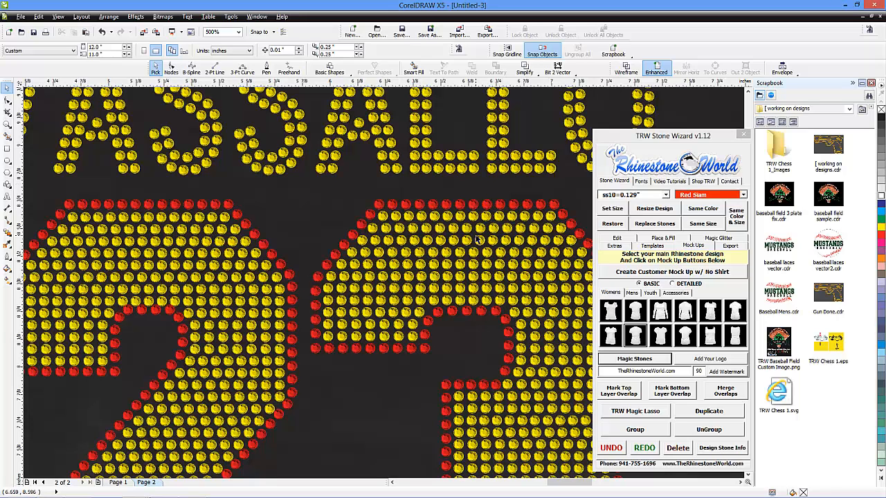
Enter "Awesome TRW Name and Number" as the export file name for the finished shirt mock-up.
{"action": "scroll", "coordinate": [480, 238], "scroll_direction": "down", "scroll_amount": 2}
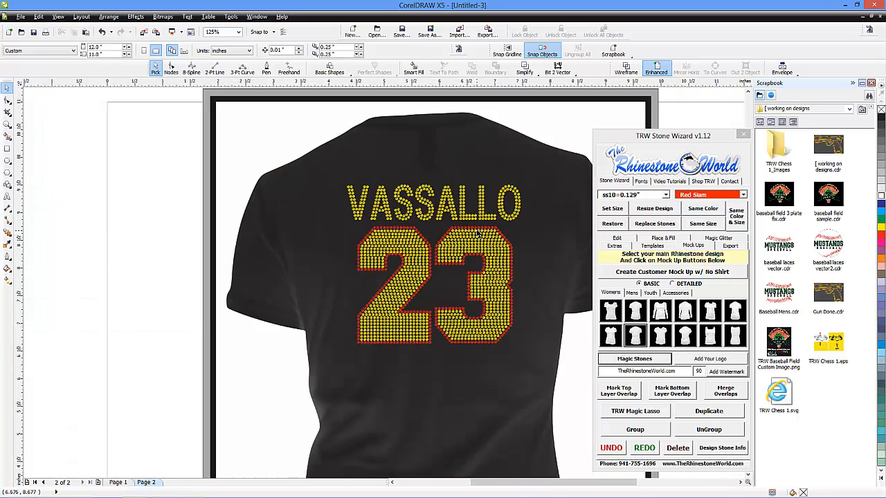
{"action": "scroll", "coordinate": [433, 227], "scroll_direction": "down", "scroll_amount": 1}
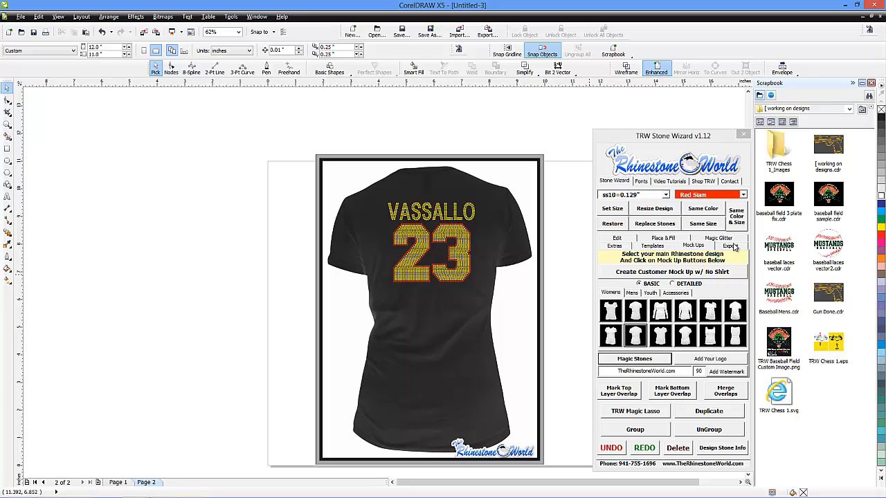
{"action": "left_click", "coordinate": [733, 246]}
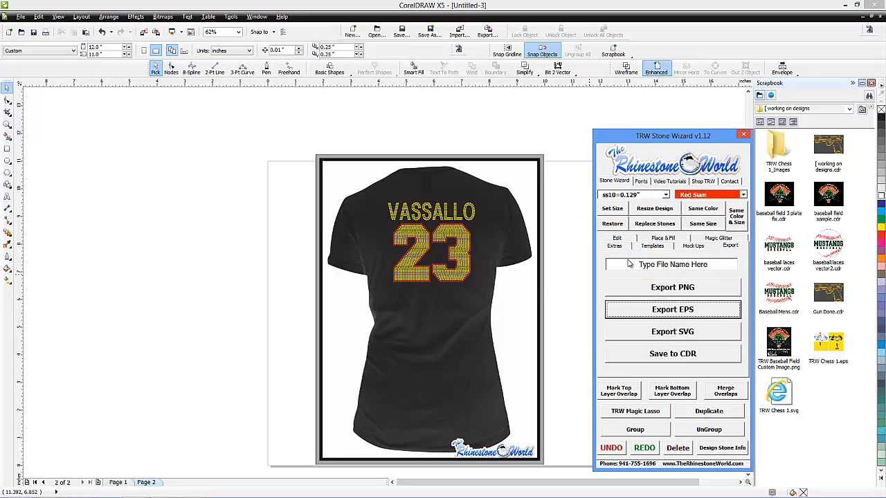
{"action": "left_click", "coordinate": [629, 265]}
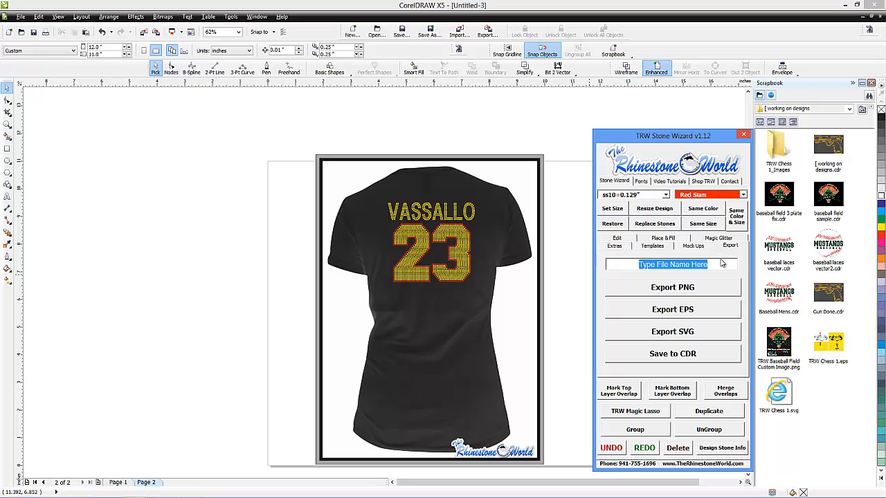
{"action": "type", "text": "aWESOME tr"}
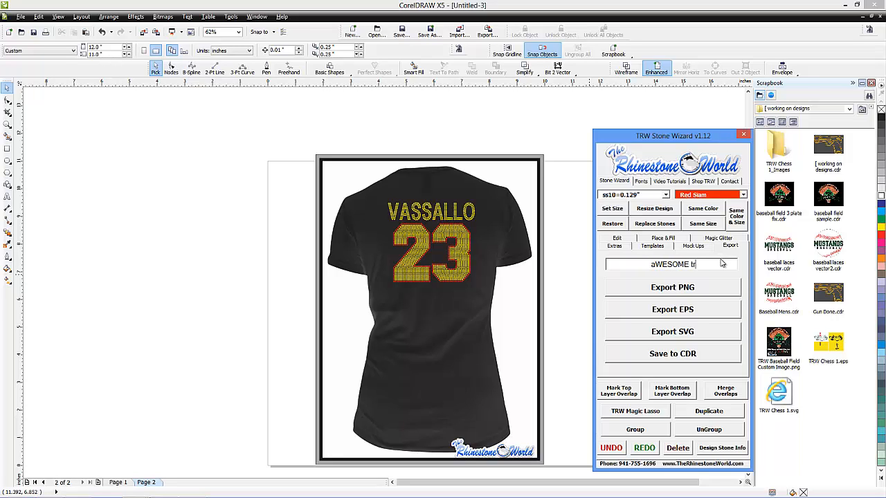
{"action": "key", "text": "ctrl+a"}
{"action": "key", "text": "BackSpace"}
{"action": "type", "text": "Awesome TRW Name and Number"}
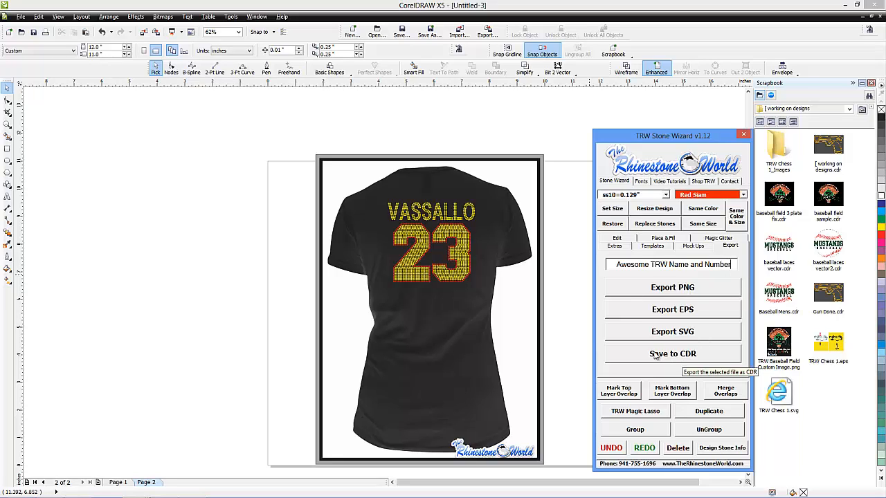
{"action": "left_click", "coordinate": [576, 290]}
Select the entire black shirt mock-up with its surname and number and delete it from the page.
{"action": "left_click", "coordinate": [694, 247]}
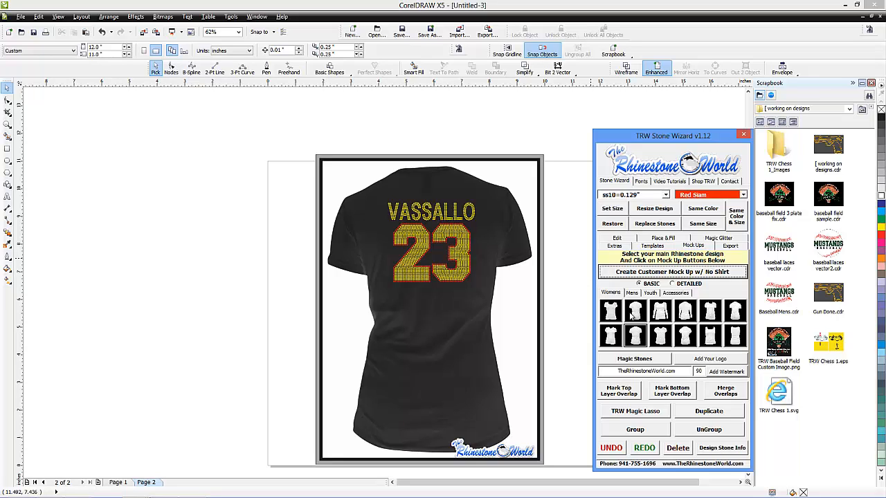
{"action": "left_click", "coordinate": [504, 313]}
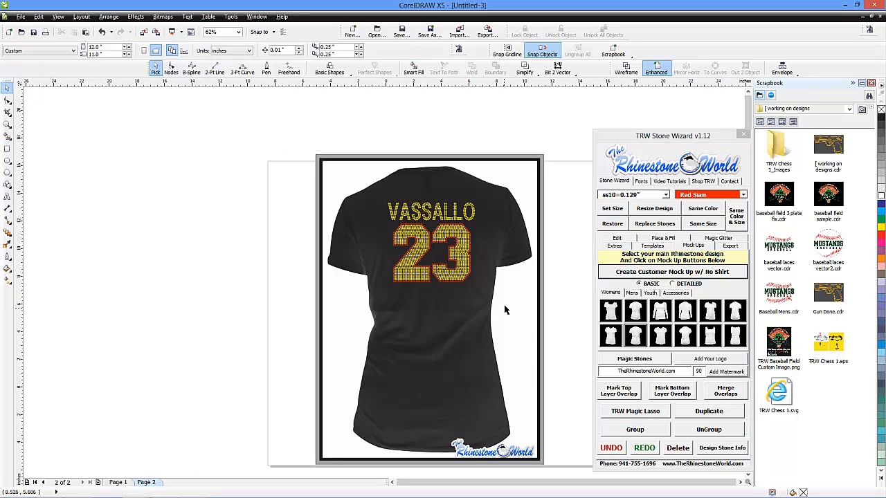
{"action": "scroll", "coordinate": [508, 308], "scroll_direction": "down", "scroll_amount": 2}
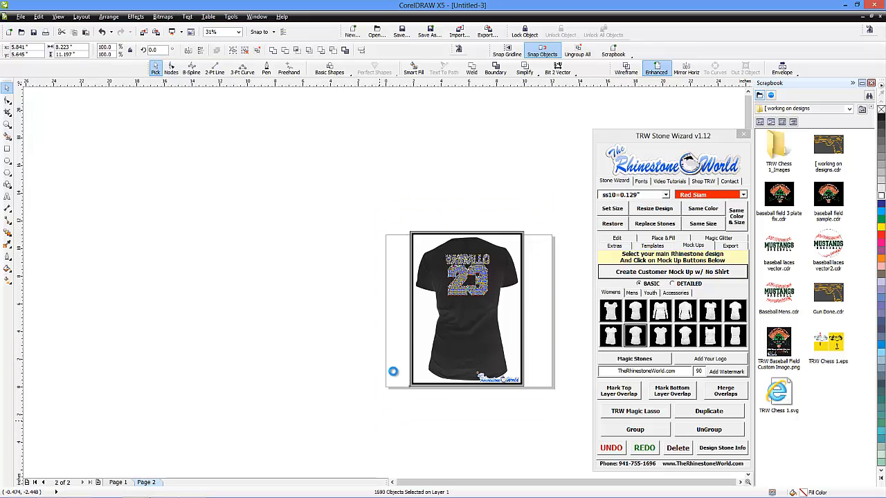
{"action": "left_click", "coordinate": [439, 328]}
{"action": "key", "text": "Delete"}
{"action": "scroll", "coordinate": [480, 312], "scroll_direction": "up", "scroll_amount": 2}
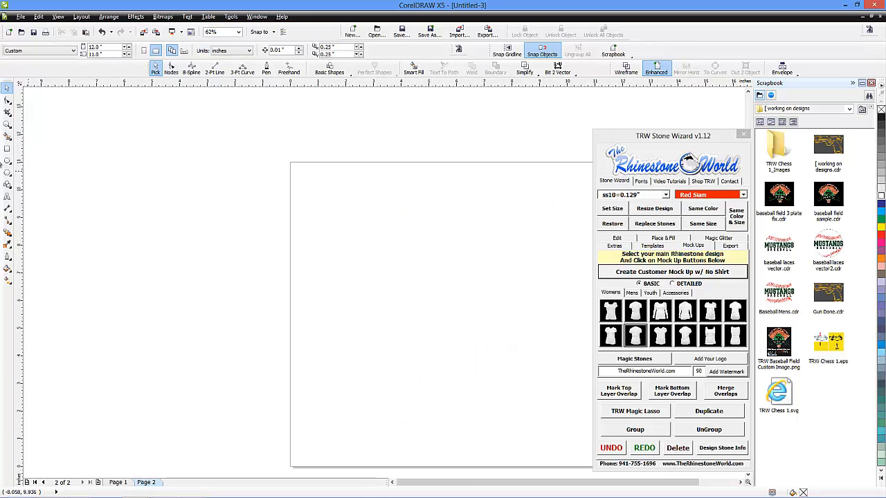
Add the text "Sample" to the empty page and set it in the favorite font TRW 144 RF.
{"action": "left_click", "coordinate": [7, 197]}
{"action": "left_click", "coordinate": [364, 236]}
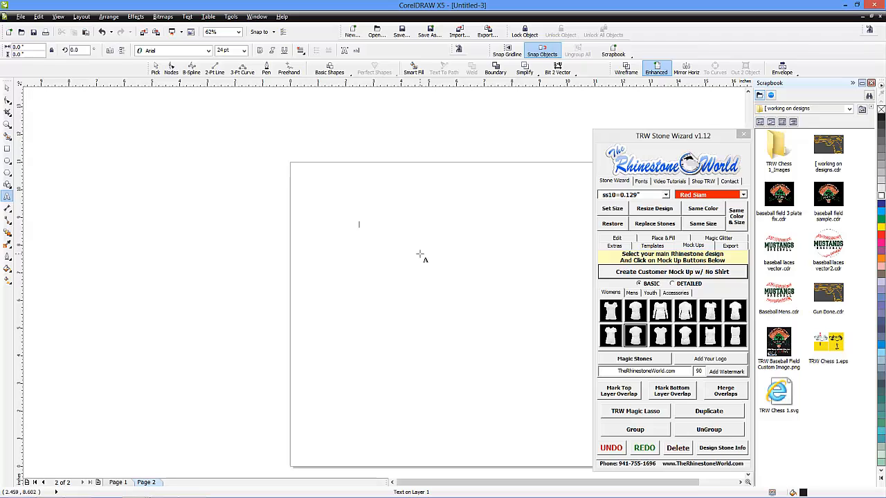
{"action": "type", "text": "Sample"}
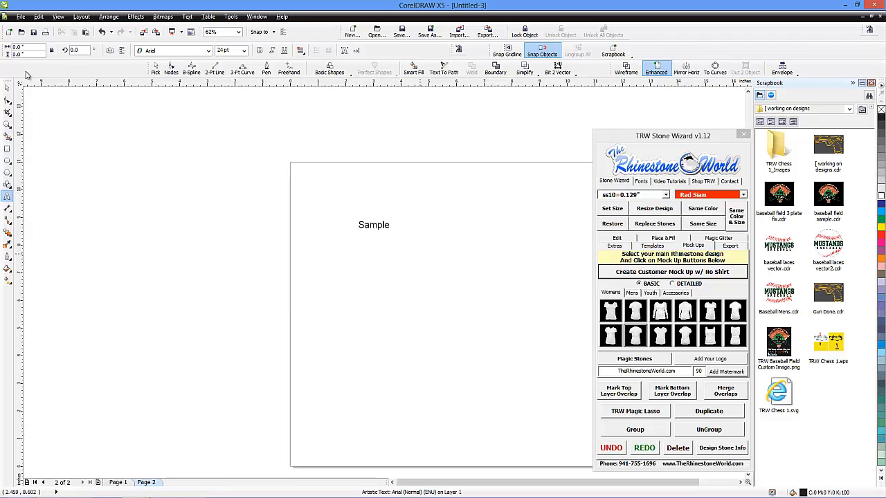
{"action": "left_click", "coordinate": [7, 87]}
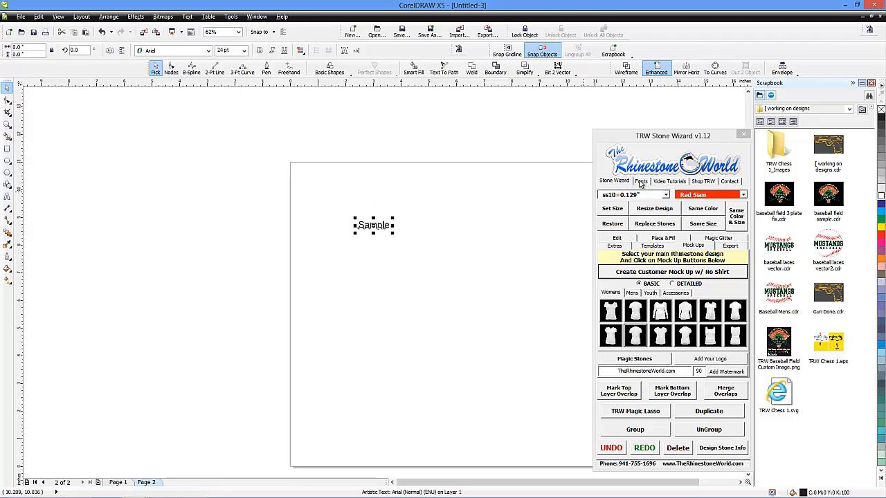
{"action": "left_click", "coordinate": [641, 181]}
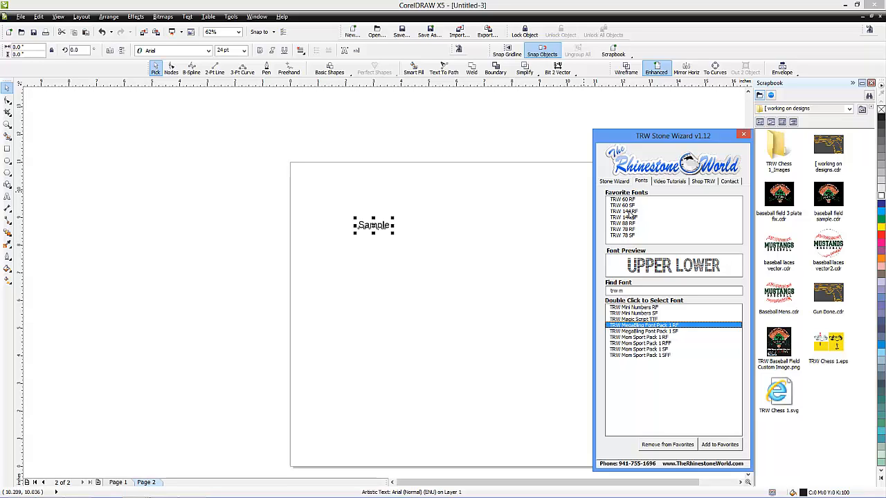
{"action": "double_click", "coordinate": [624, 211]}
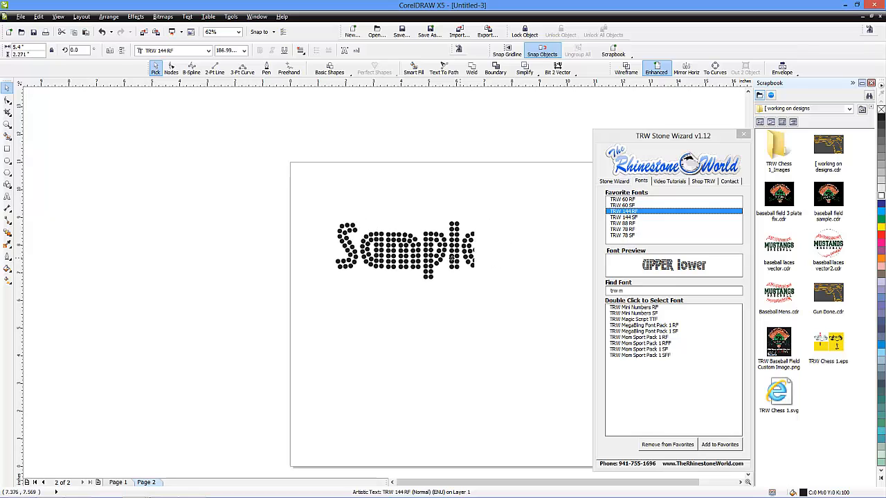
Replace the sample wording with "Baseball Mom" and shift the text up and to the left.
{"action": "double_click", "coordinate": [442, 253]}
{"action": "key", "text": "ctrl+a"}
{"action": "type", "text": "B"}
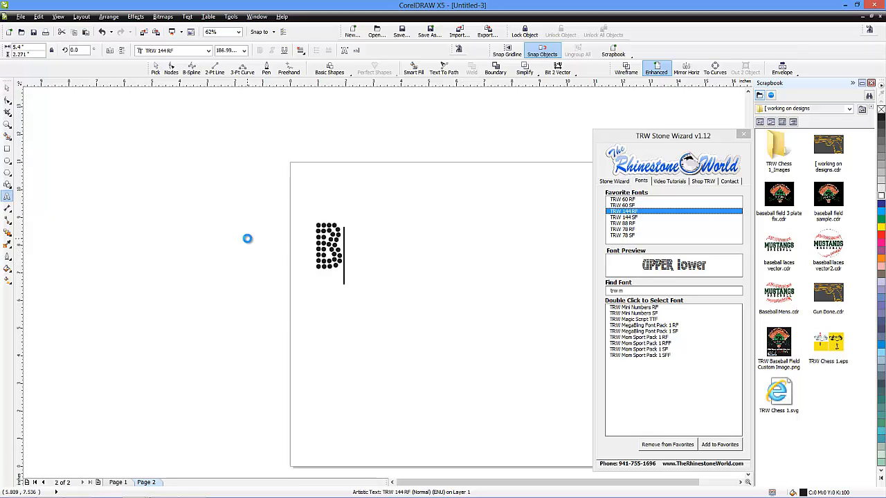
{"action": "type", "text": "aseball Hom"}
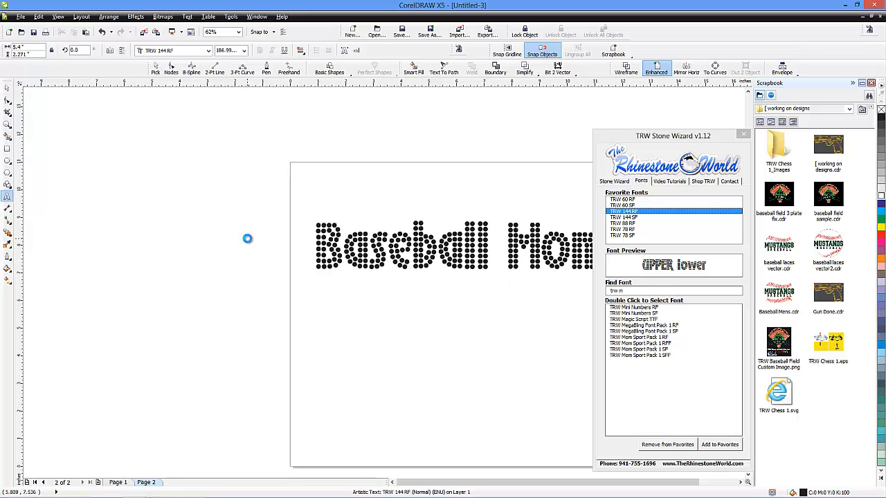
{"action": "left_click", "coordinate": [8, 88]}
{"action": "left_click_drag", "start_coordinate": [380, 236], "coordinate": [323, 220]}
Place a copy of the Baseball Mom text below and apply Resize Design to the original for ss10=0.129" stones.
{"action": "left_click", "coordinate": [618, 183]}
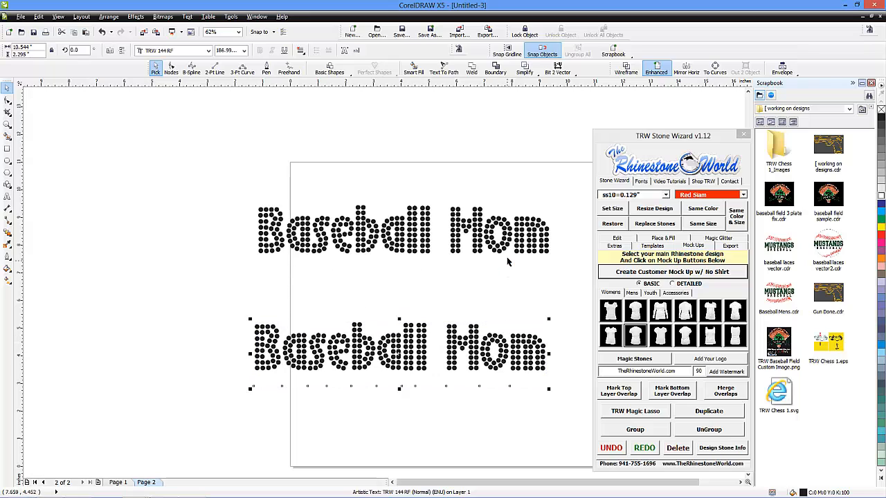
{"action": "left_click", "coordinate": [659, 212]}
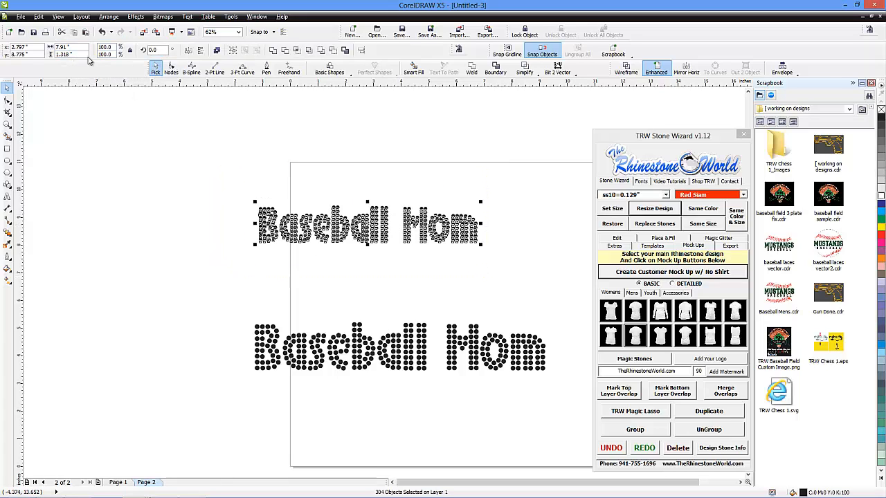
{"action": "left_click", "coordinate": [379, 225]}
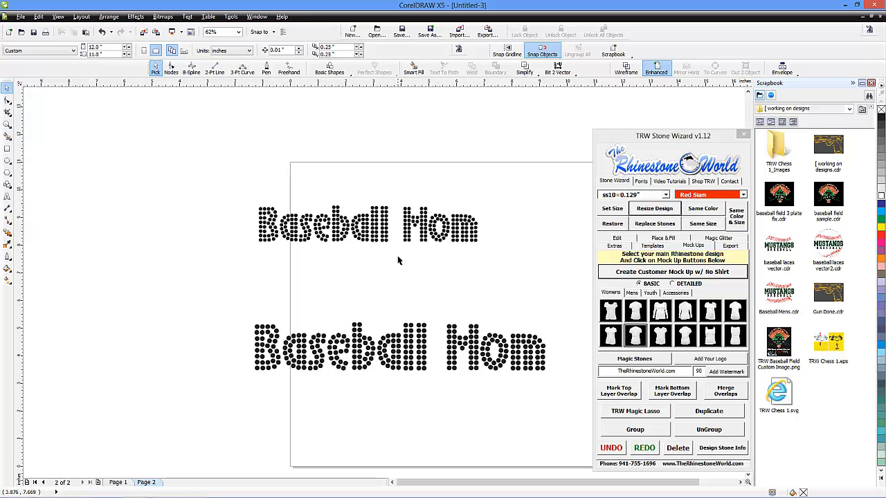
Inspect the stone spacing of the resized Baseball Mom lettering and move the whole lettering right onto the page.
{"action": "scroll", "coordinate": [424, 213], "scroll_direction": "up", "scroll_amount": 3}
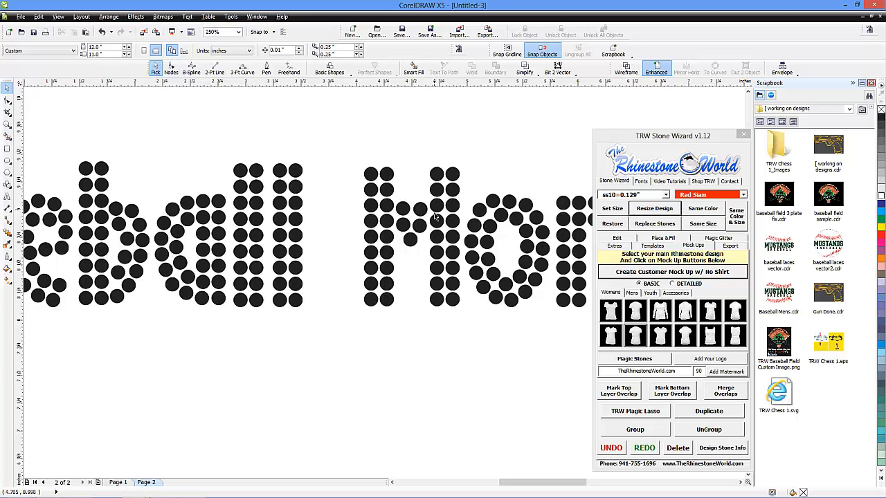
{"action": "scroll", "coordinate": [434, 216], "scroll_direction": "down", "scroll_amount": 3}
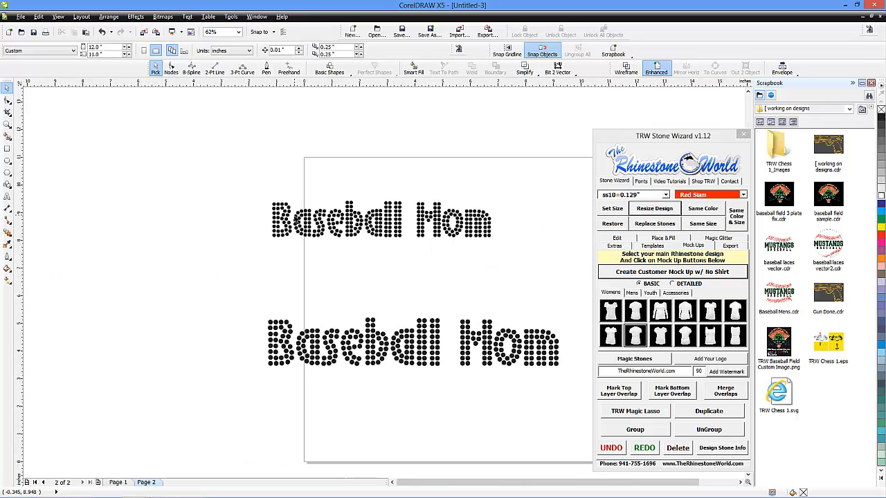
{"action": "left_click_drag", "start_coordinate": [518, 171], "coordinate": [250, 269]}
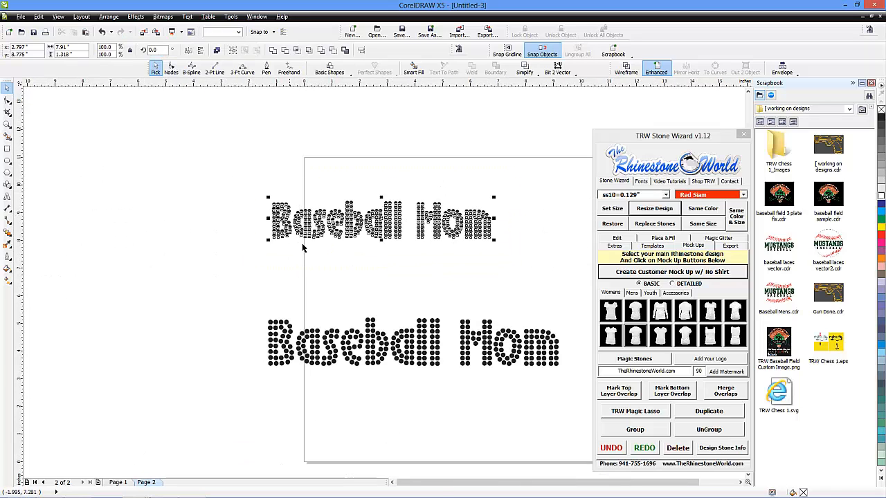
{"action": "left_click_drag", "start_coordinate": [368, 225], "coordinate": [407, 226]}
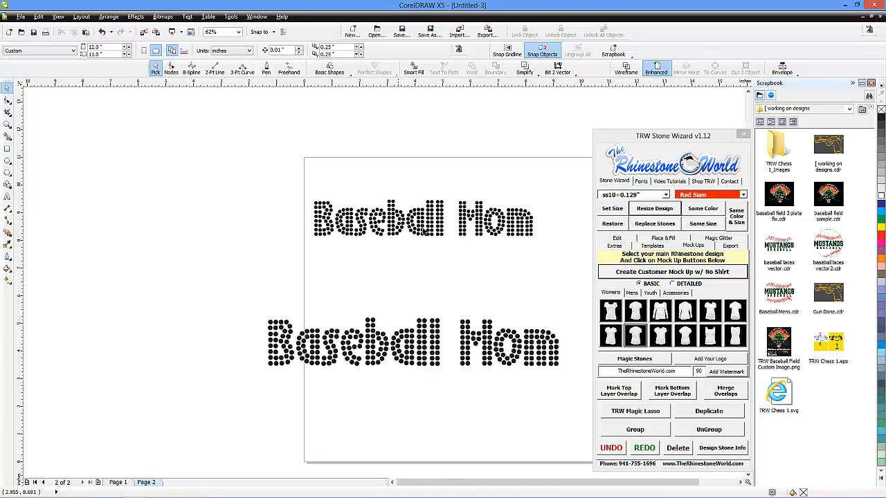
Change the font of the lower Baseball Mom text to the favorite TRW 60 RF.
{"action": "scroll", "coordinate": [463, 284], "scroll_direction": "down", "scroll_amount": 2}
{"action": "left_click", "coordinate": [443, 311]}
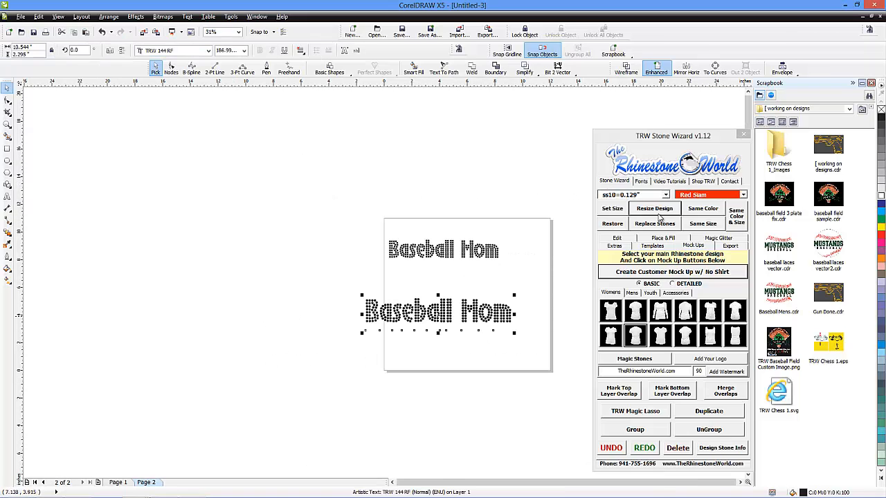
{"action": "left_click", "coordinate": [642, 182]}
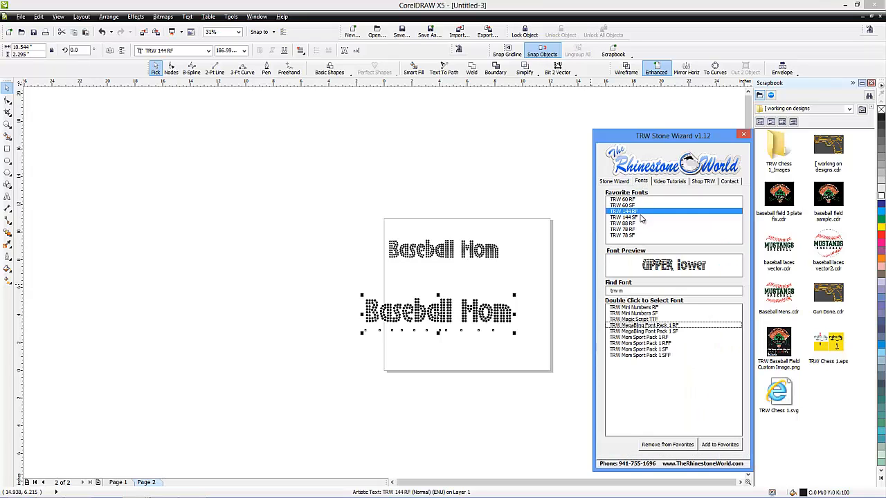
{"action": "left_click", "coordinate": [627, 199]}
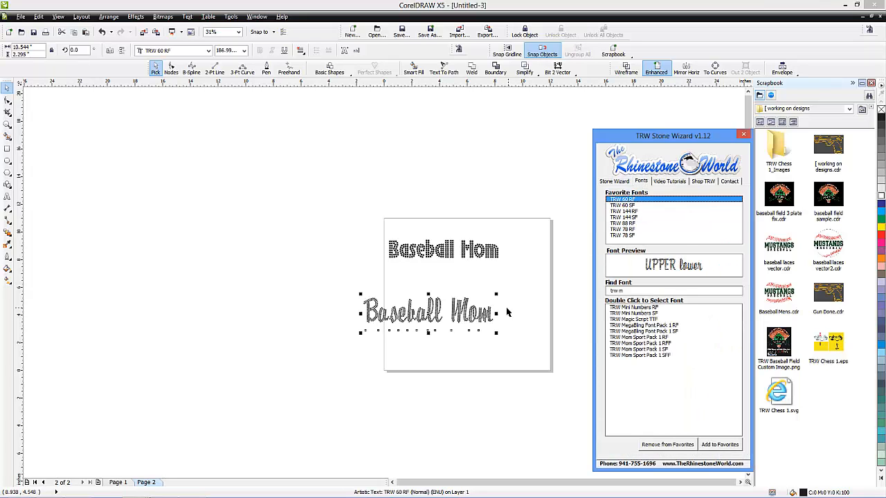
{"action": "left_click", "coordinate": [479, 355]}
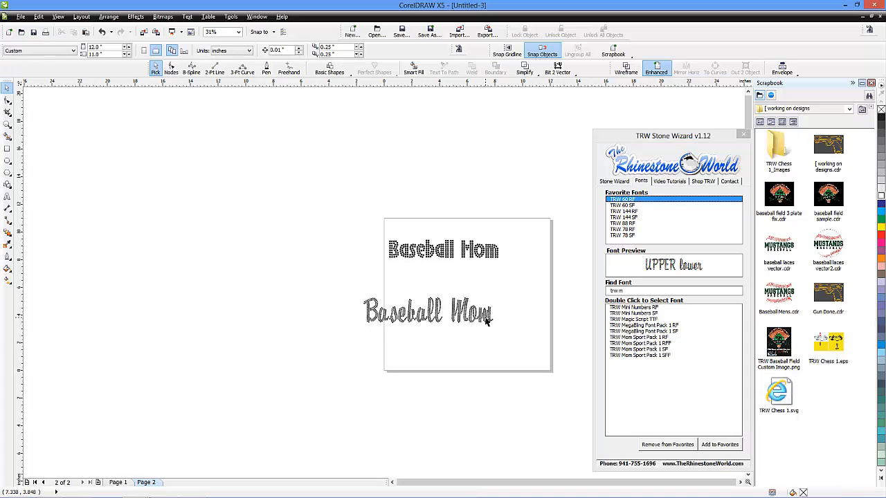
Replace the lower script text with "Volleyball" and move it fully onto the page below Baseball Mom.
{"action": "left_click", "coordinate": [488, 315]}
{"action": "double_click", "coordinate": [488, 315]}
{"action": "left_click_drag", "start_coordinate": [488, 316], "coordinate": [344, 301]}
{"action": "type", "text": "Ba"}
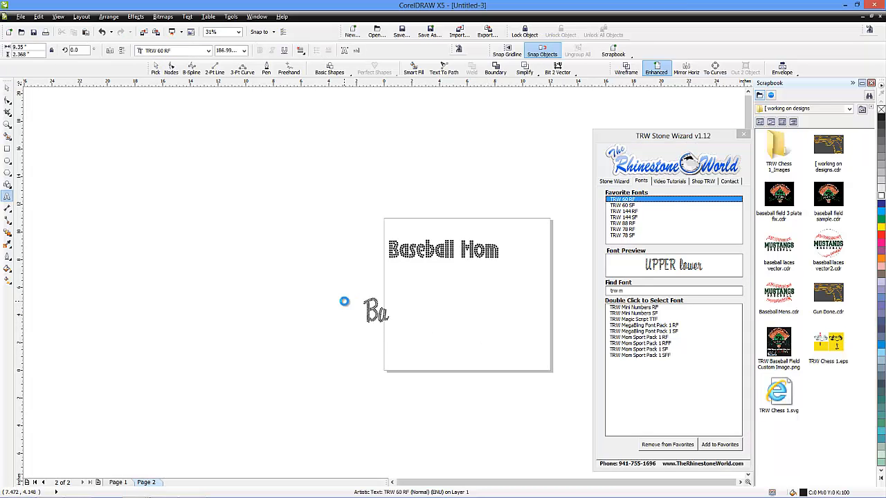
{"action": "key", "text": "BackSpace"}
{"action": "key", "text": "BackSpace"}
{"action": "type", "text": "Uplleyball"}
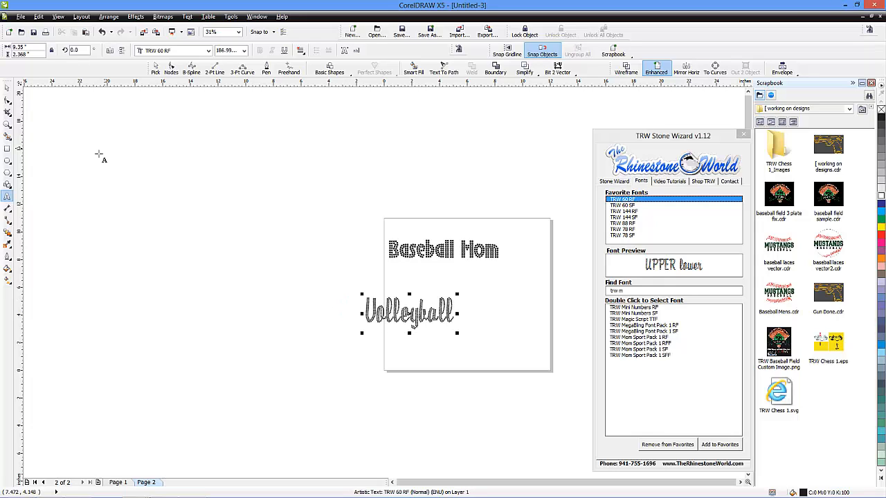
{"action": "left_click", "coordinate": [7, 88]}
{"action": "left_click_drag", "start_coordinate": [431, 314], "coordinate": [484, 312]}
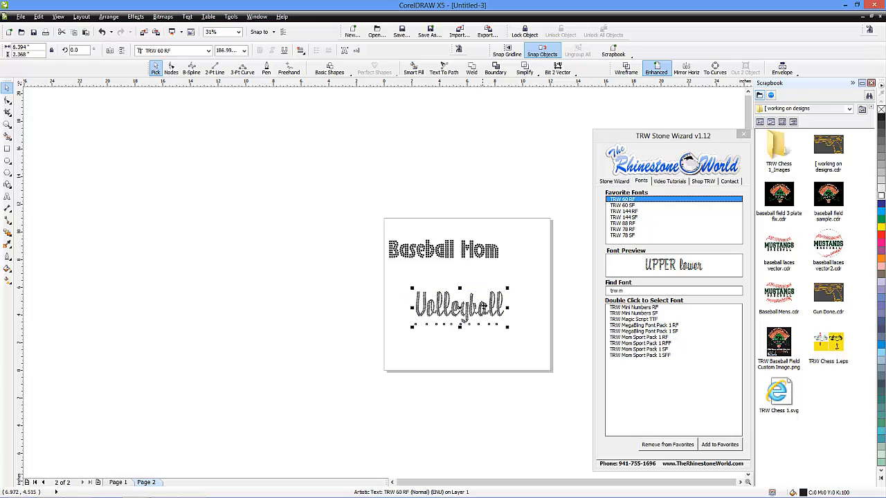
Duplicate the Volleyball text below itself, then apply Resize Design to the original for ss10=0.129" stones and place it above Baseball Mom.
{"action": "left_click", "coordinate": [615, 182]}
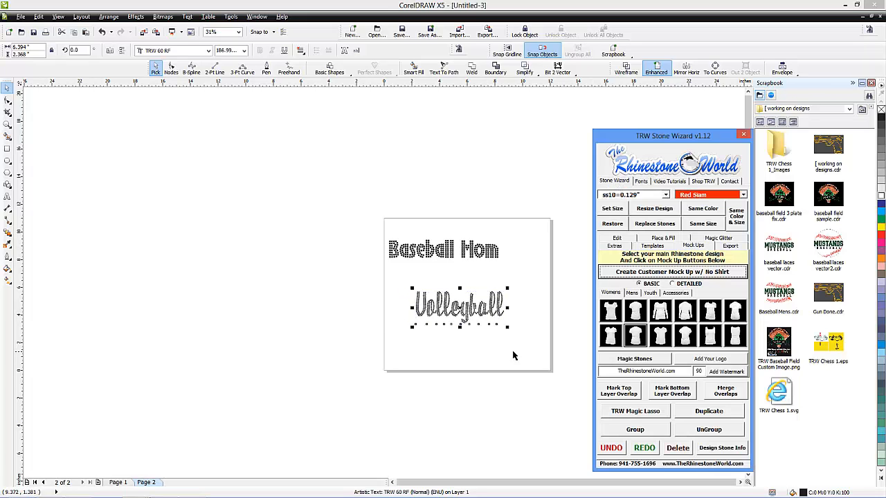
{"action": "left_click", "coordinate": [463, 320]}
{"action": "key", "text": "ctrl+d"}
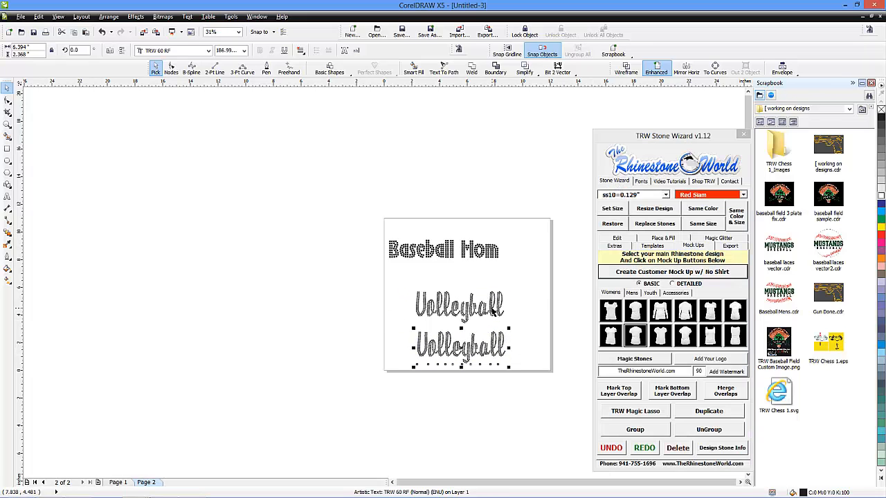
{"action": "left_click", "coordinate": [655, 209]}
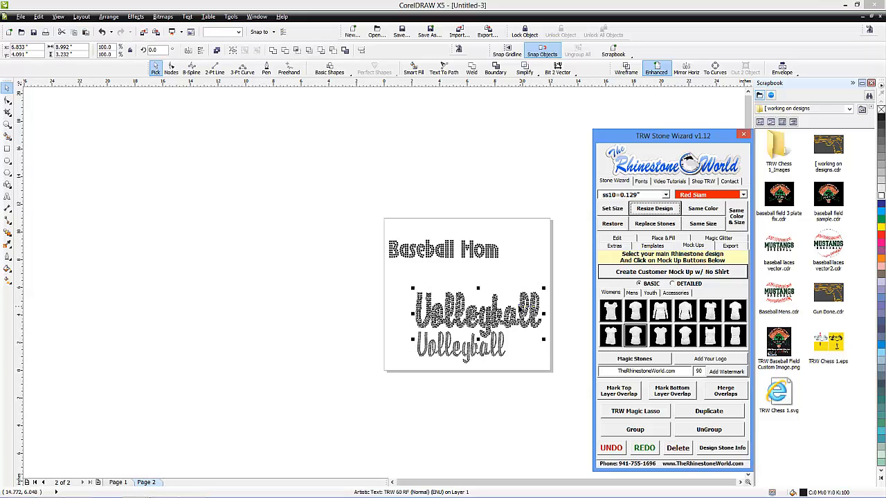
{"action": "left_click_drag", "start_coordinate": [539, 313], "coordinate": [539, 204]}
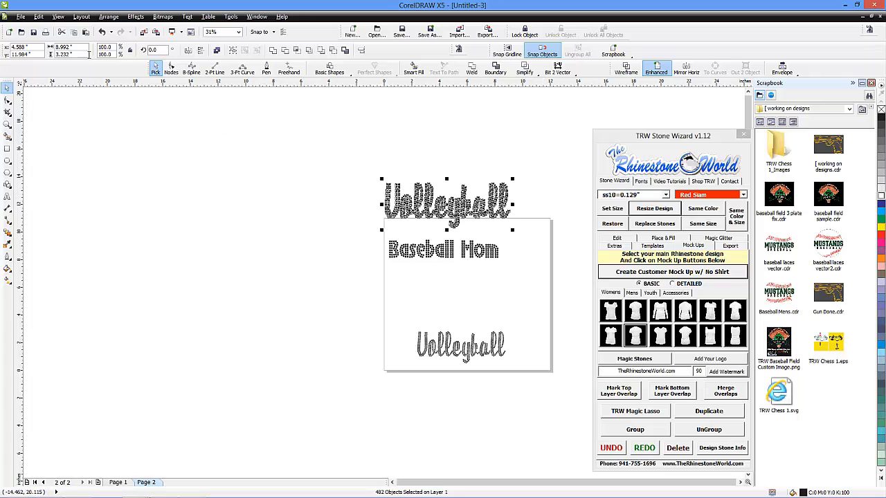
Replace the lower Volleyball text with "Bling Diva".
{"action": "left_click", "coordinate": [530, 200]}
{"action": "scroll", "coordinate": [486, 206], "scroll_direction": "up", "scroll_amount": 3}
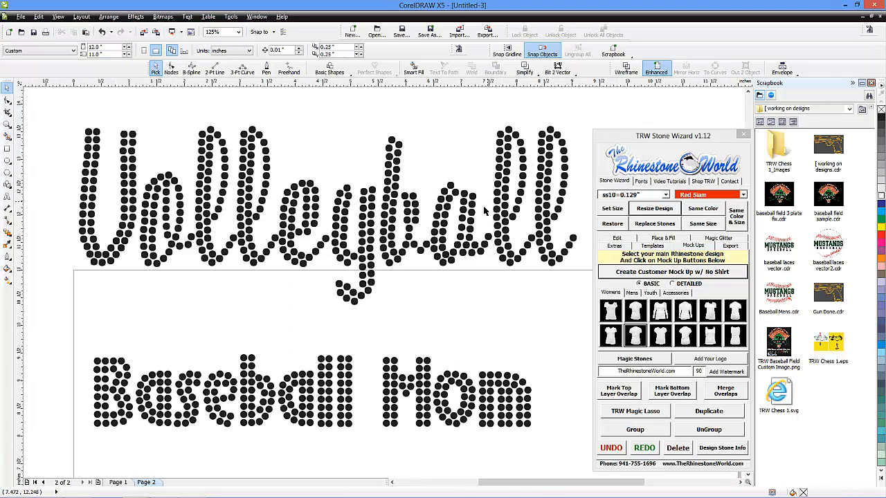
{"action": "scroll", "coordinate": [182, 236], "scroll_direction": "down", "scroll_amount": 1}
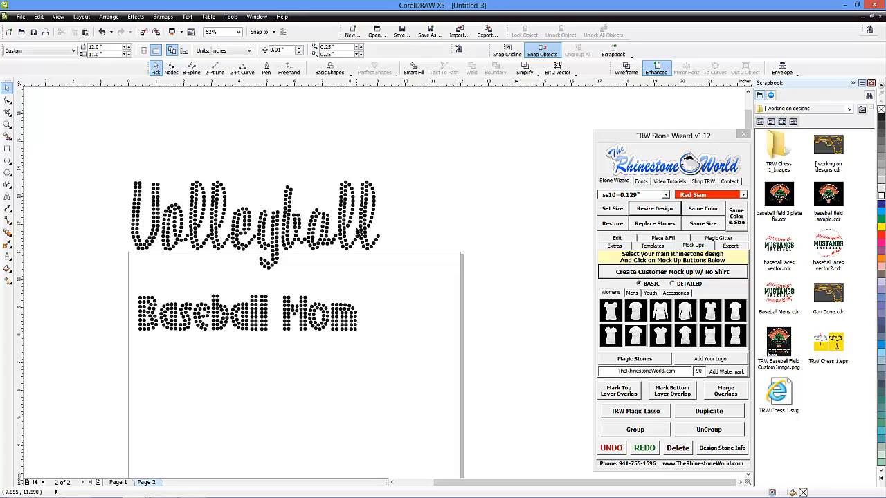
{"action": "scroll", "coordinate": [400, 281], "scroll_direction": "down", "scroll_amount": 1}
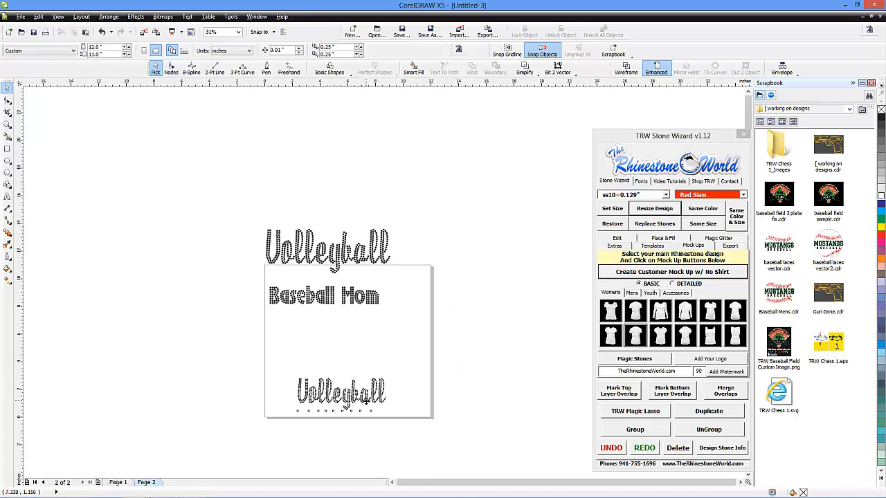
{"action": "double_click", "coordinate": [367, 400]}
{"action": "key", "text": "ctrl+a"}
{"action": "type", "text": "Baseball"}
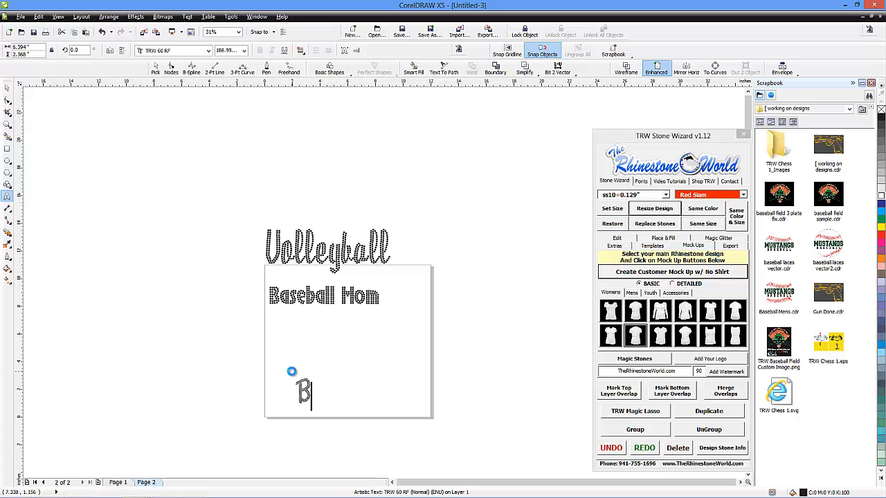
{"action": "key", "text": "BackSpace"}
{"action": "key", "text": "BackSpace"}
{"action": "key", "text": "BackSpace"}
{"action": "key", "text": "BackSpace"}
{"action": "key", "text": "BackSpace"}
{"action": "key", "text": "BackSpace"}
{"action": "key", "text": "BackSpace"}
{"action": "key", "text": "BackSpace"}
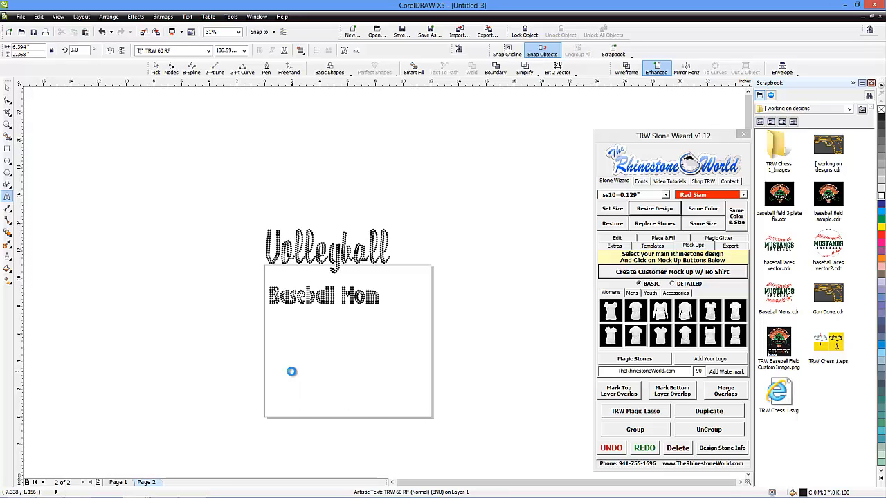
{"action": "type", "text": "Bling Diva"}
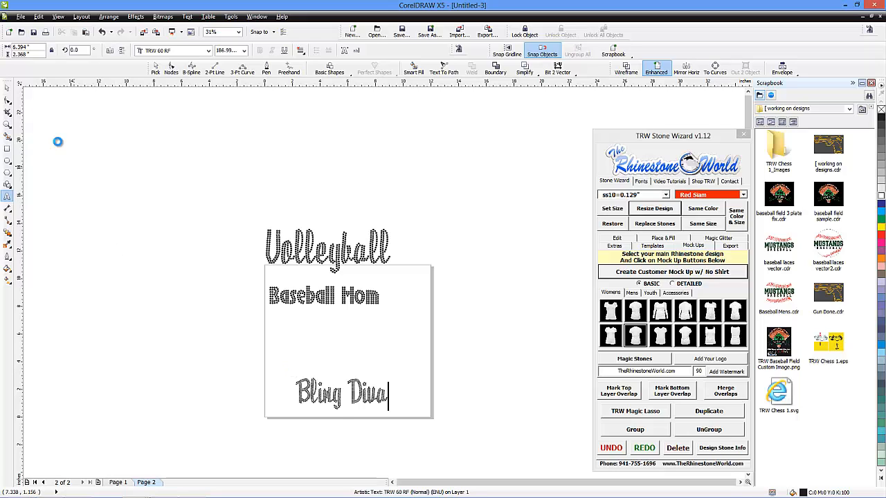
Try Resize Design on Bling Diva for ss10=0.129" stones with the result moved below Baseball Mom, and undo both changes.
{"action": "left_click", "coordinate": [7, 88]}
{"action": "left_click", "coordinate": [644, 211]}
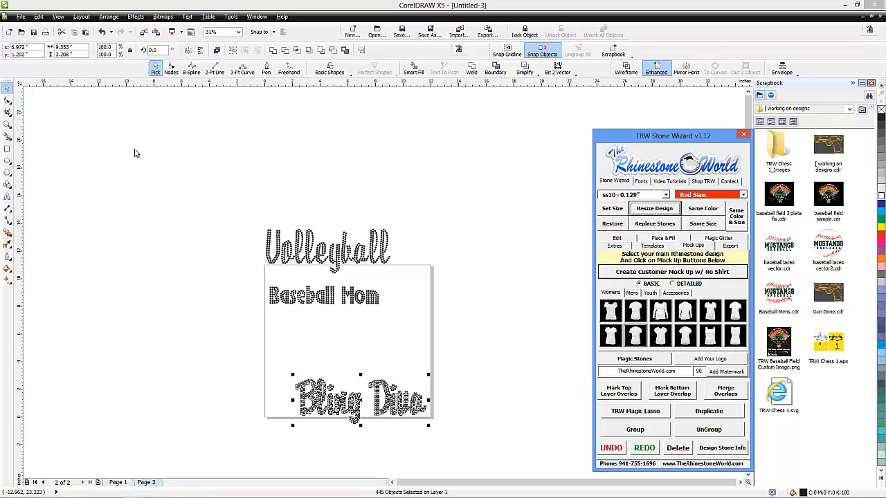
{"action": "left_click_drag", "start_coordinate": [441, 361], "coordinate": [260, 446]}
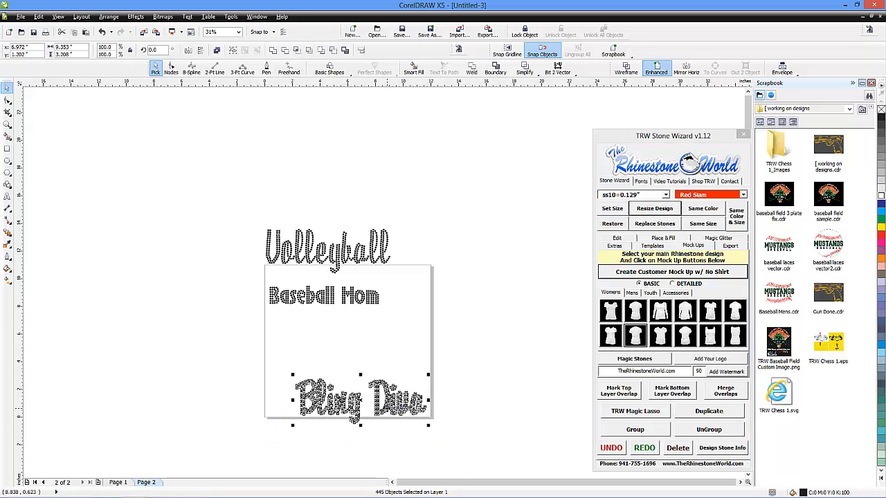
{"action": "left_click_drag", "start_coordinate": [385, 408], "coordinate": [370, 340]}
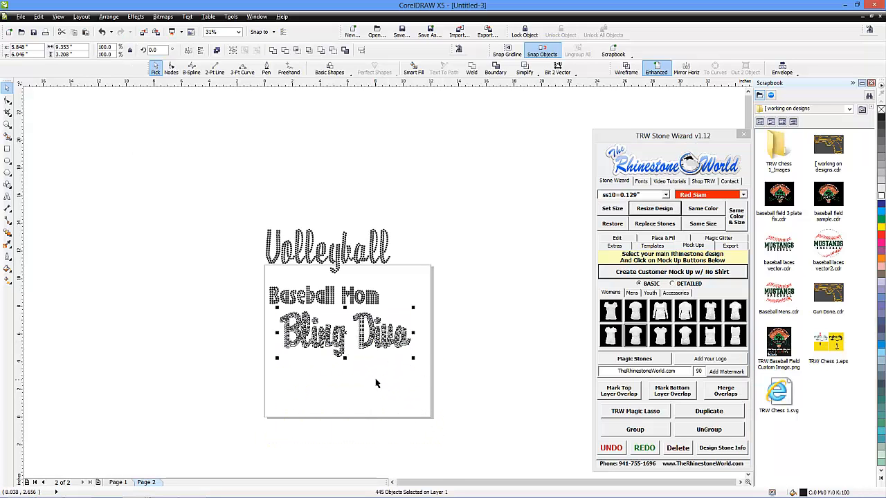
{"action": "key", "text": "ctrl+z"}
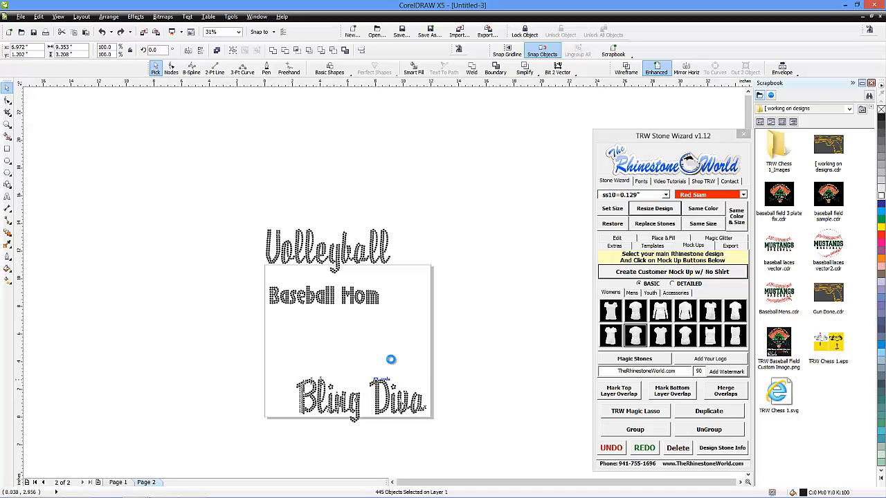
{"action": "key", "text": "ctrl+z"}
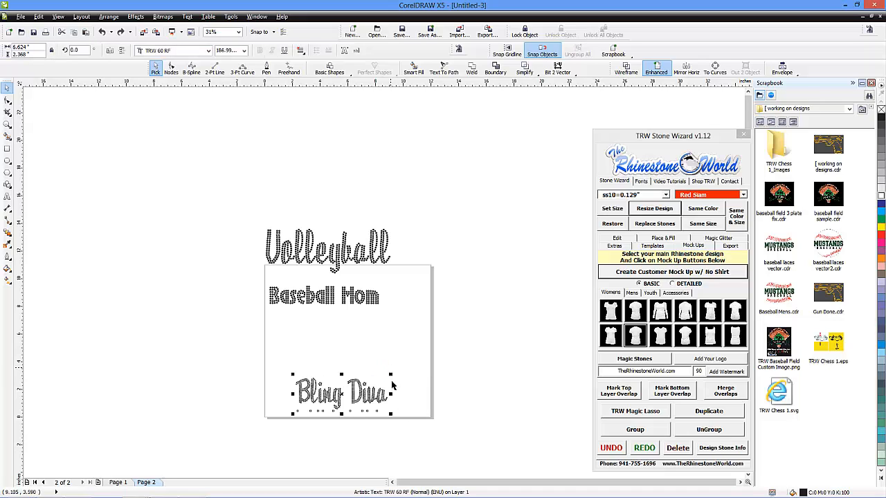
Move the Bling Diva text up on the page and retype it as "Bling Diva".
{"action": "left_click_drag", "start_coordinate": [392, 385], "coordinate": [396, 353]}
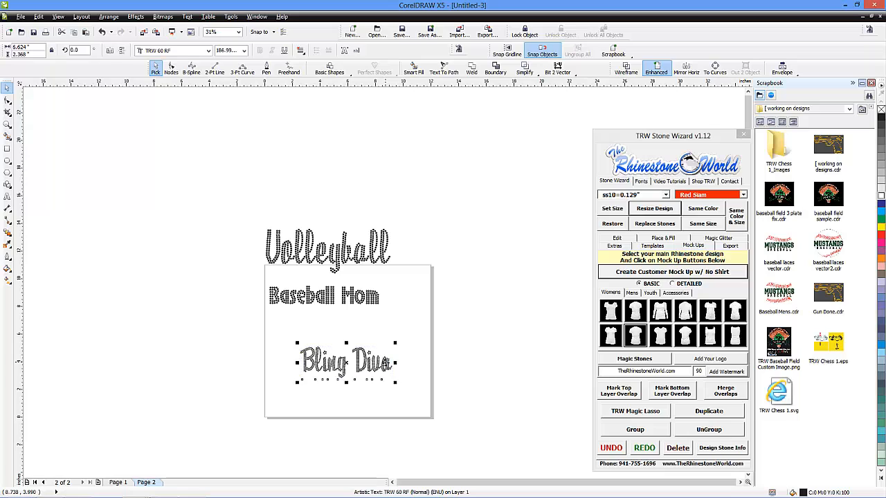
{"action": "scroll", "coordinate": [371, 381], "scroll_direction": "up", "scroll_amount": 1}
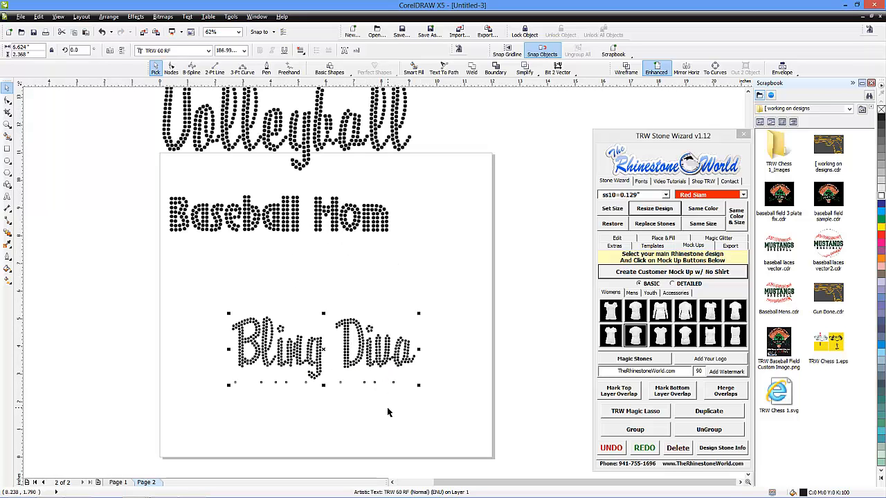
{"action": "double_click", "coordinate": [409, 361]}
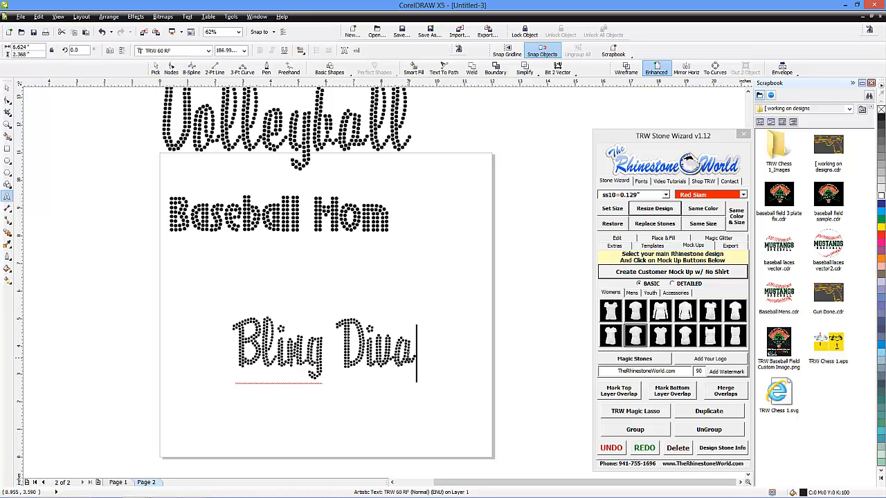
{"action": "left_click_drag", "start_coordinate": [409, 362], "coordinate": [231, 357]}
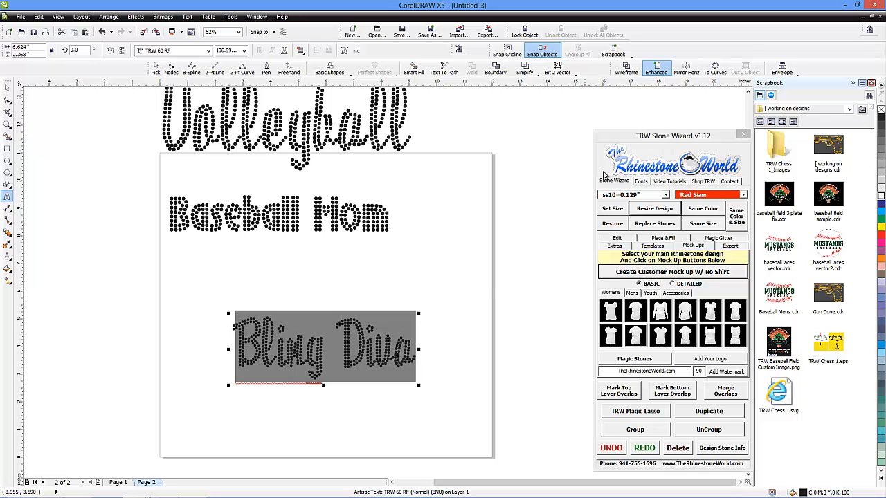
{"action": "type", "text": "Bling"}
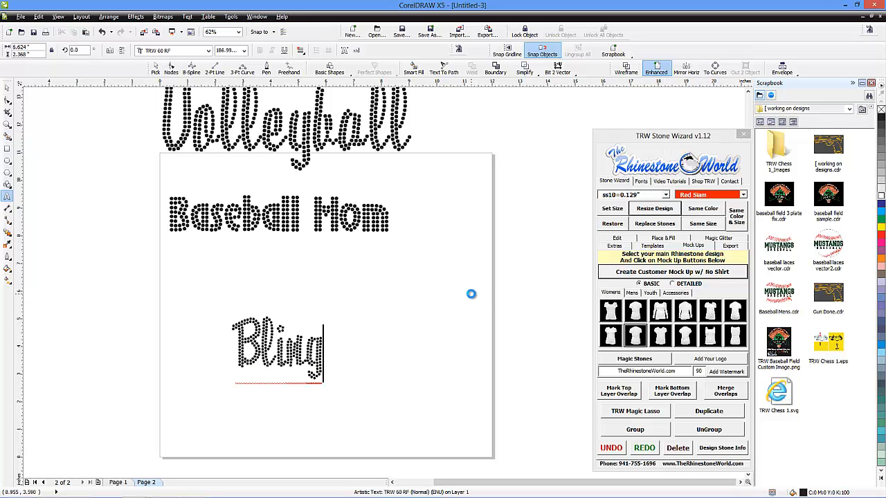
{"action": "type", "text": " Diva"}
{"action": "key", "text": "Escape"}
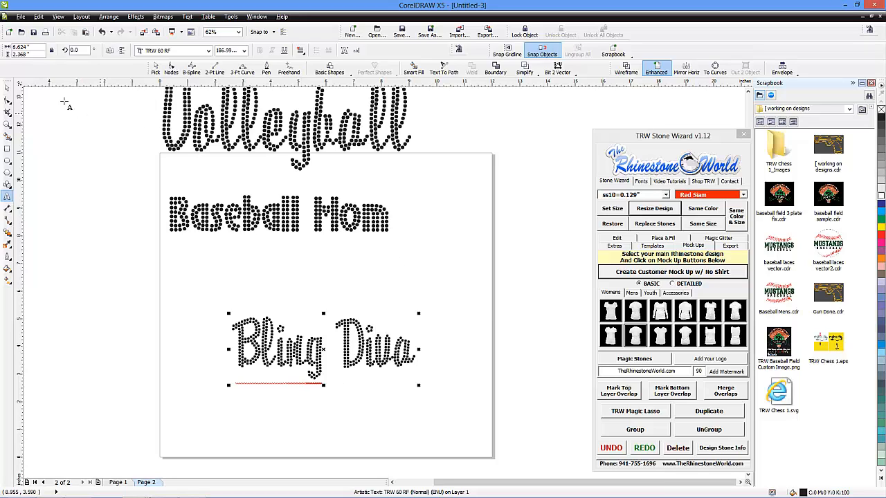
{"action": "left_click", "coordinate": [6, 88]}
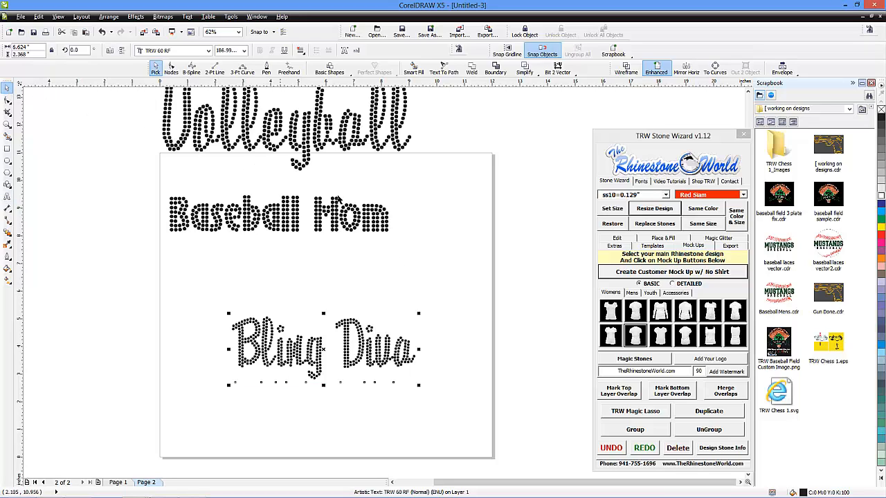
Apply Resize Design to Bling Diva for ss10=0.129" stones and set its stone color to TRW Hot Pinkle.
{"action": "left_click", "coordinate": [645, 216]}
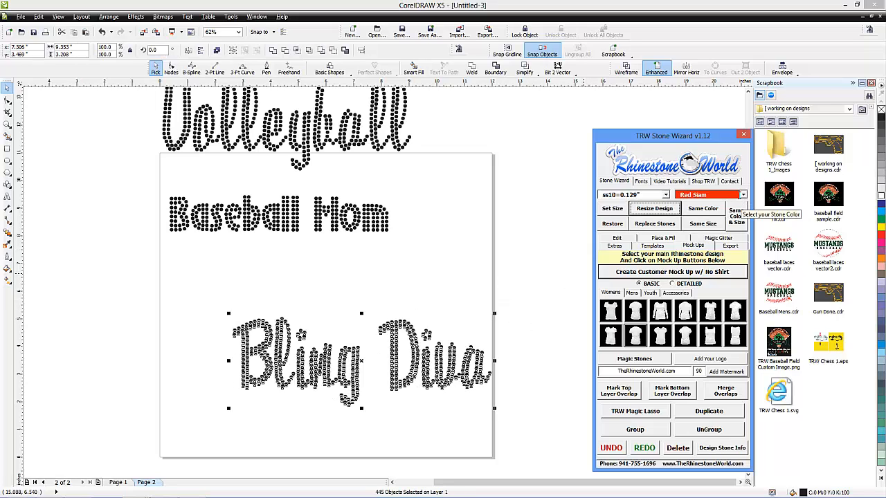
{"action": "left_click", "coordinate": [743, 197]}
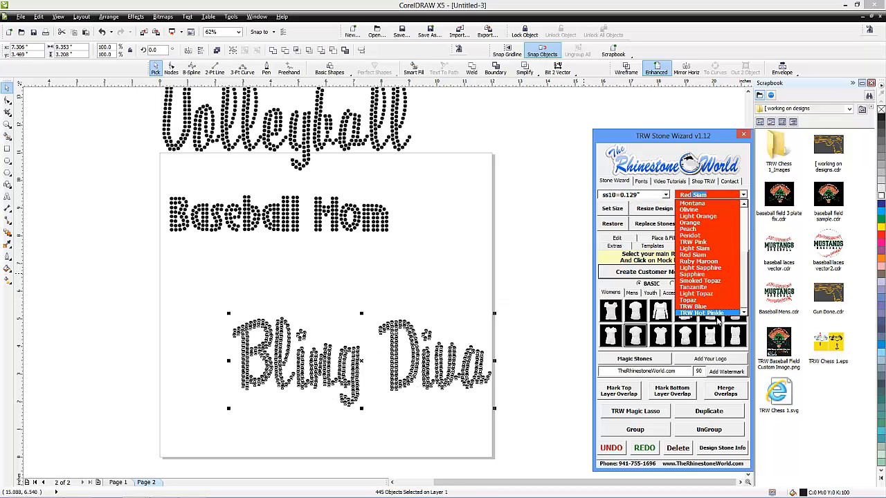
{"action": "left_click", "coordinate": [717, 315]}
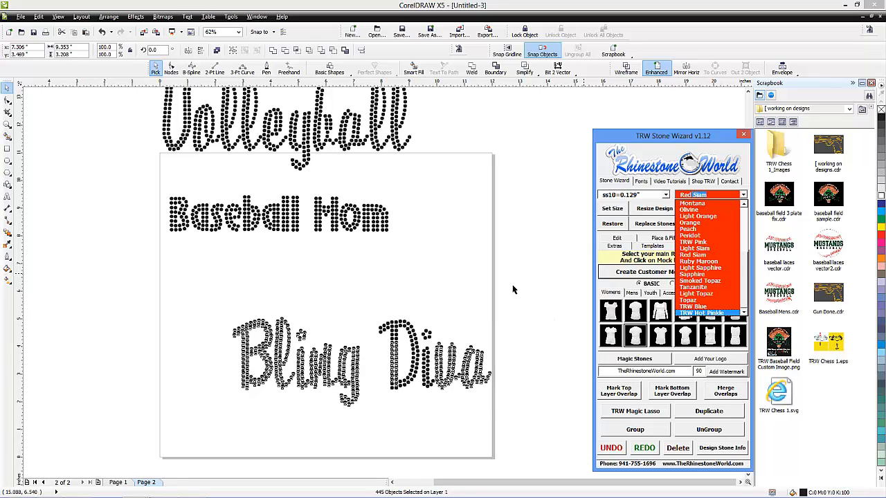
Create a TRW Magic Template from the pink Bling Diva lettering and move the yellow template slightly away from it.
{"action": "scroll", "coordinate": [463, 293], "scroll_direction": "down", "scroll_amount": 1}
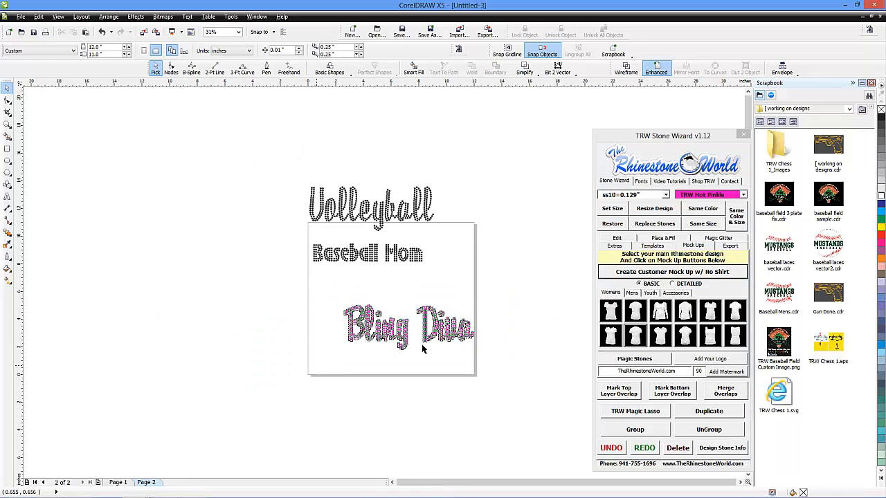
{"action": "left_click", "coordinate": [666, 246]}
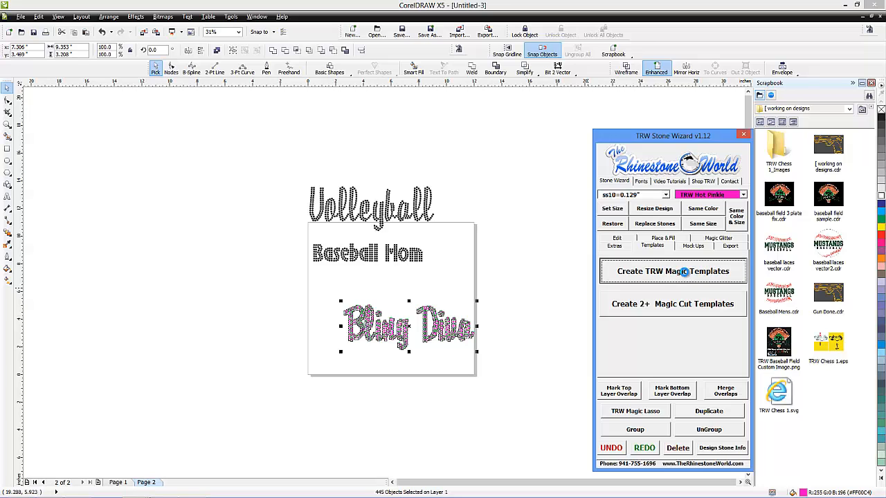
{"action": "left_click", "coordinate": [686, 271]}
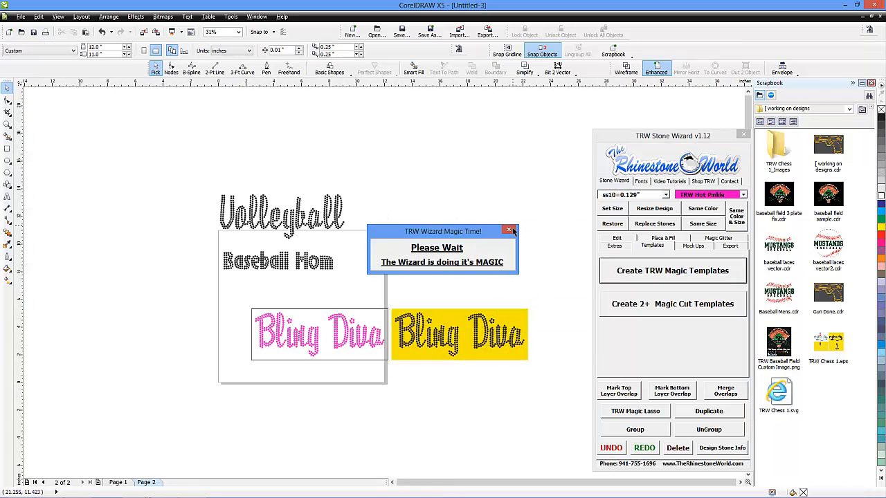
{"action": "left_click_drag", "start_coordinate": [545, 280], "coordinate": [388, 374]}
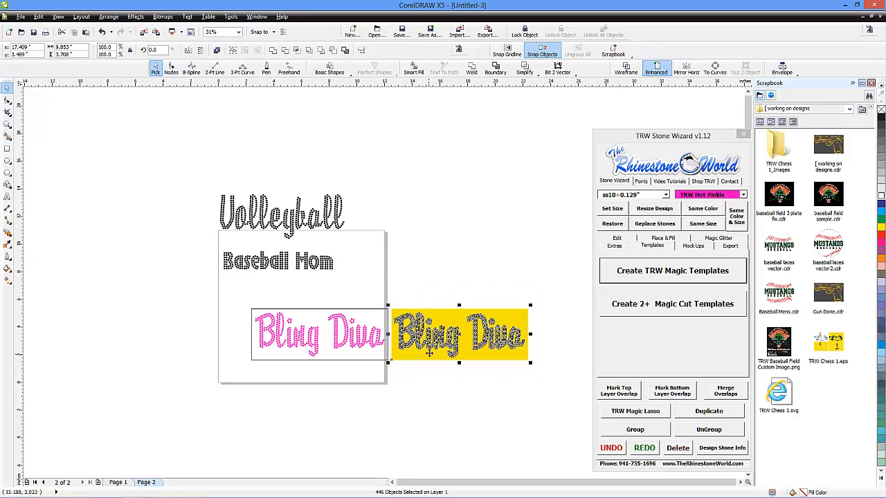
{"action": "left_click_drag", "start_coordinate": [446, 345], "coordinate": [460, 344]}
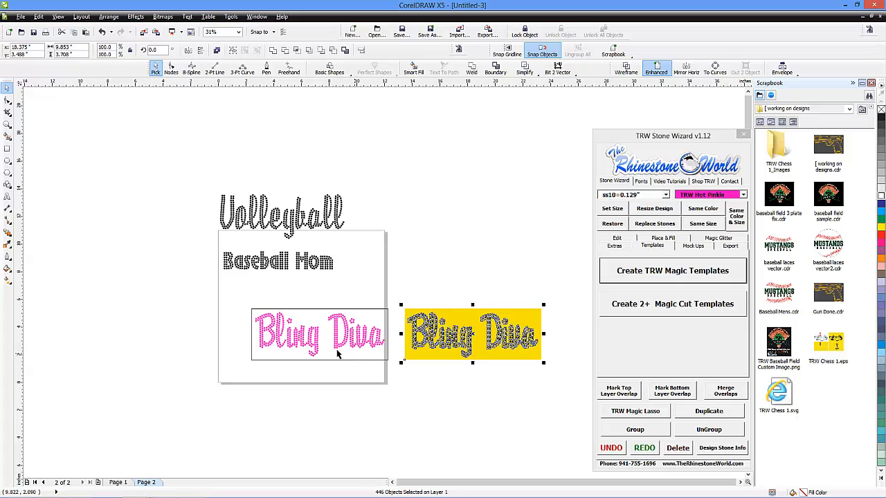
Delete the yellow Bling Diva template and the rectangular outline around the pink lettering.
{"action": "left_click", "coordinate": [469, 399]}
{"action": "key", "text": "Tab"}
{"action": "key", "text": "Delete"}
{"action": "left_click", "coordinate": [387, 308]}
{"action": "key", "text": "Delete"}
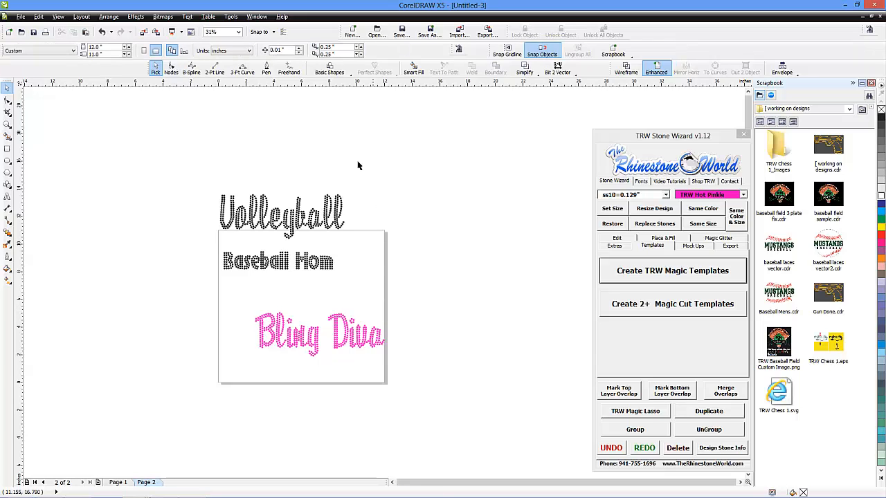
Delete the Volleyball and Baseball Mom lettering and move the pink Bling Diva design to about the middle of the page.
{"action": "left_click_drag", "start_coordinate": [358, 164], "coordinate": [214, 284]}
{"action": "key", "text": "Delete"}
{"action": "left_click_drag", "start_coordinate": [402, 279], "coordinate": [217, 382]}
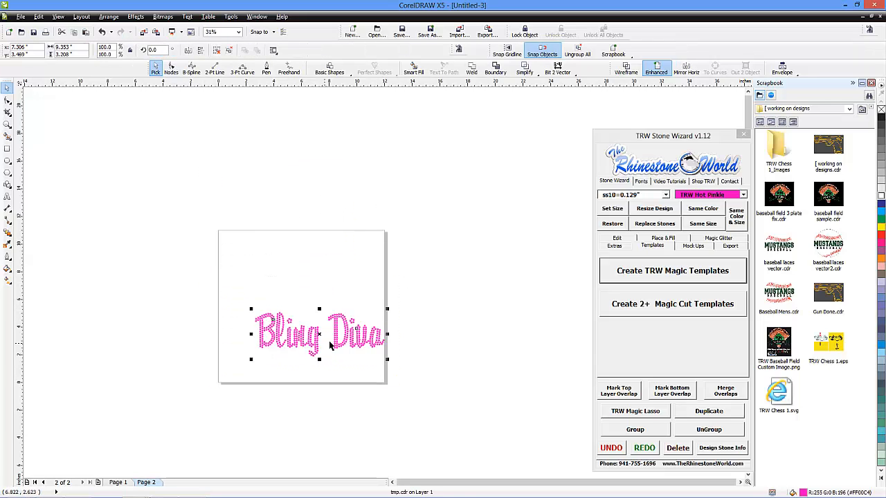
{"action": "left_click_drag", "start_coordinate": [331, 346], "coordinate": [313, 310]}
{"action": "scroll", "coordinate": [291, 302], "scroll_direction": "up", "scroll_amount": 2}
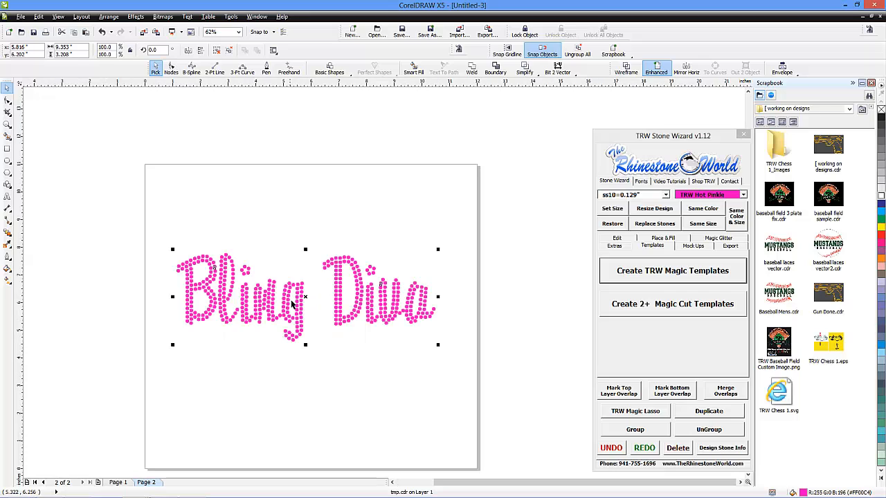
Create a Basic mock-up of Bling Diva on the women's wide-neck tank top and apply Magic Stones to it.
{"action": "left_click", "coordinate": [690, 248]}
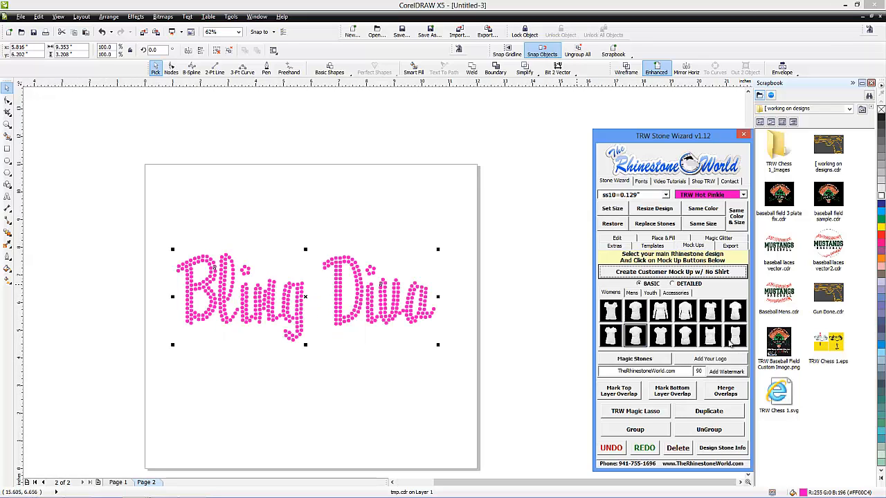
{"action": "left_click", "coordinate": [710, 339]}
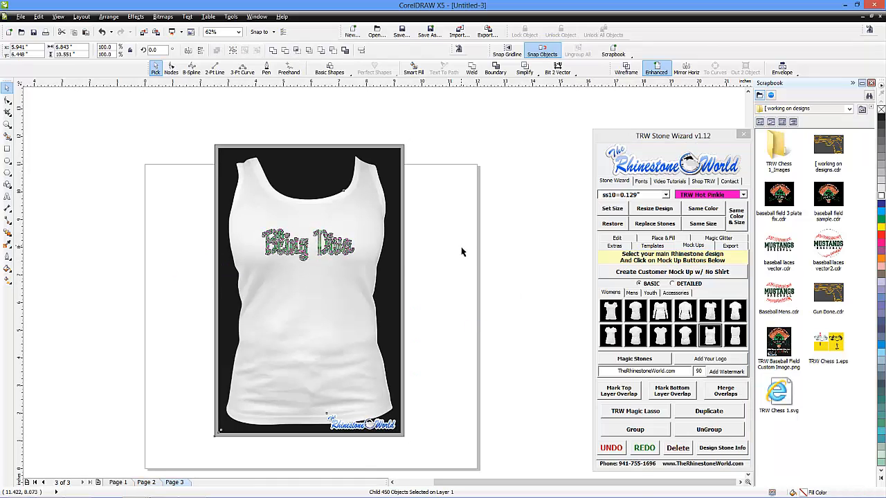
{"action": "left_click", "coordinate": [462, 252]}
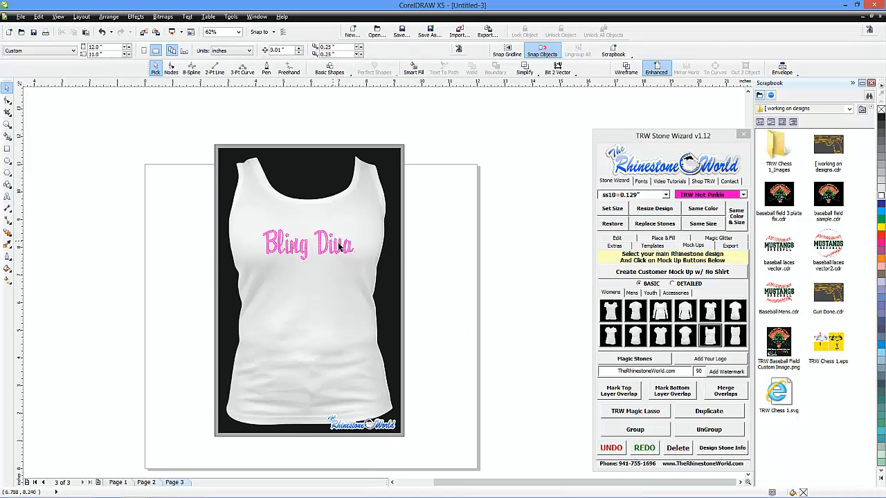
{"action": "left_click", "coordinate": [361, 251]}
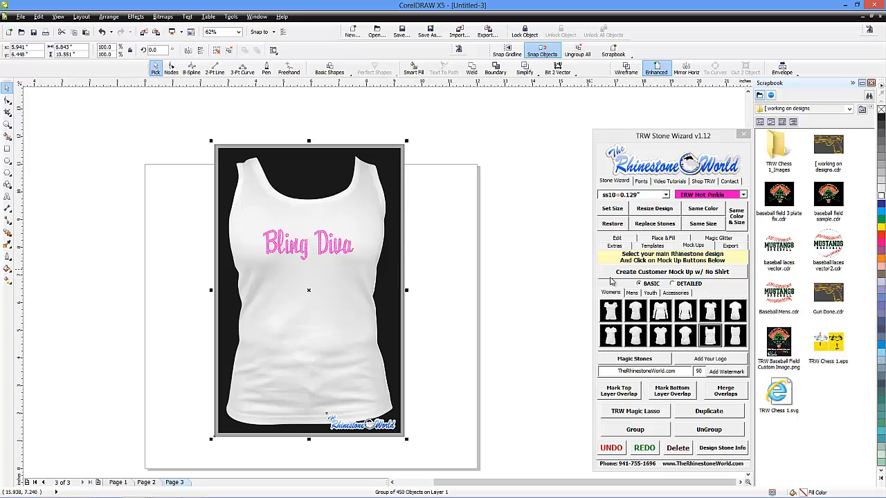
{"action": "left_click", "coordinate": [635, 359]}
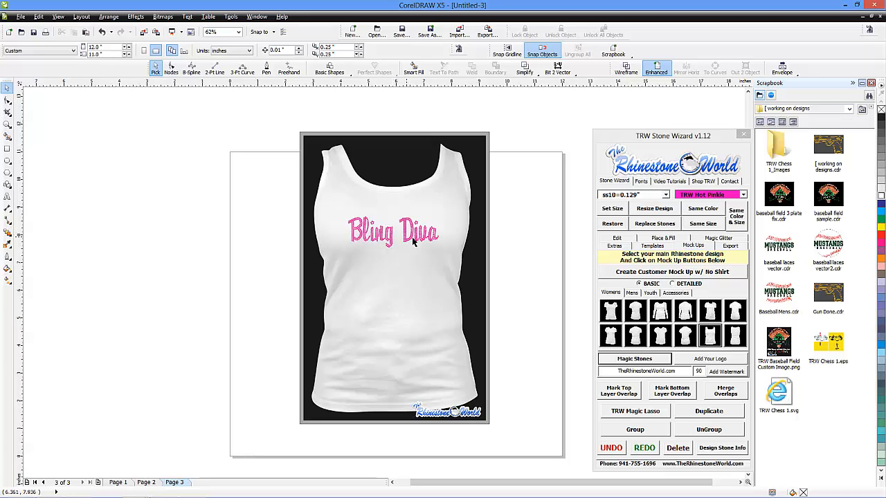
Return to Page 2 and check the Design Stone Info of the whole Bling Diva lettering.
{"action": "left_click", "coordinate": [118, 482]}
{"action": "left_click", "coordinate": [145, 483]}
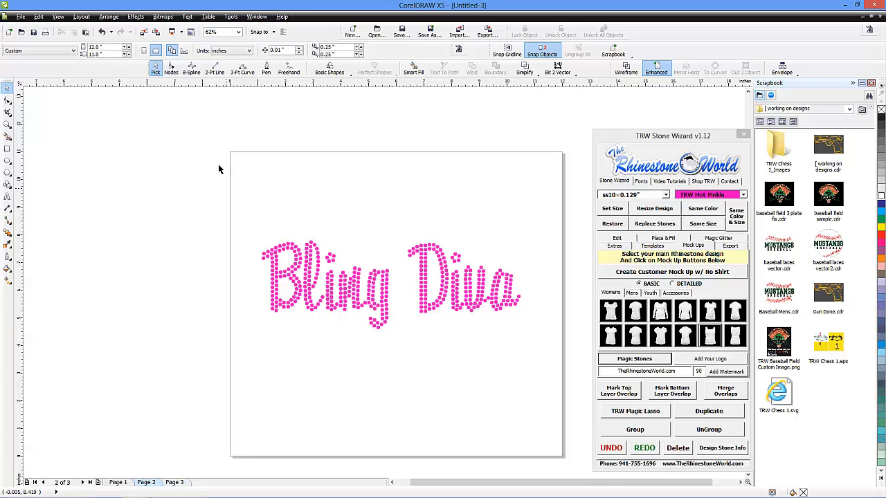
{"action": "left_click_drag", "start_coordinate": [219, 166], "coordinate": [548, 352]}
{"action": "left_click", "coordinate": [733, 450]}
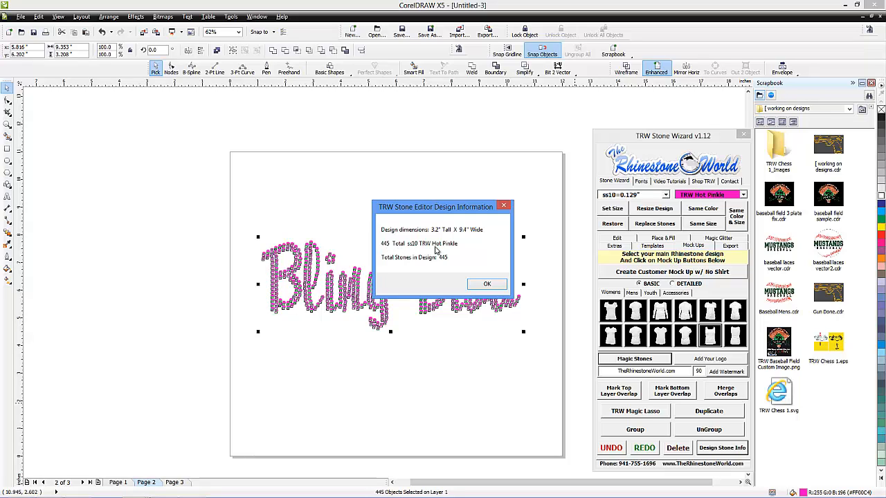
{"action": "left_click", "coordinate": [506, 207]}
{"action": "left_click", "coordinate": [515, 204]}
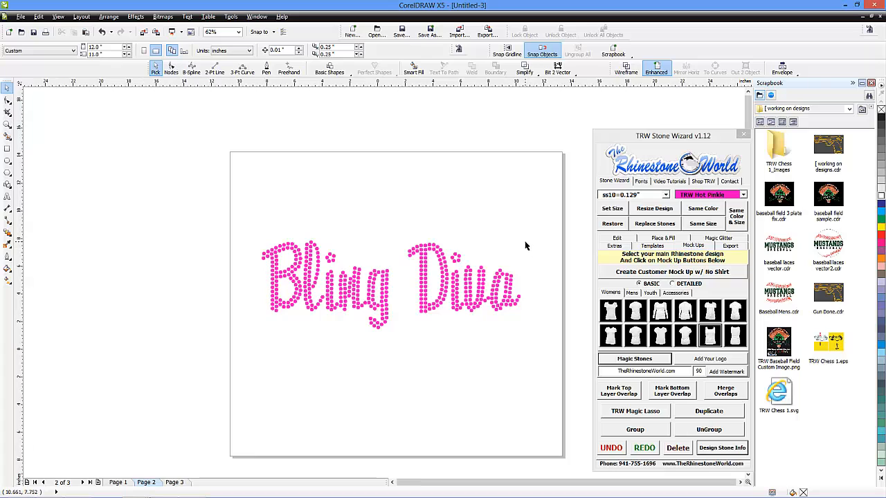
{"action": "scroll", "coordinate": [531, 249], "scroll_direction": "down", "scroll_amount": 1}
{"action": "scroll", "coordinate": [530, 233], "scroll_direction": "up", "scroll_amount": 1}
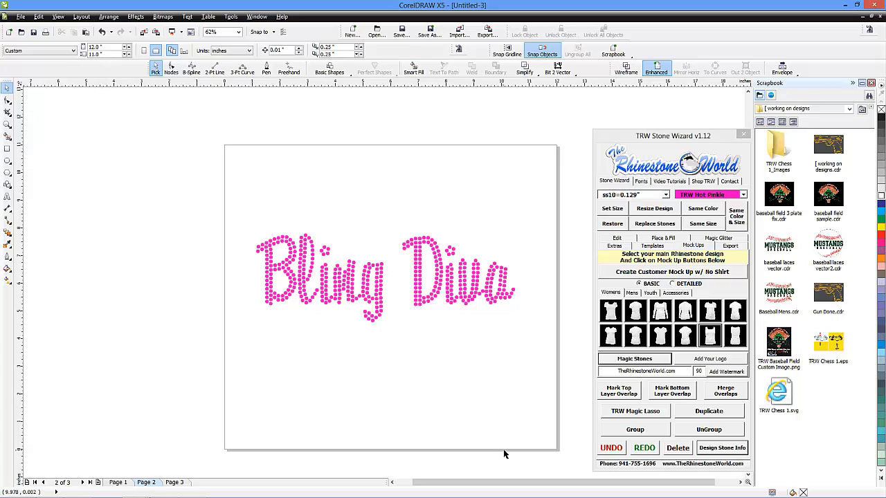
{"action": "mouse_move", "coordinate": [540, 493]}
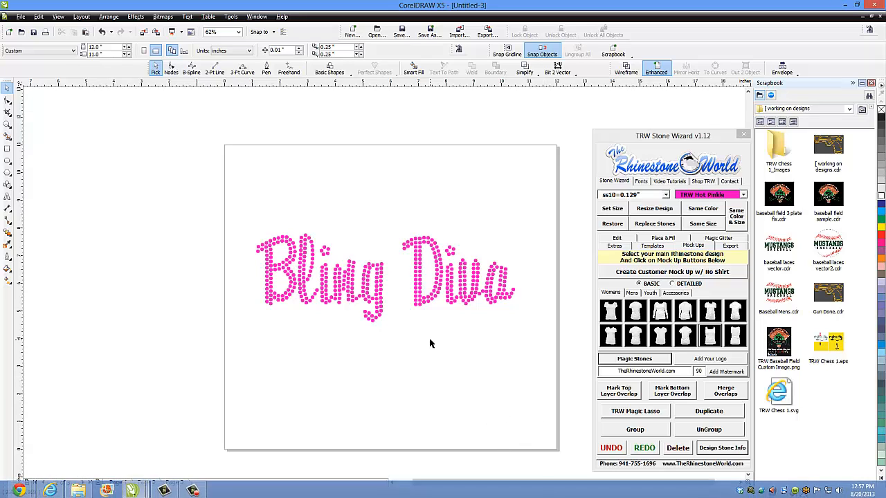